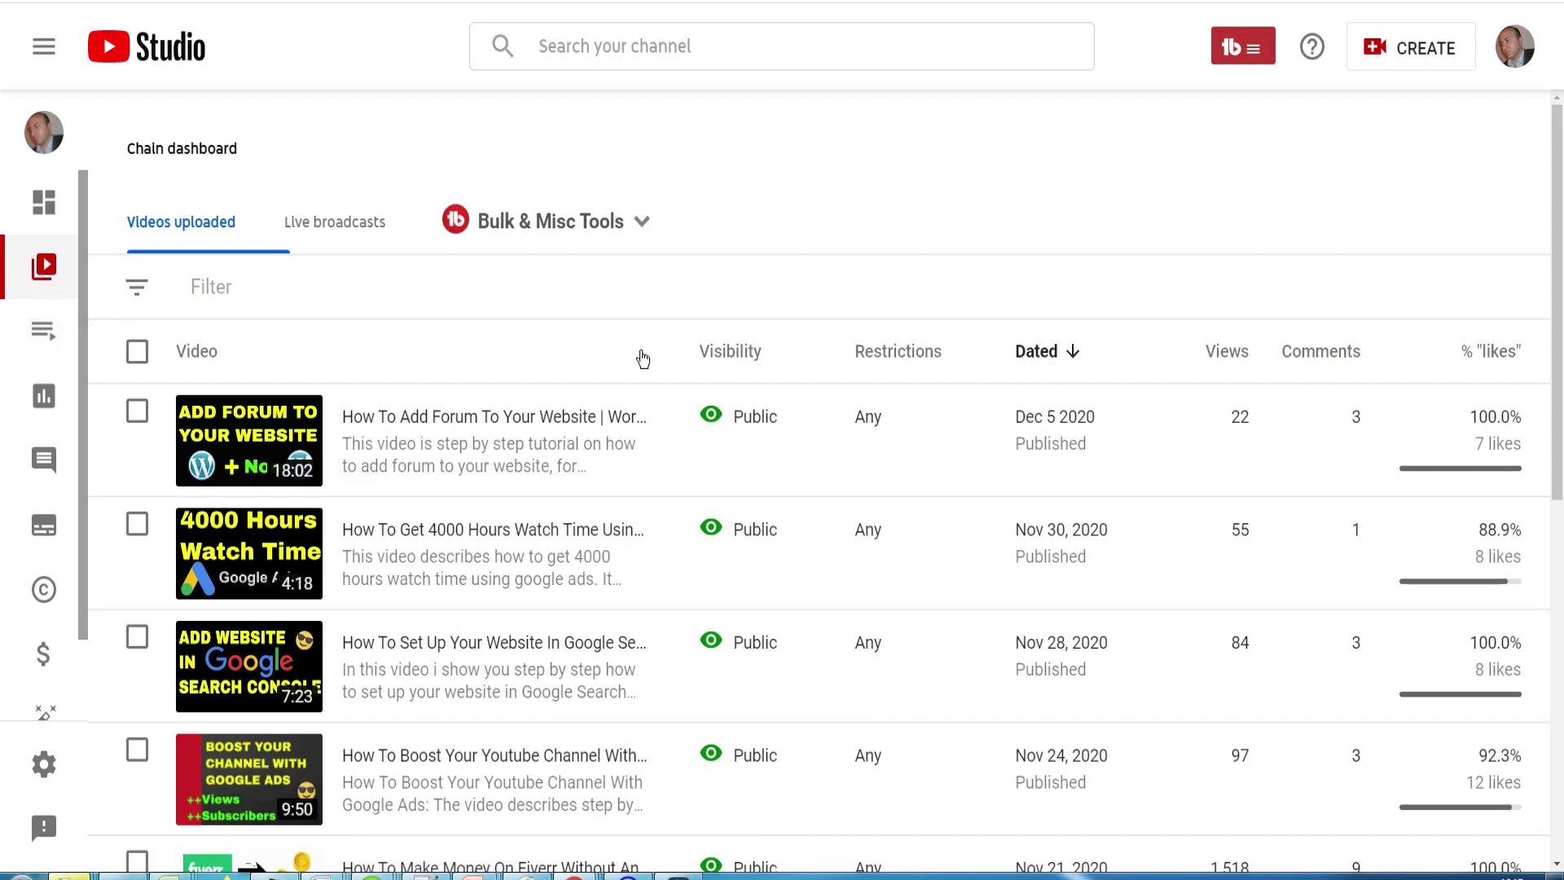
- Scroll the Content list down to the 'PHP Script on cPanel' video row
scroll(643, 359, "down", 3)
scroll(643, 359, "down", 1)
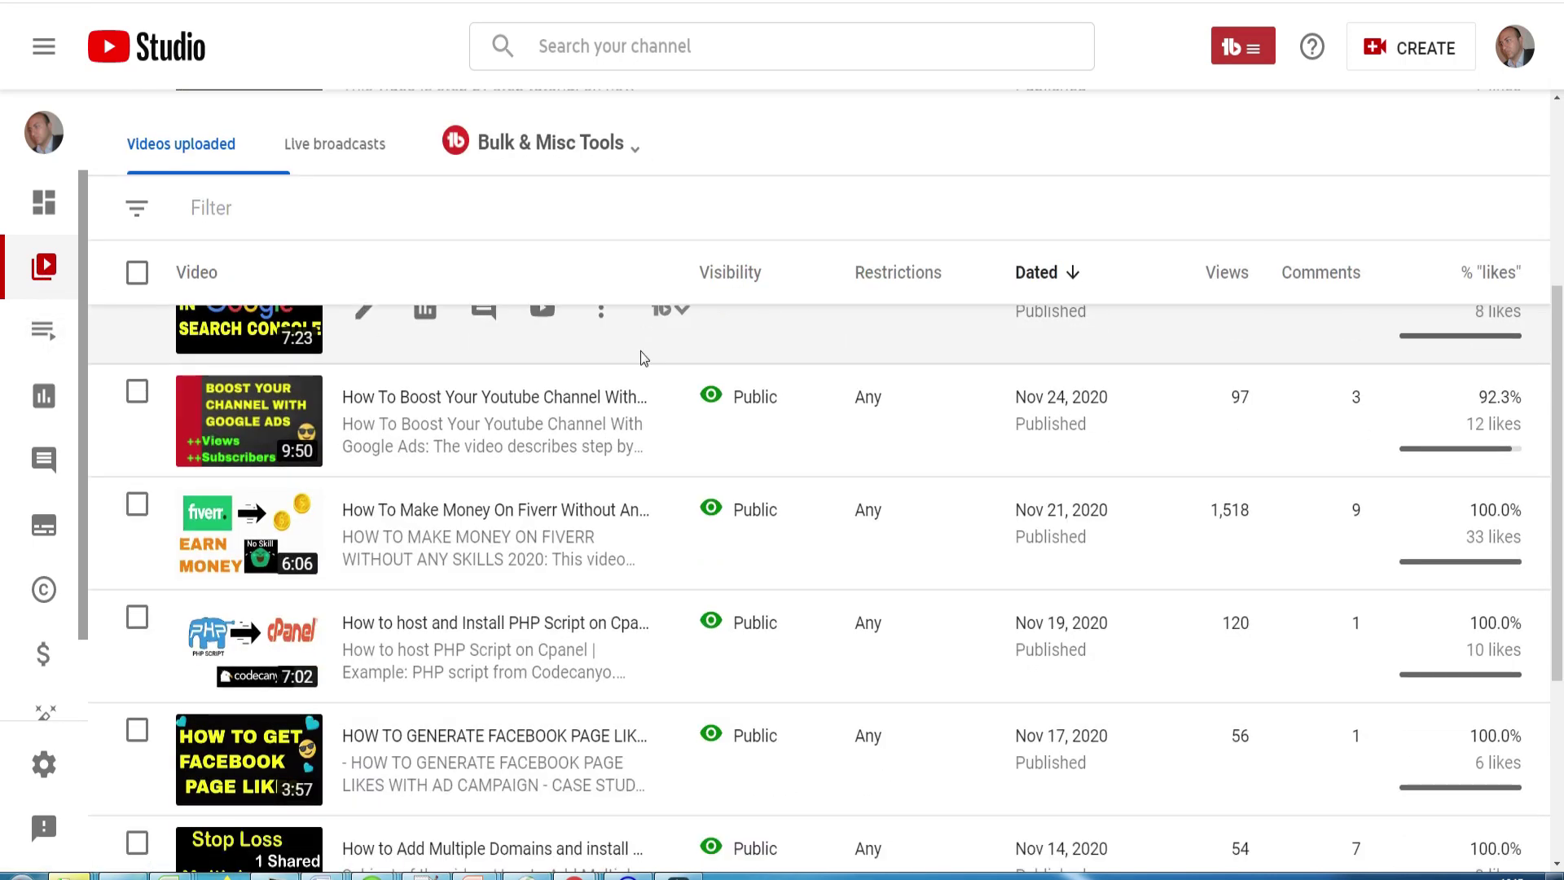
scroll(643, 359, "down", 1)
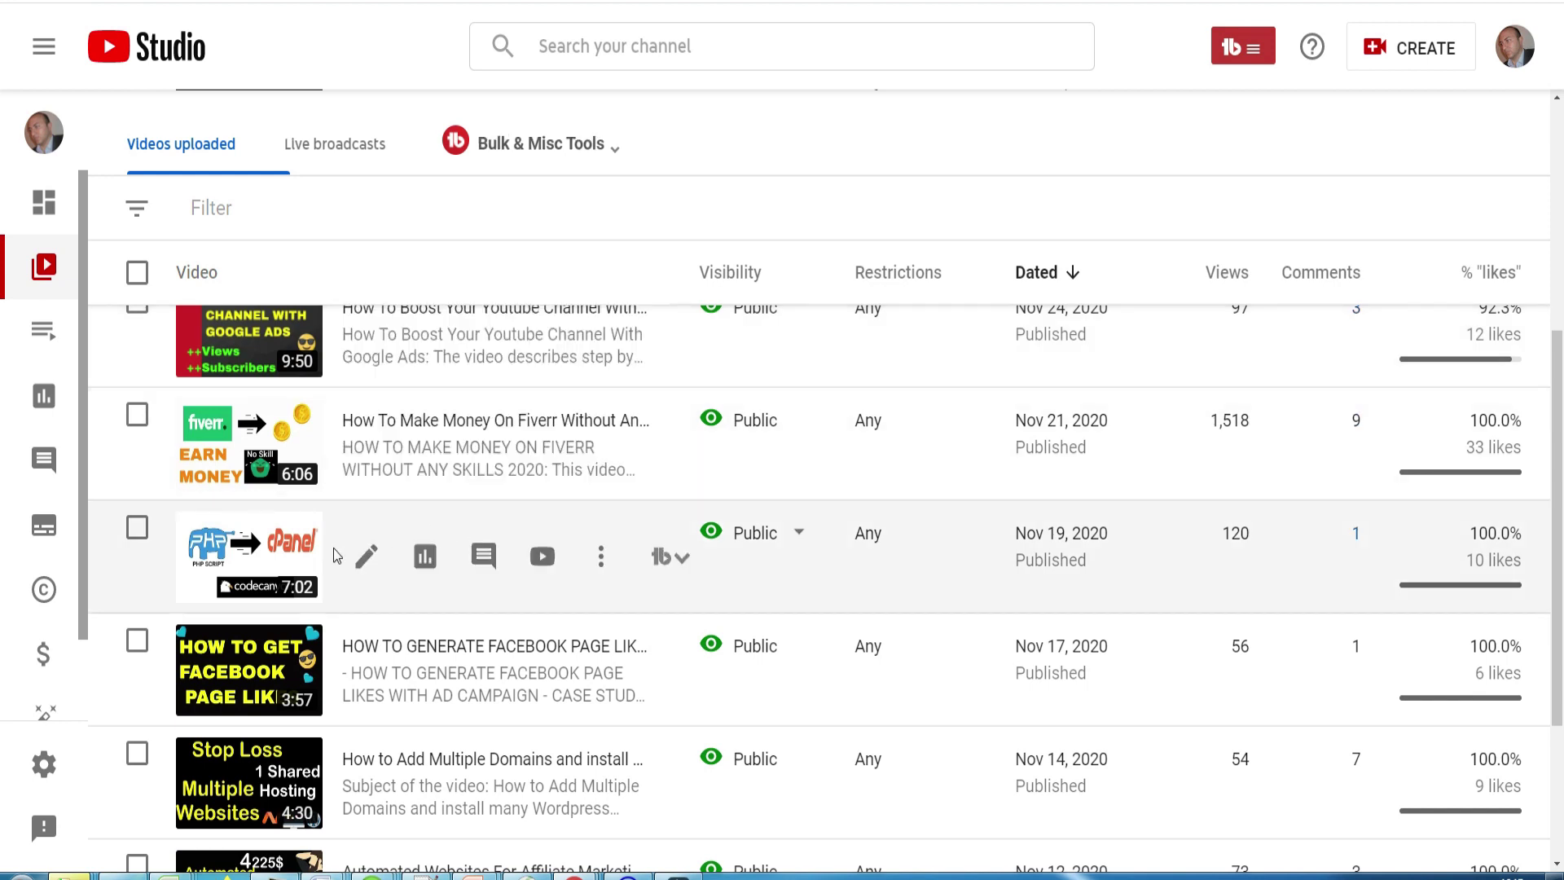
- Open the PHP script video's analytics: 120 views, 5.6 watch hours, +3 subscribers
left_click(423, 558)
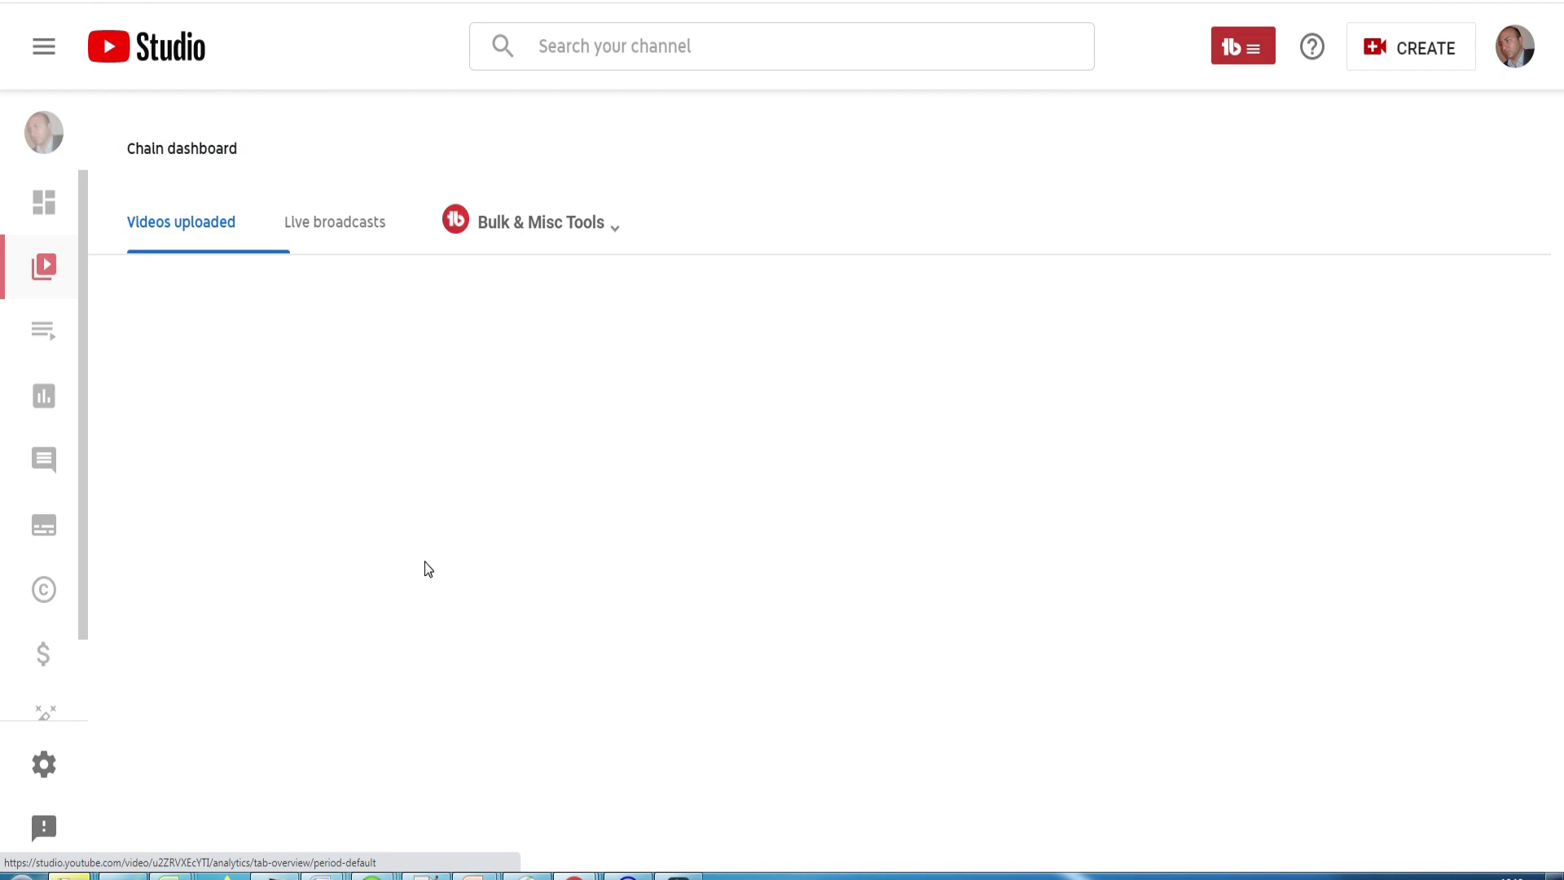
scroll(915, 503, "down", 1)
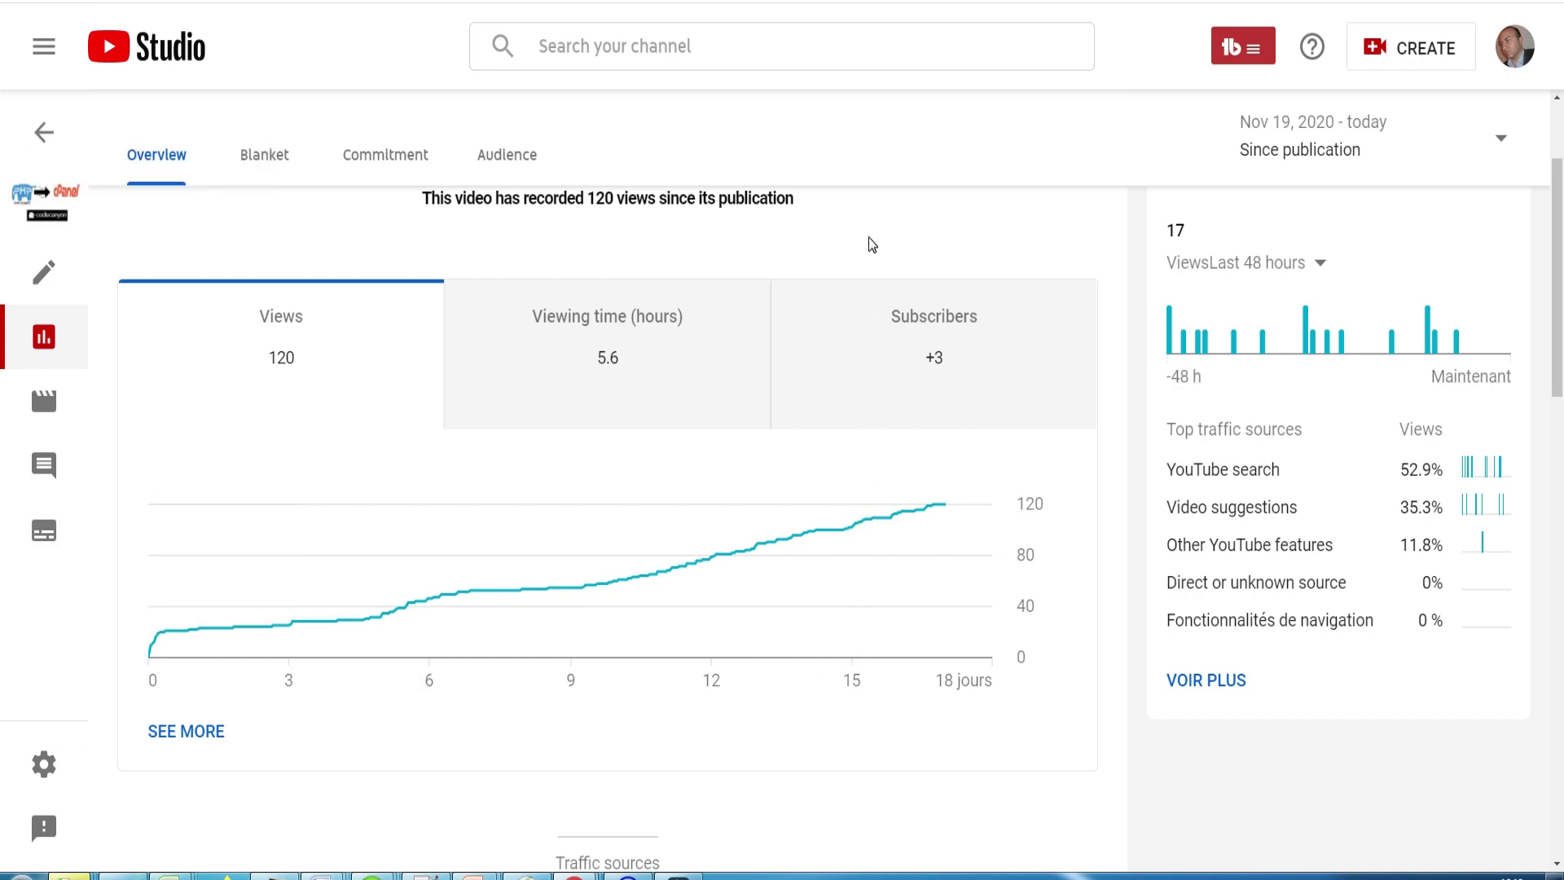
scroll(868, 237, "up", 2)
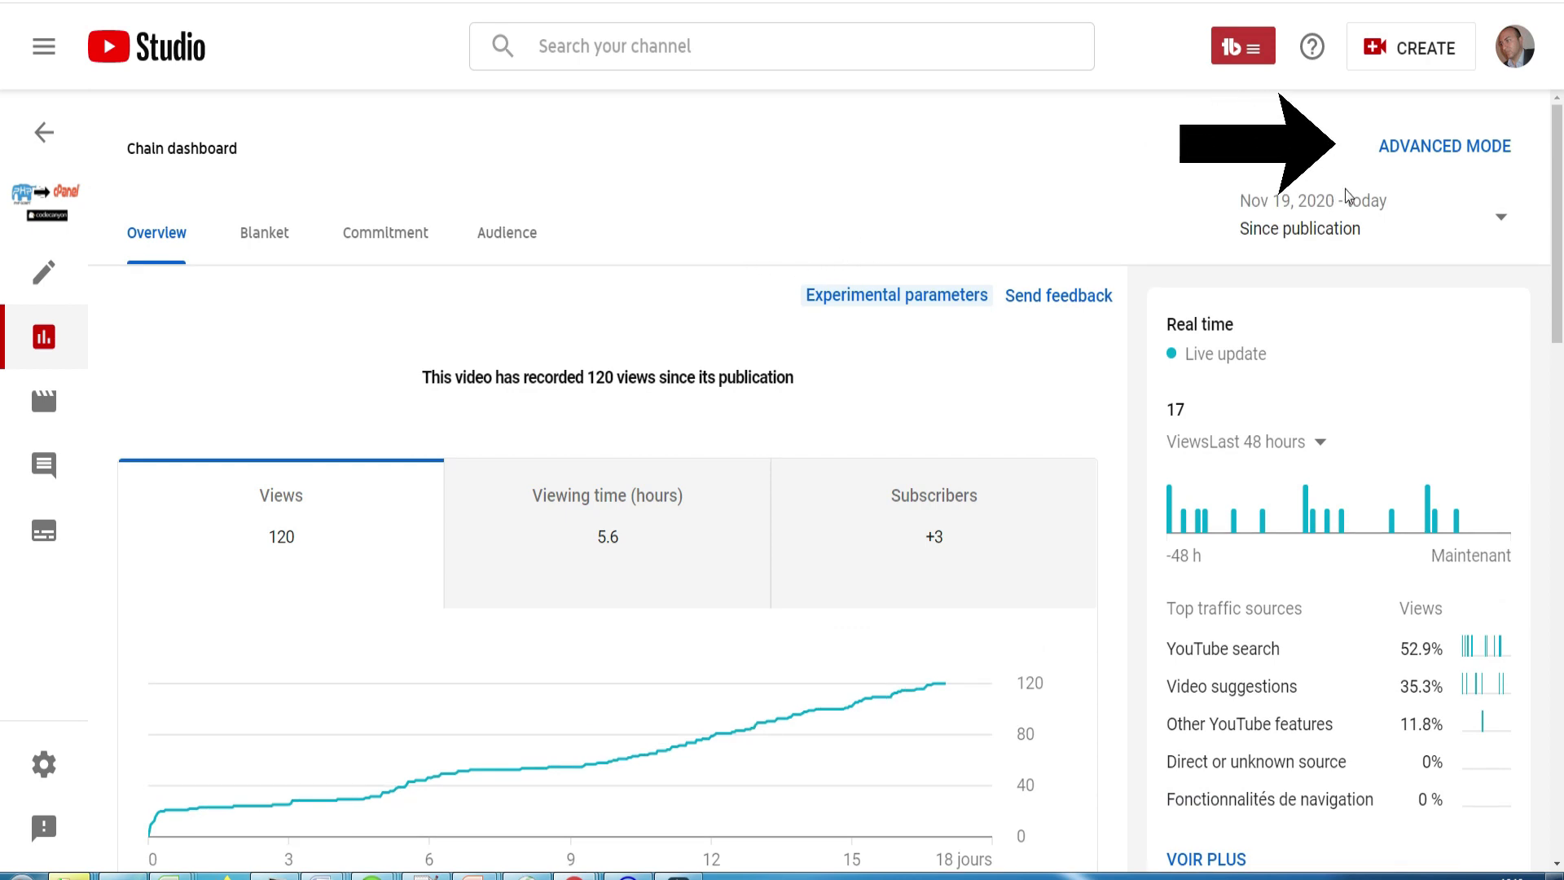
- In Advanced Mode, break the views down by traffic source, with YouTube search at 67
left_click(1474, 155)
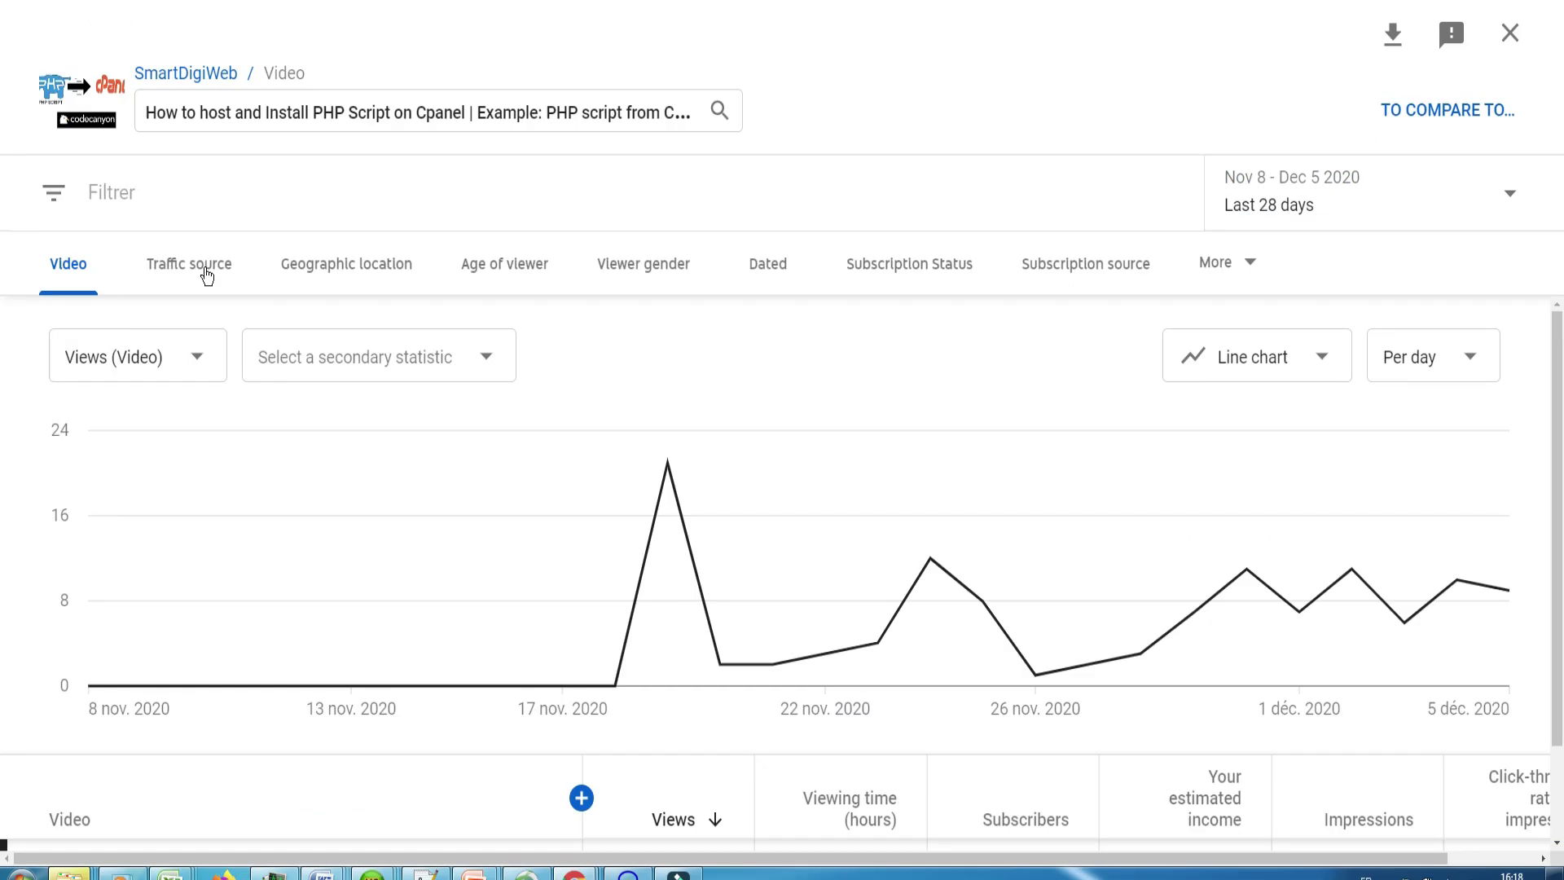
left_click(206, 271)
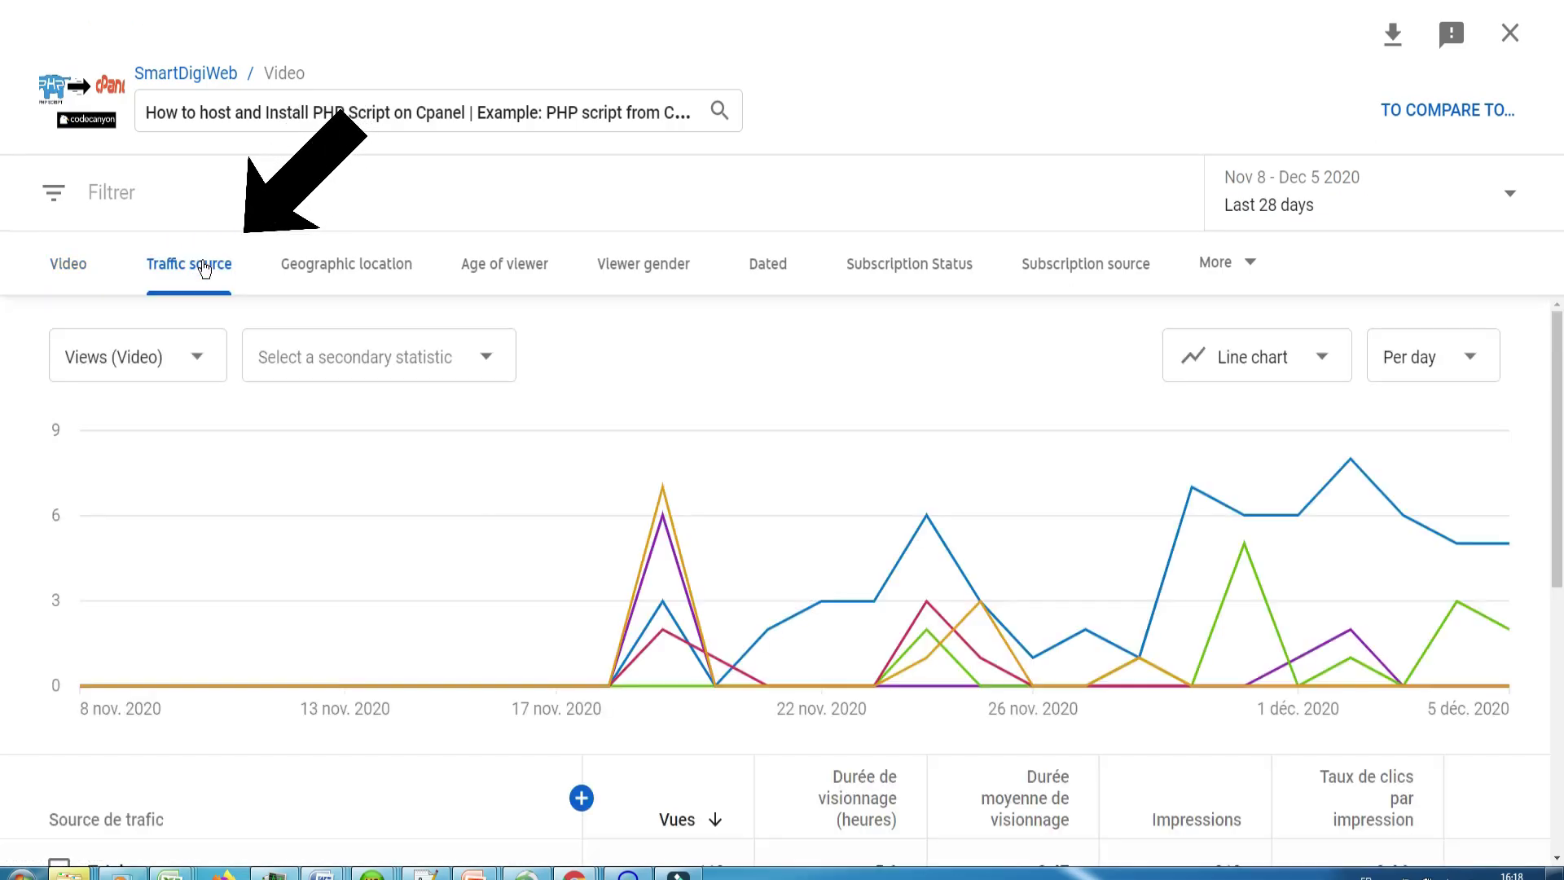
scroll(795, 603, "down", 5)
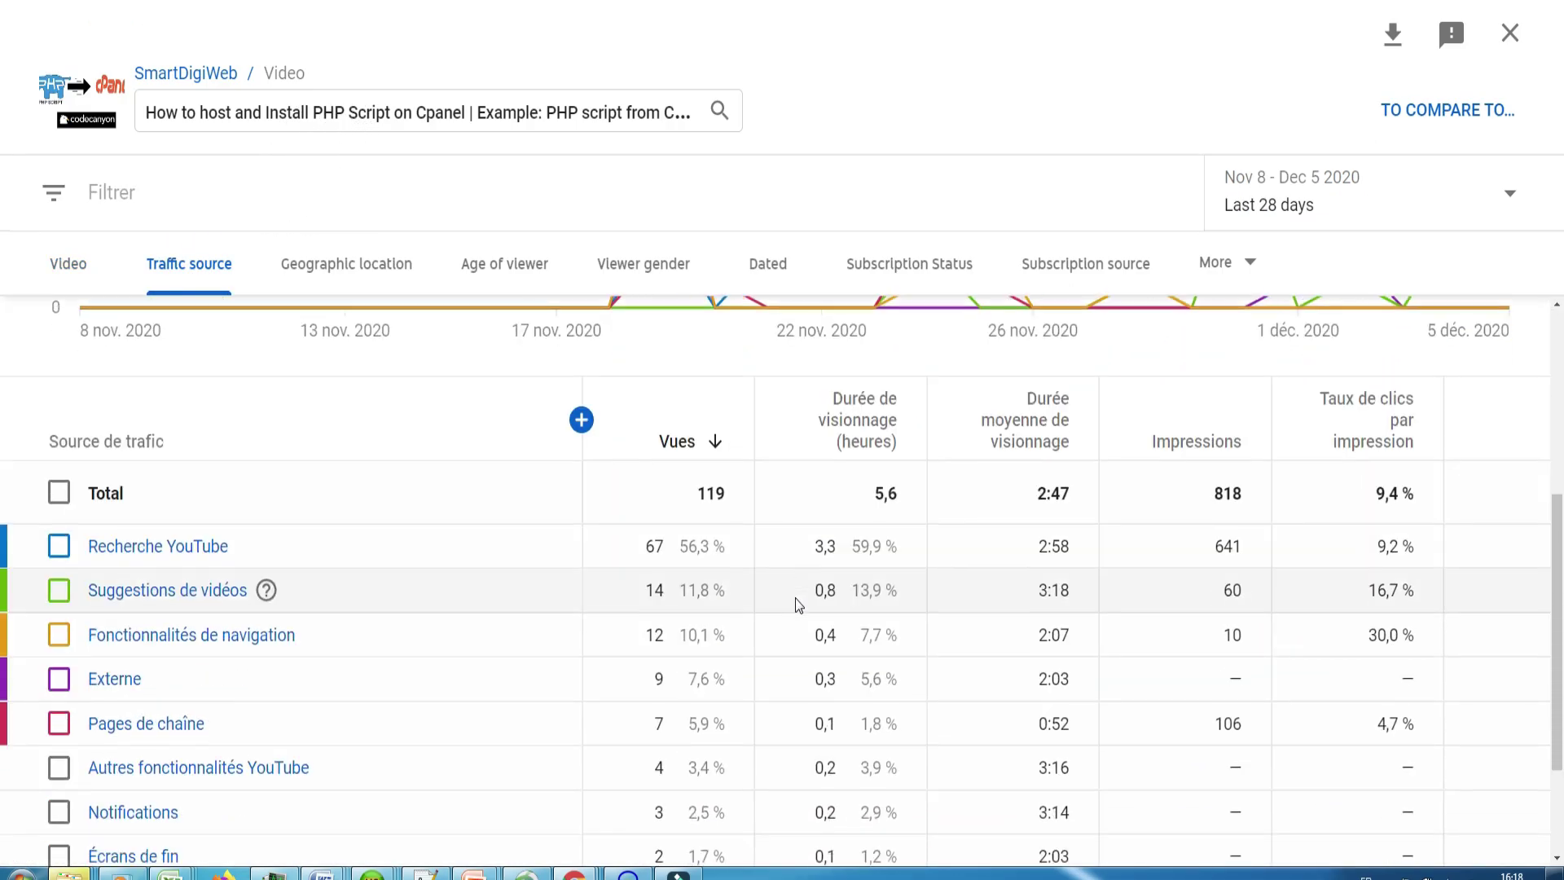
scroll(795, 603, "down", 1)
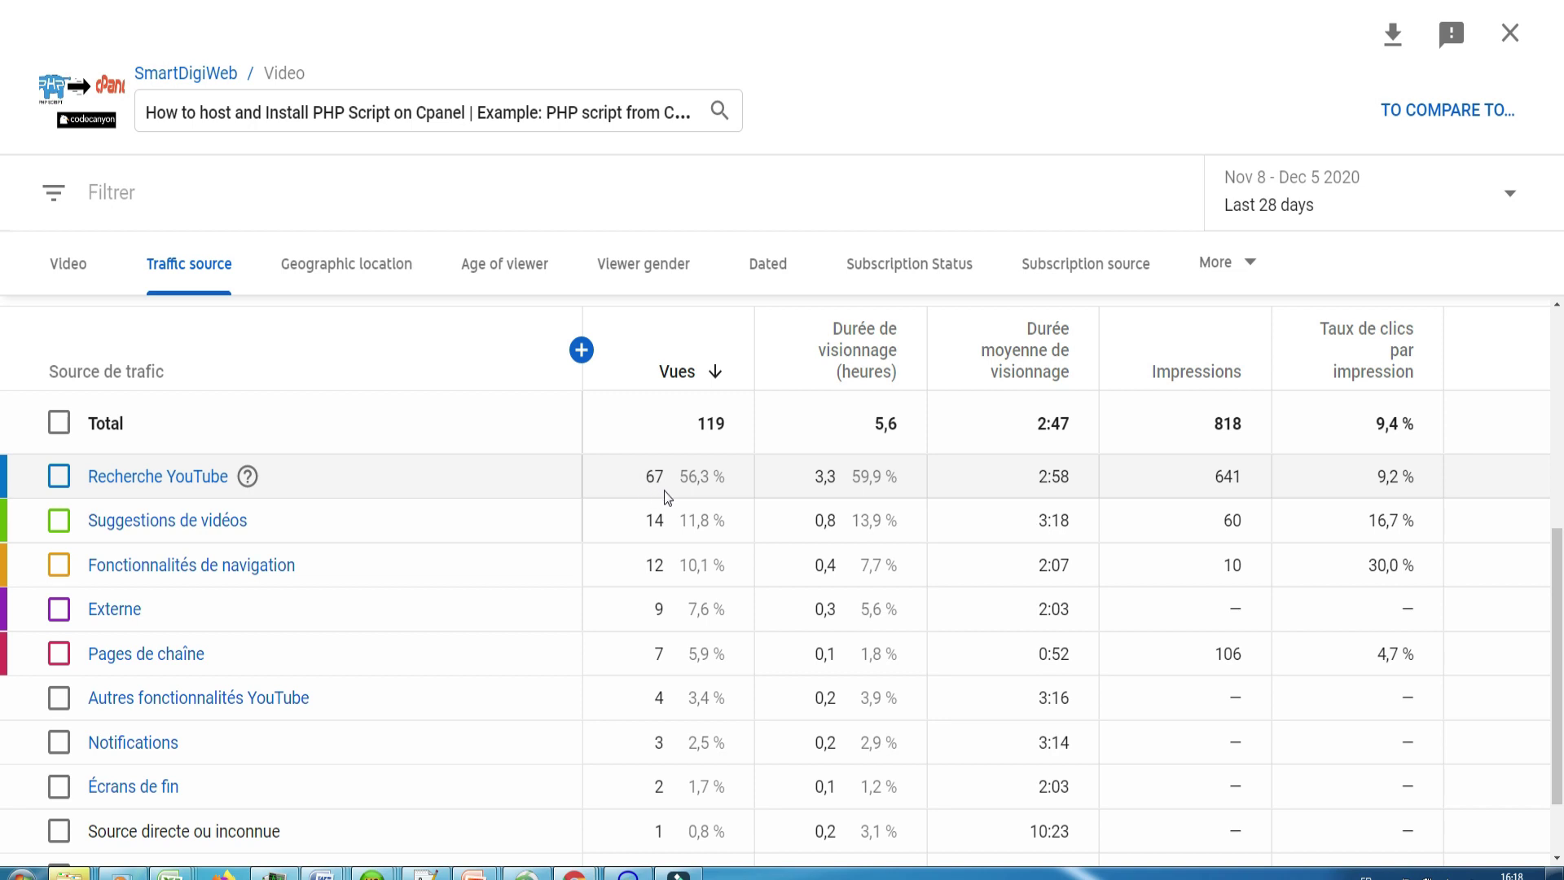
key("Escape")
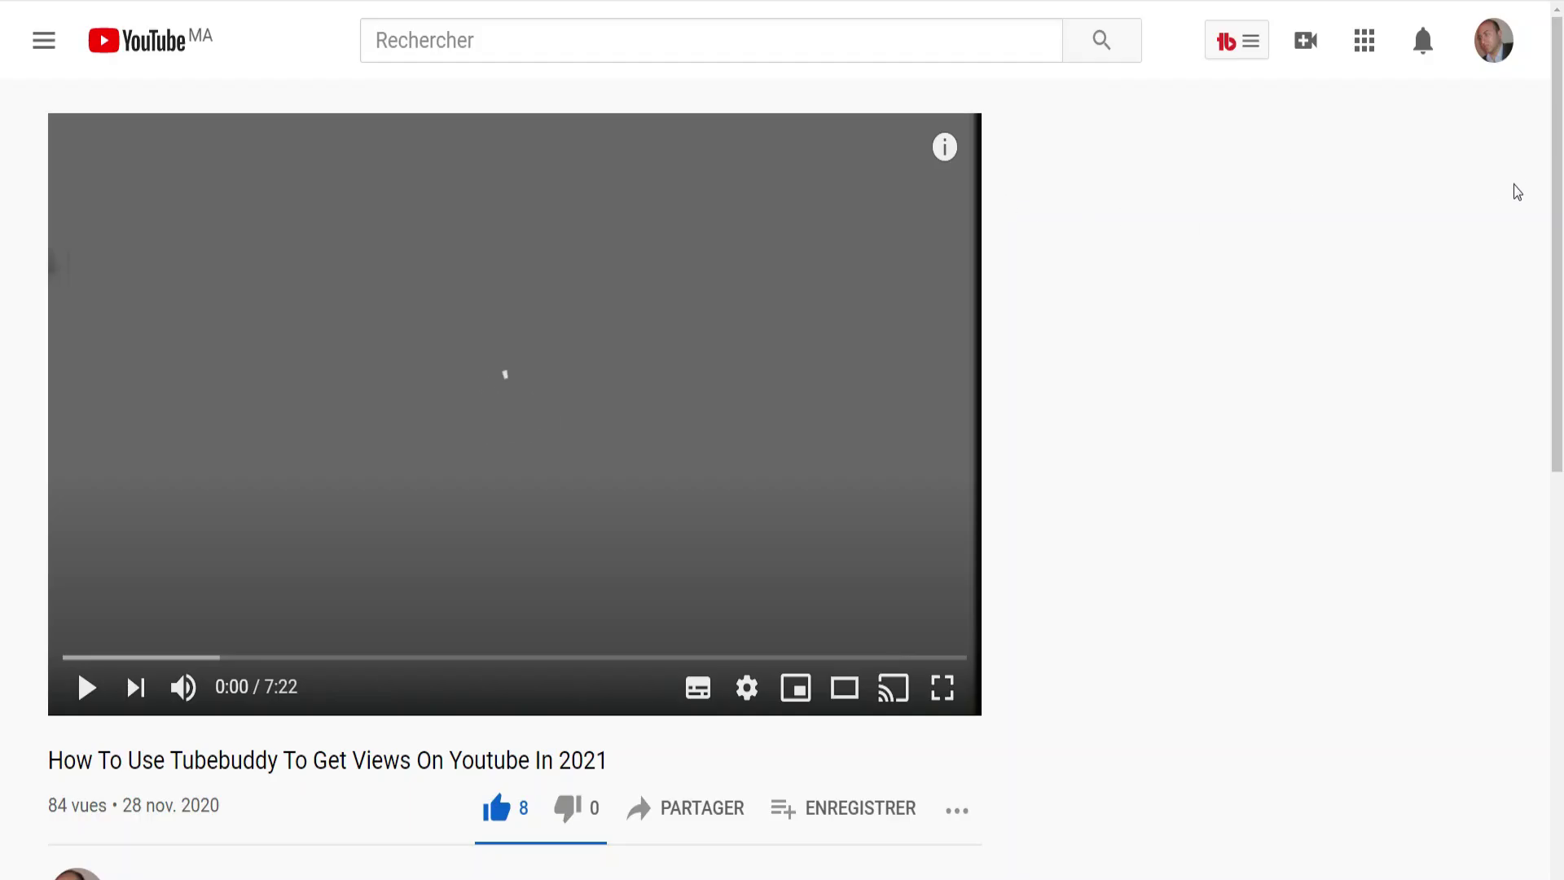
- Follow the description's tubebuddy.com link to TubeBuddy's Chrome Web Store page
scroll(684, 597, "down", 3)
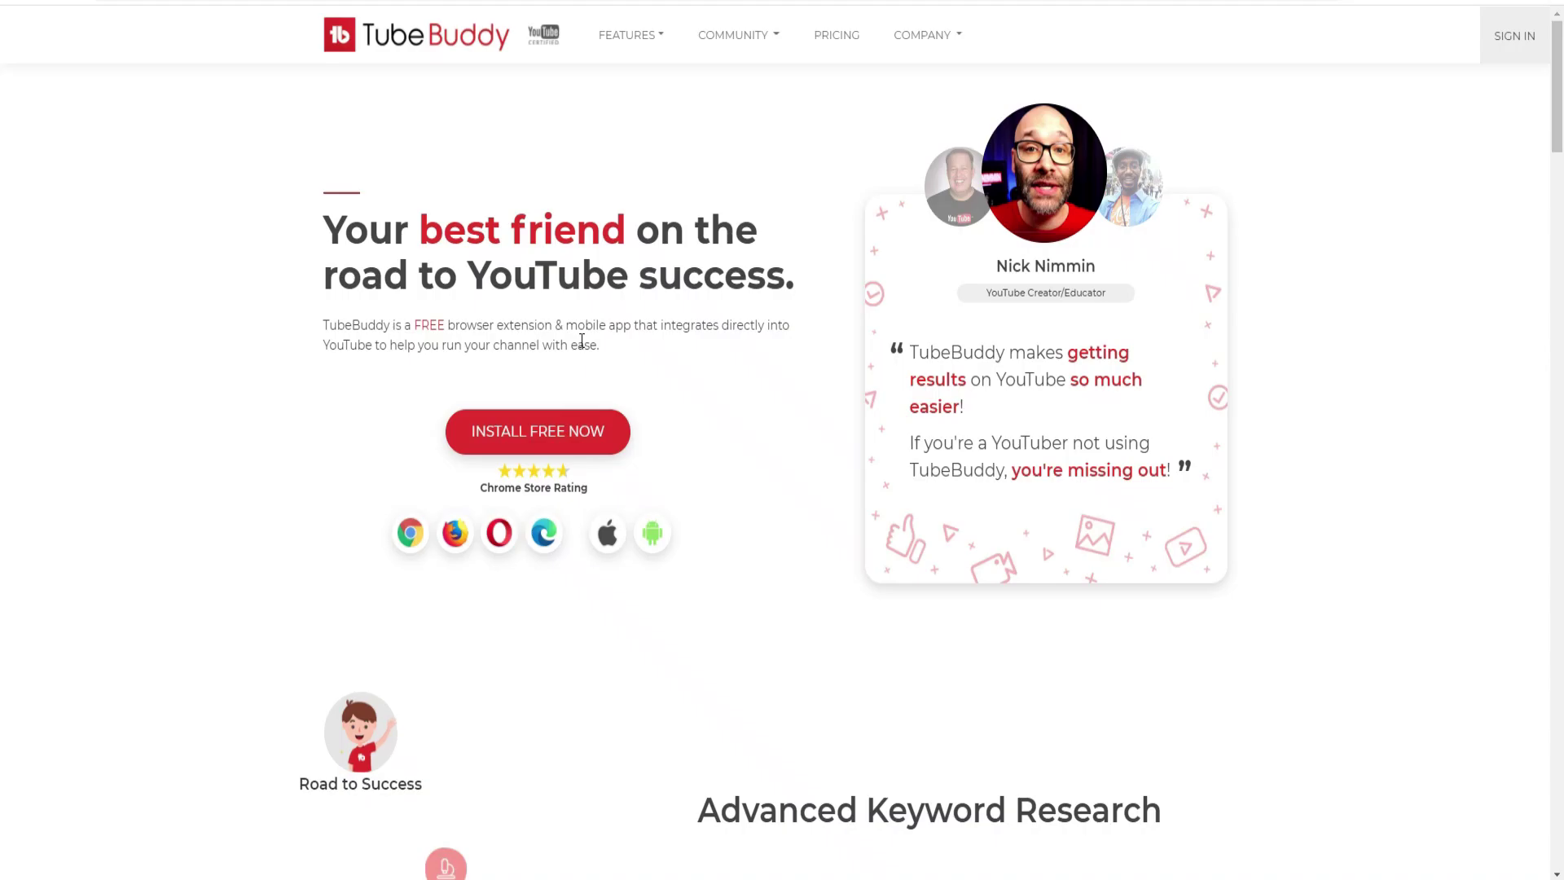
left_click(564, 433)
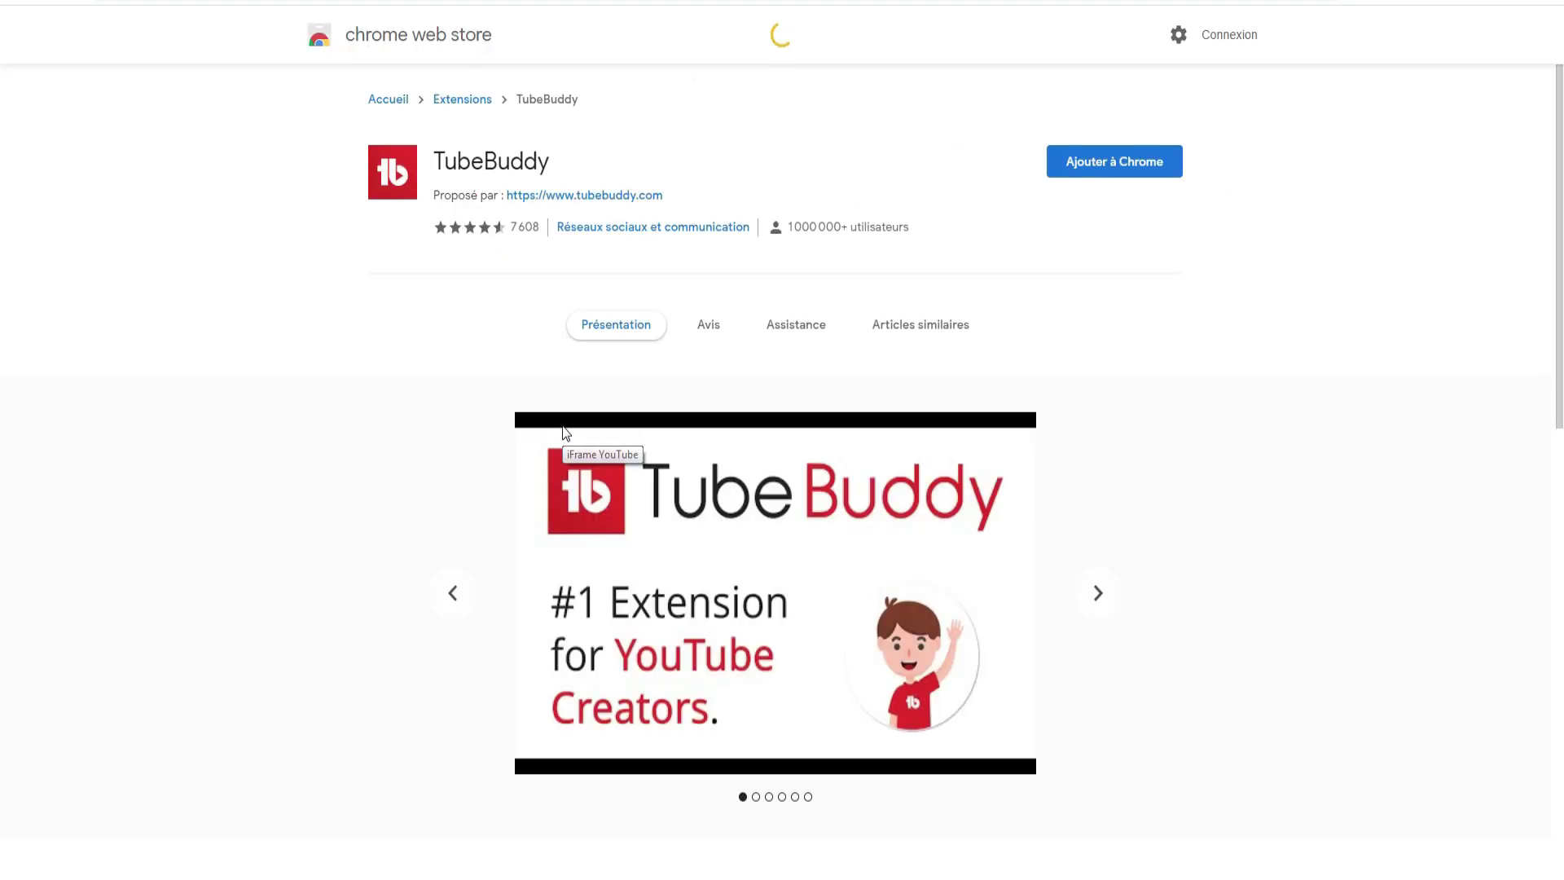
- Add the TubeBuddy extension to Chrome and confirm the installation
left_click(1088, 171)
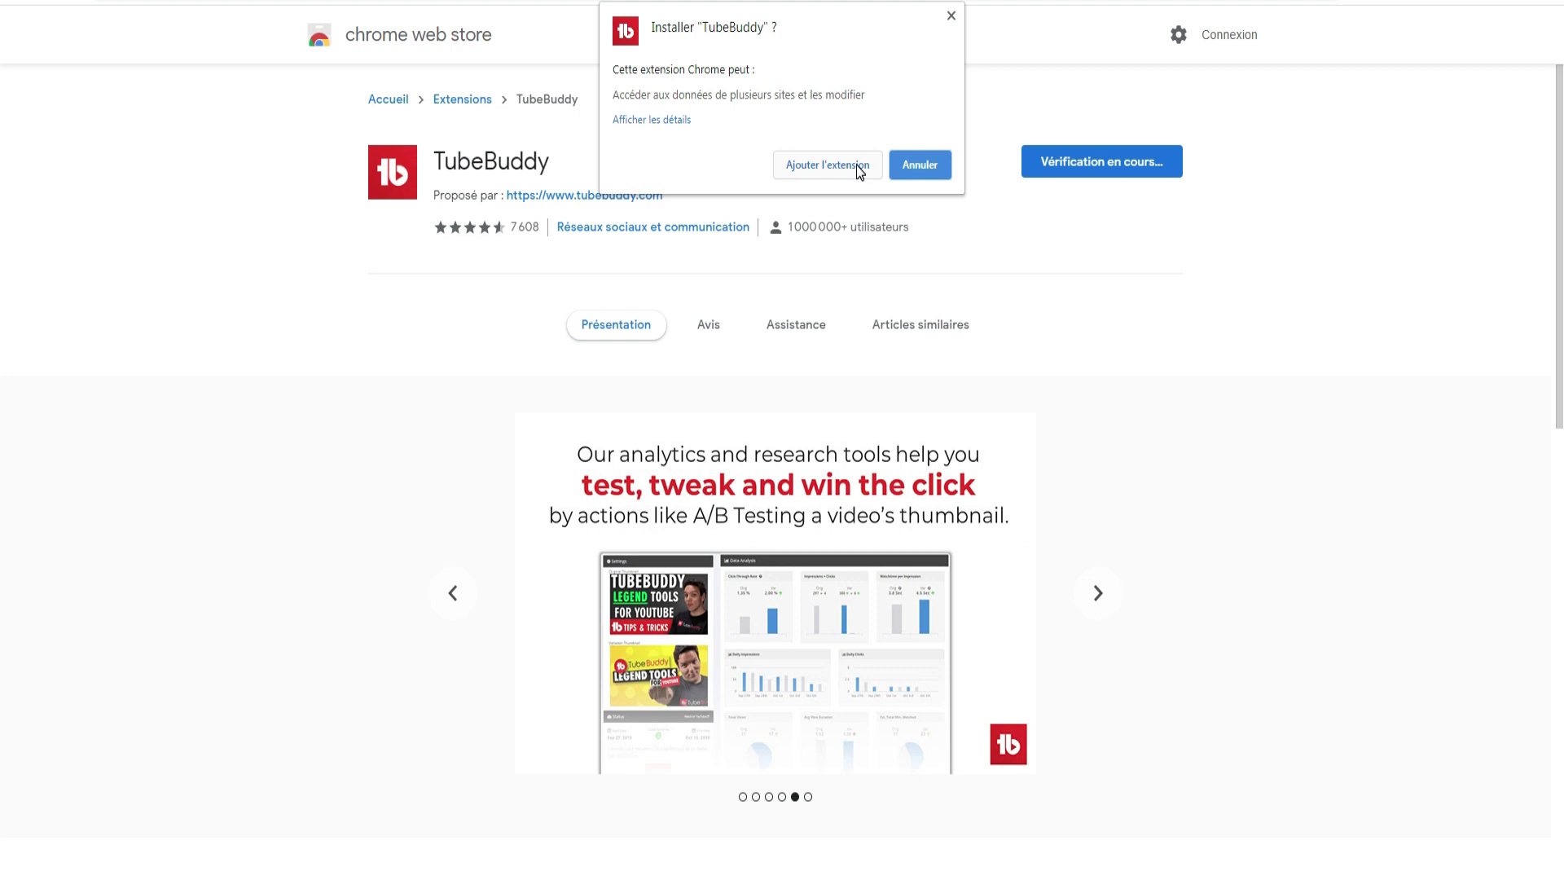
left_click(857, 165)
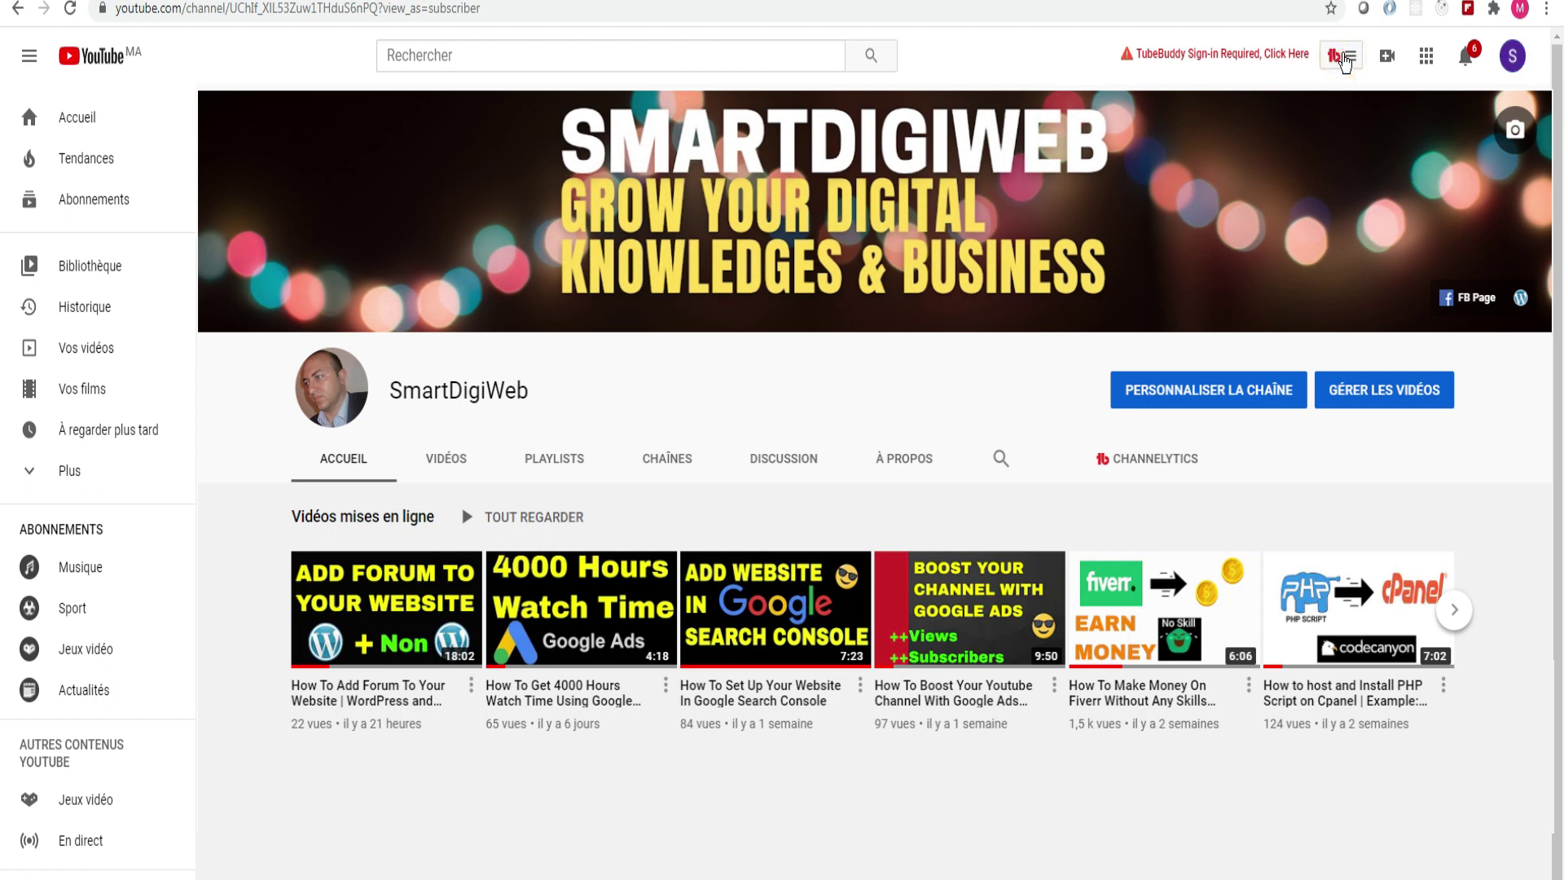
- Accept TubeBuddy's Privacy Policy and Terms in its panel and start Sign-in with YouTube
left_click(1344, 58)
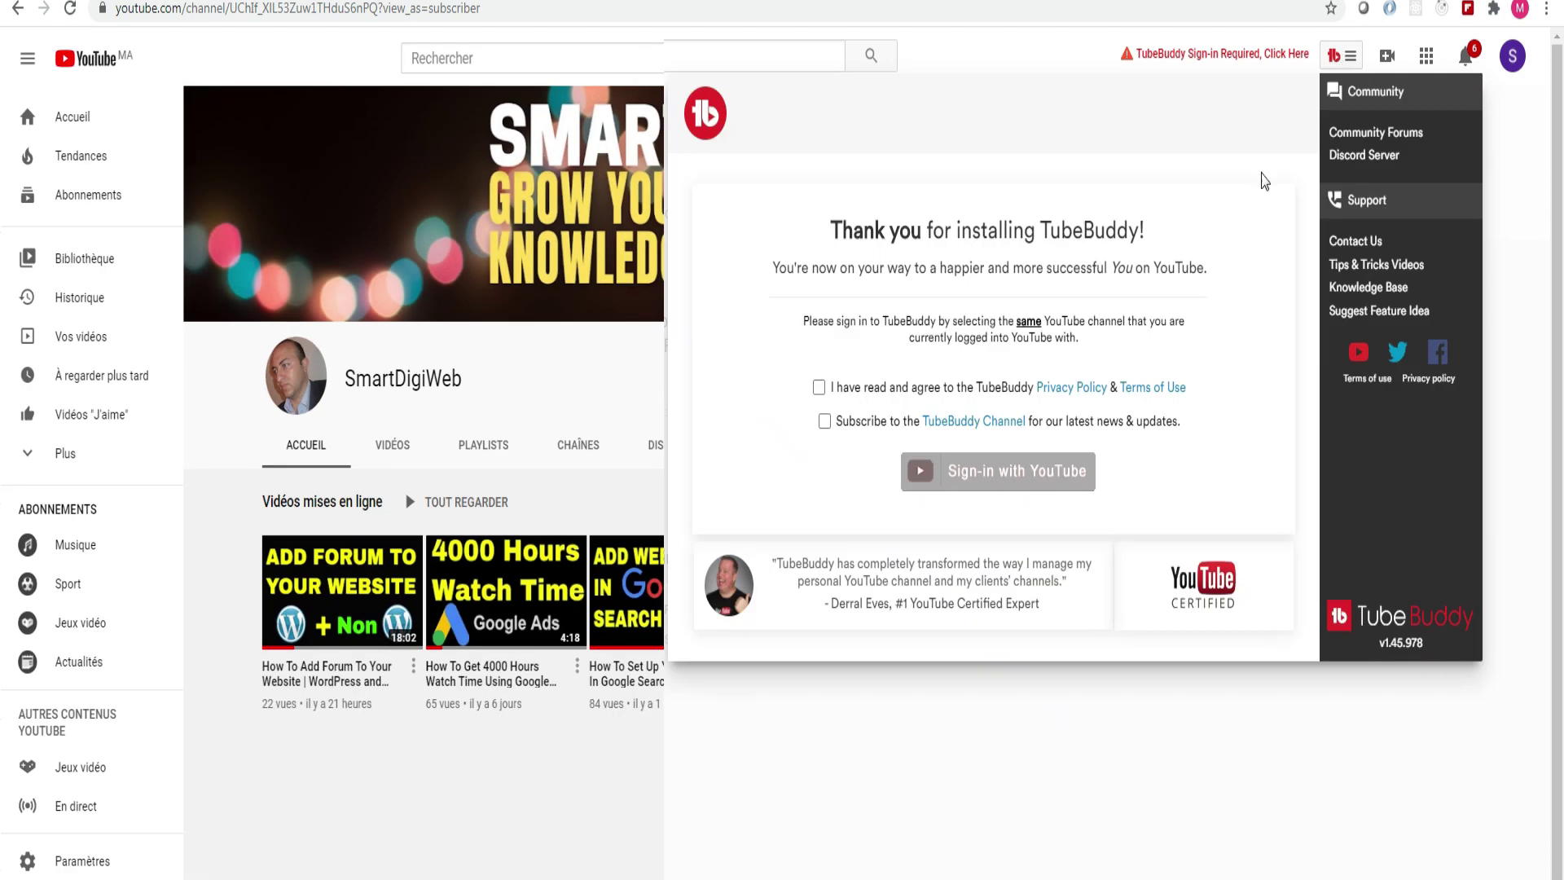
left_click(818, 386)
left_click(1037, 485)
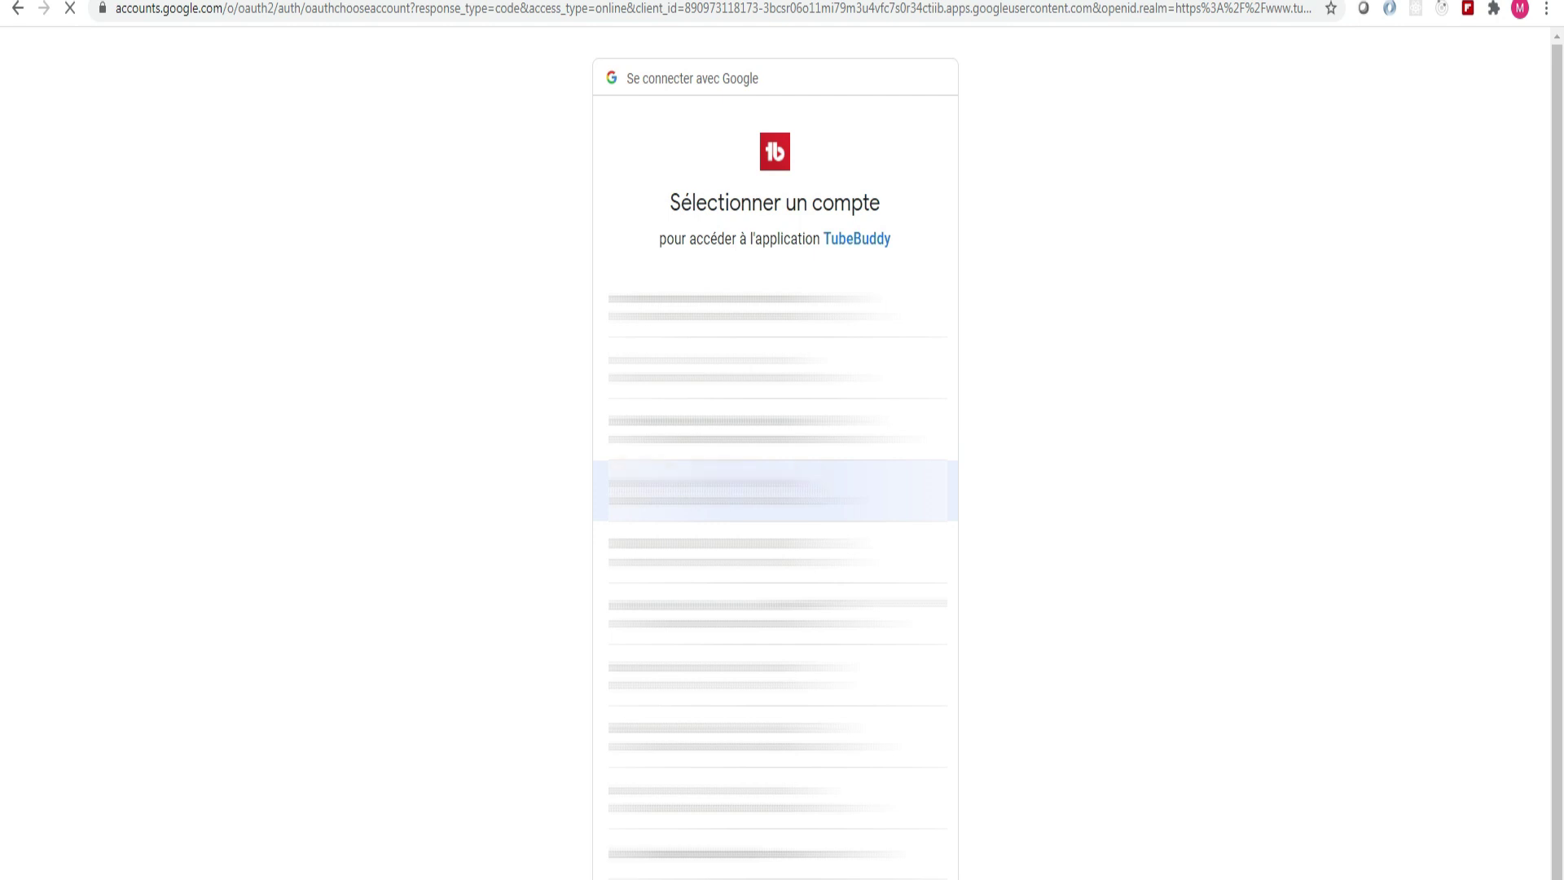
- Authorize TubeBuddy for the Google account and the channel's brand account
left_click(831, 489)
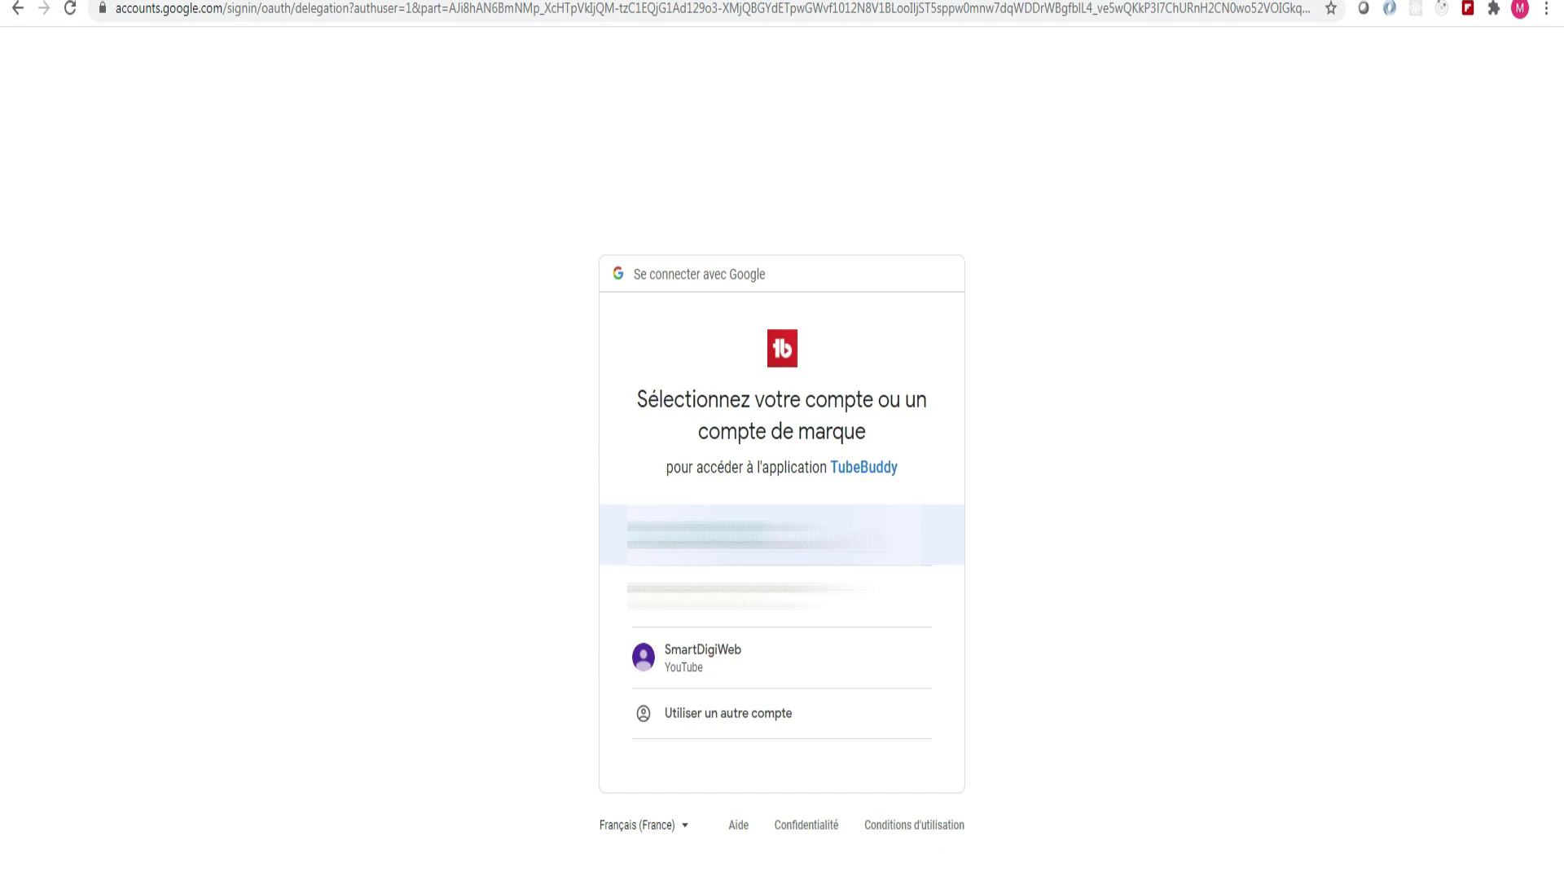
left_click(745, 651)
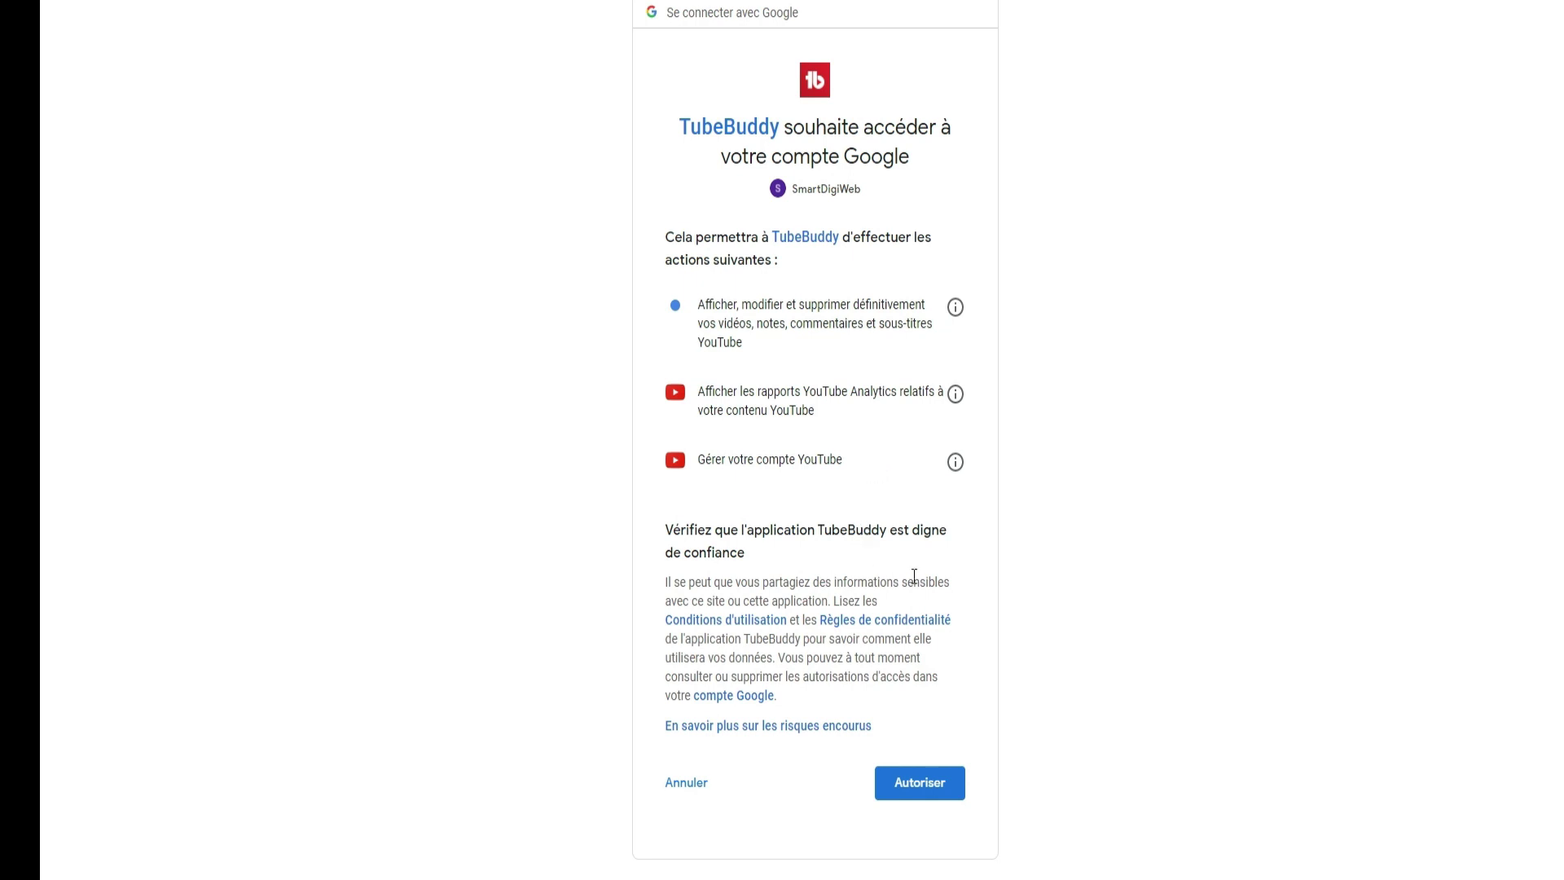
left_click(922, 781)
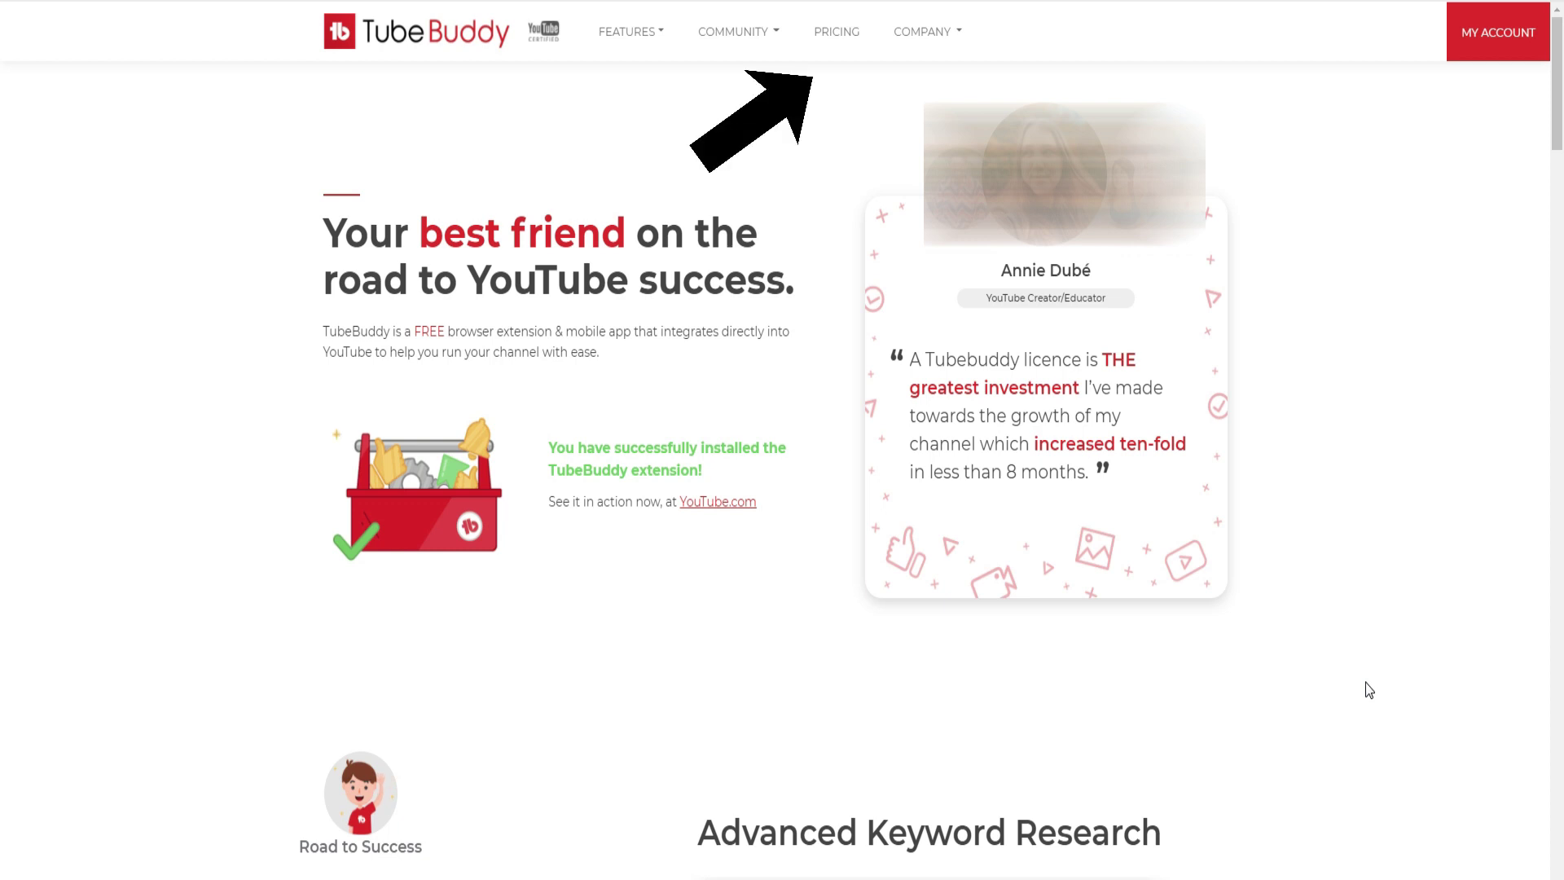
- Open TubeBuddy's pricing page and browse the full Productivity Tools list
left_click(839, 40)
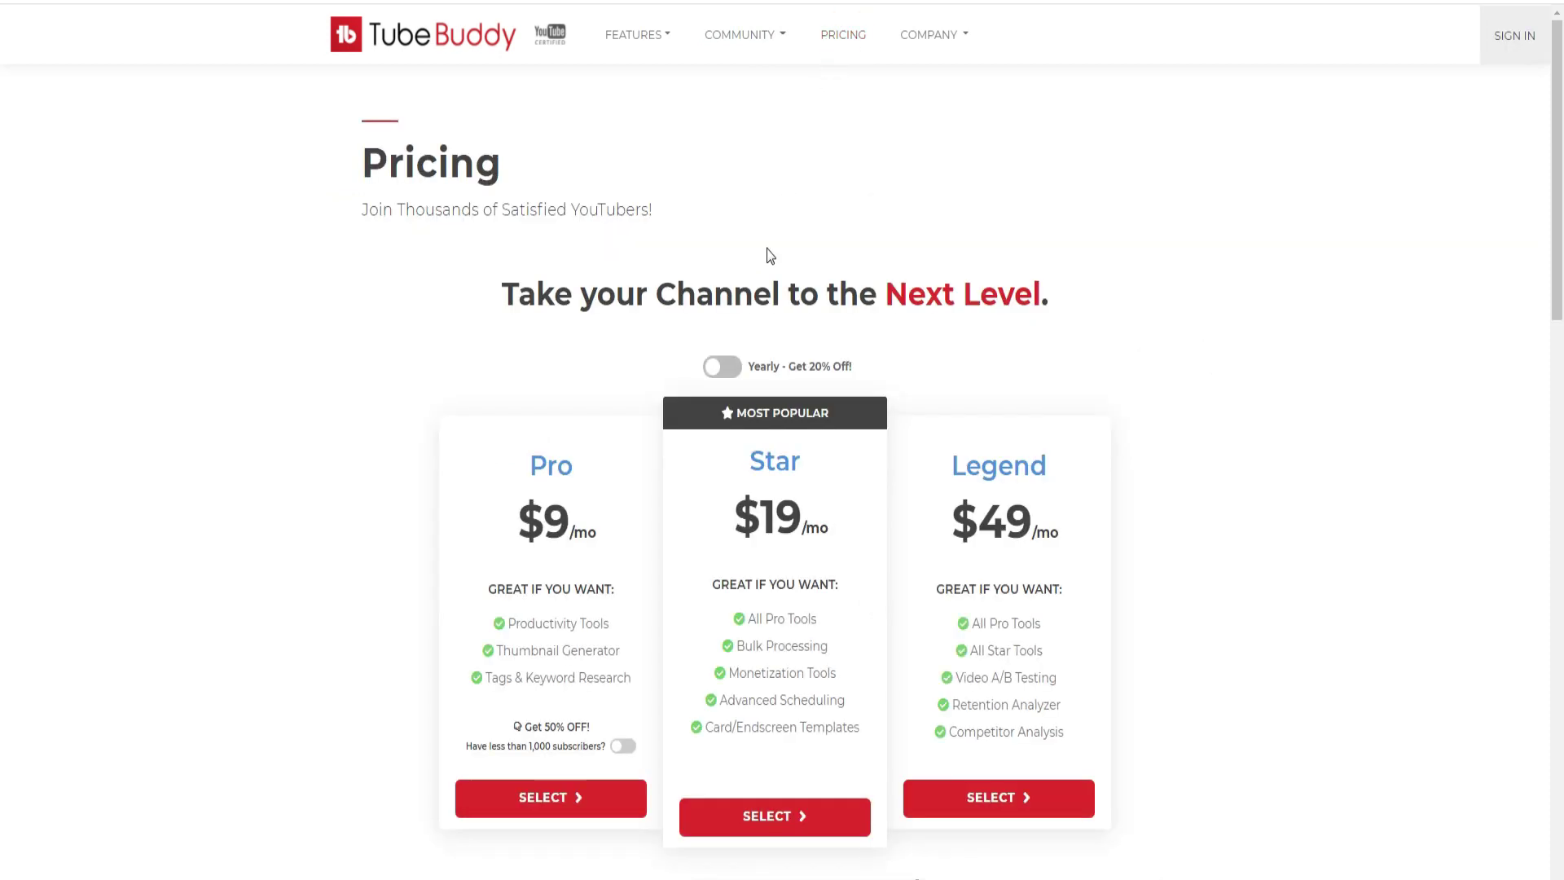
scroll(733, 444, "down", 10)
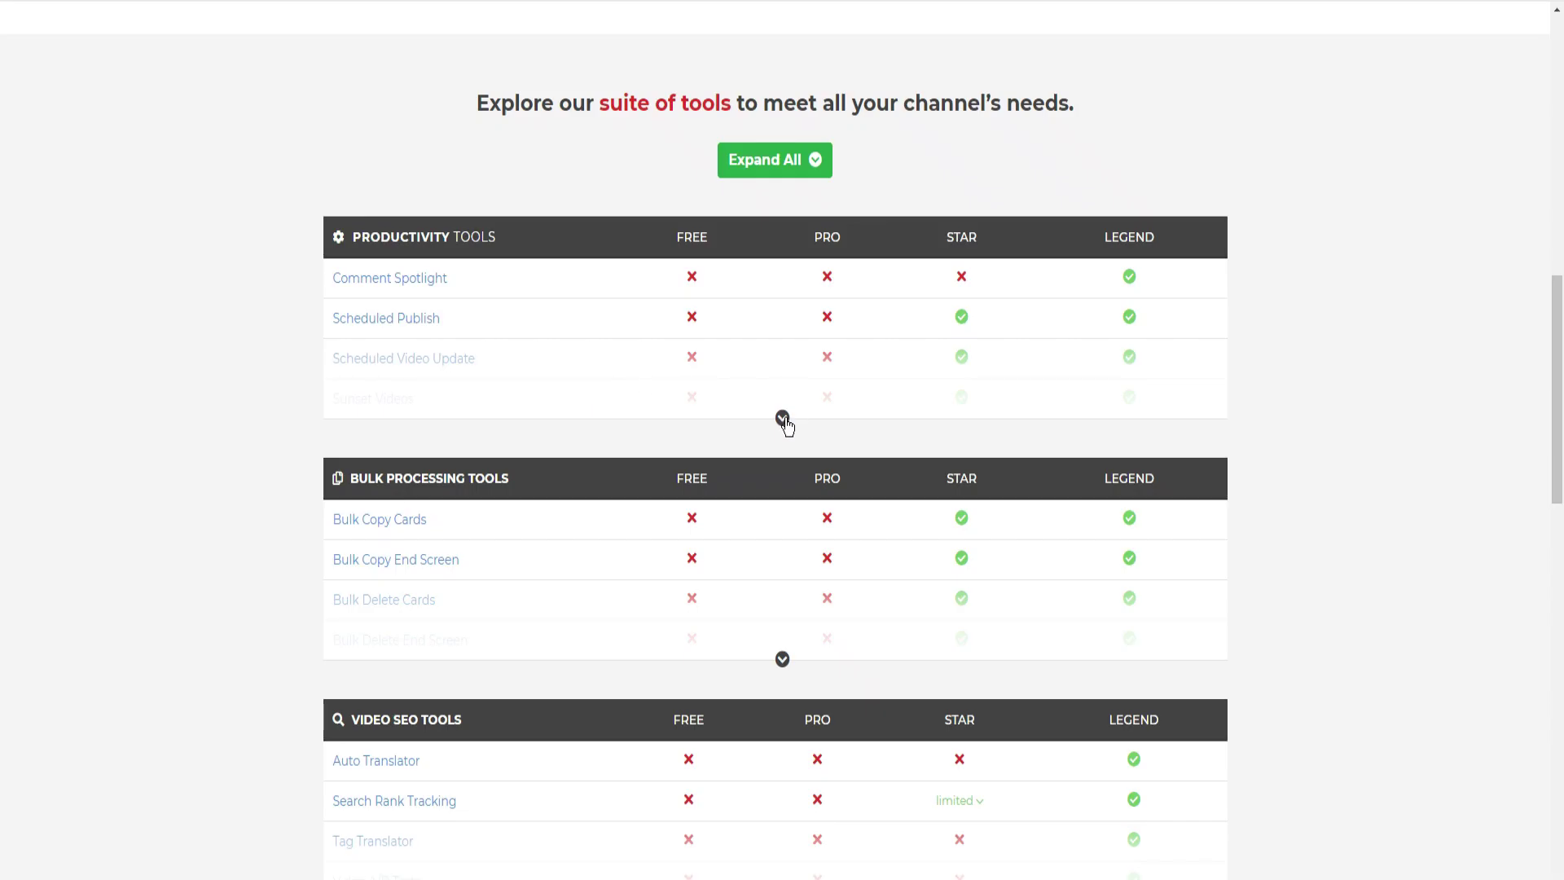
left_click(784, 420)
scroll(786, 425, "up", 6)
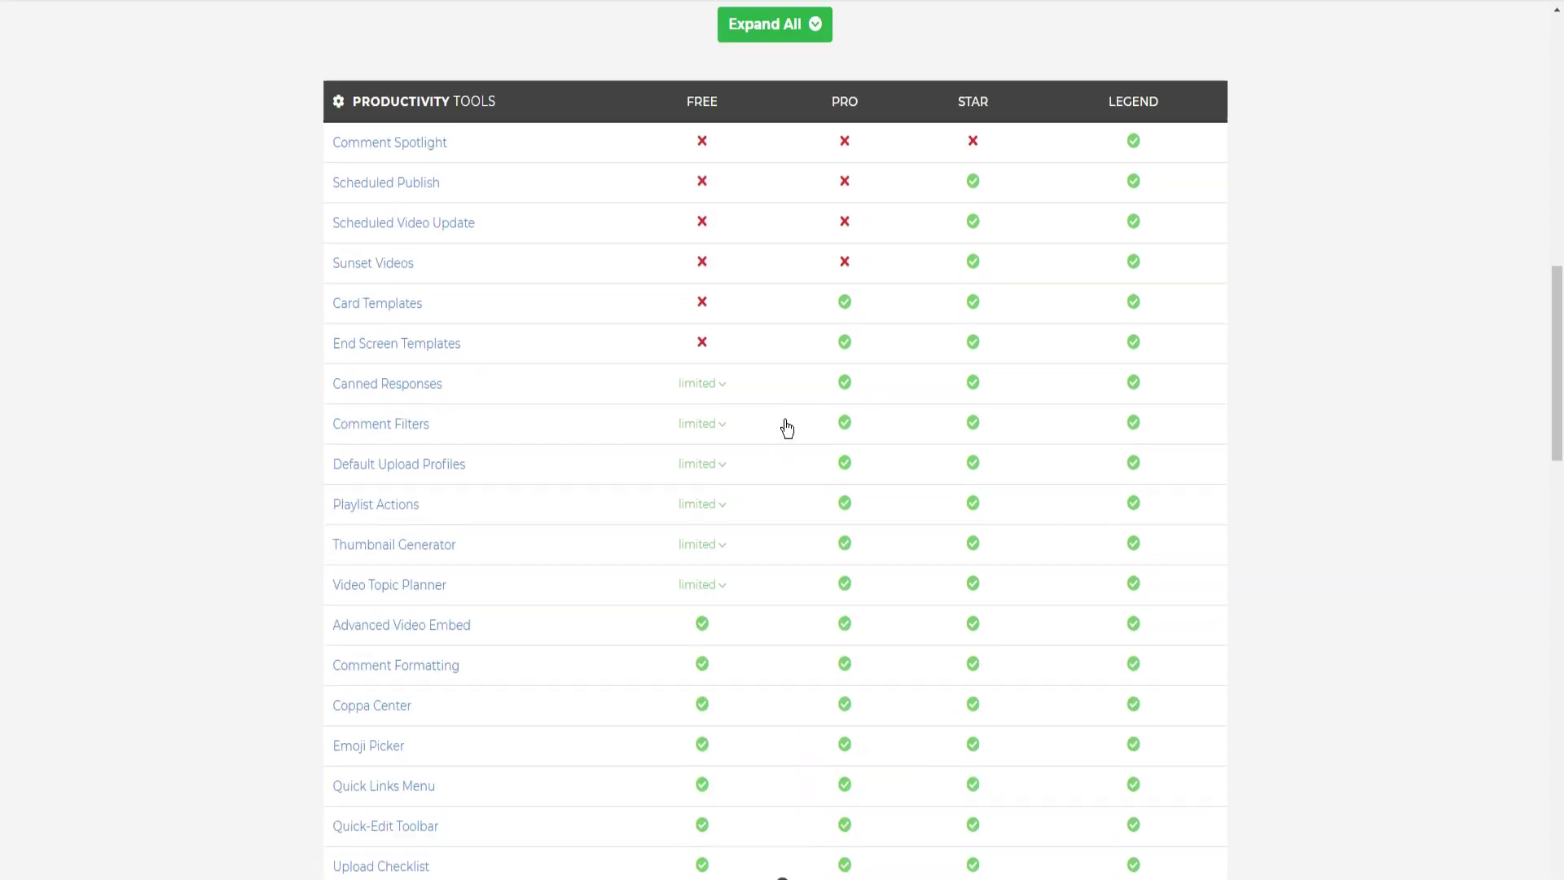
scroll(802, 716, "down", 1)
left_click(784, 797)
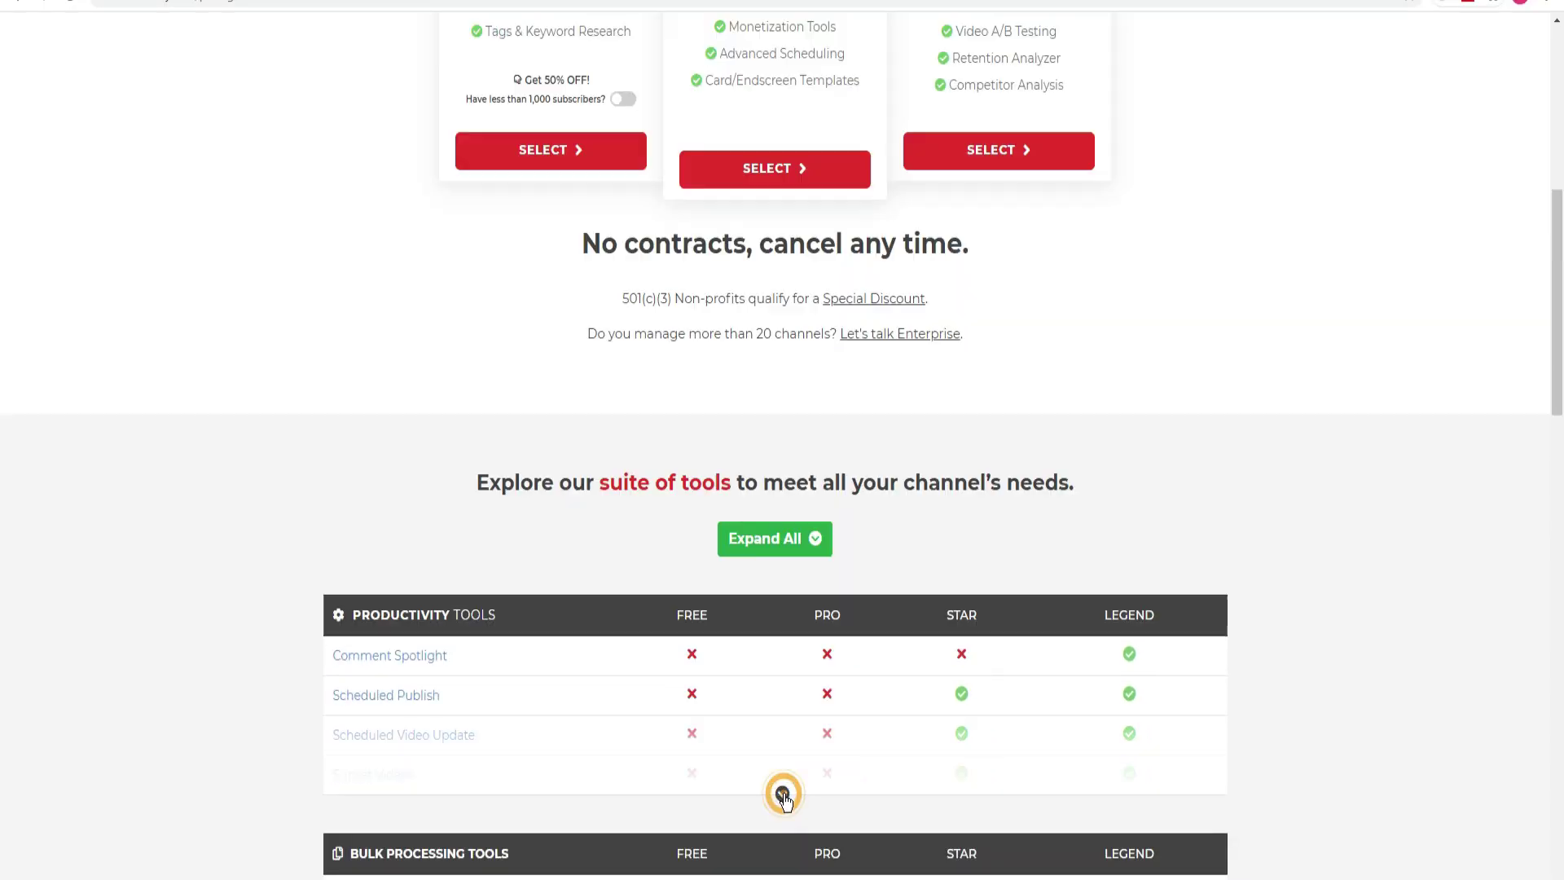
scroll(814, 733, "down", 5)
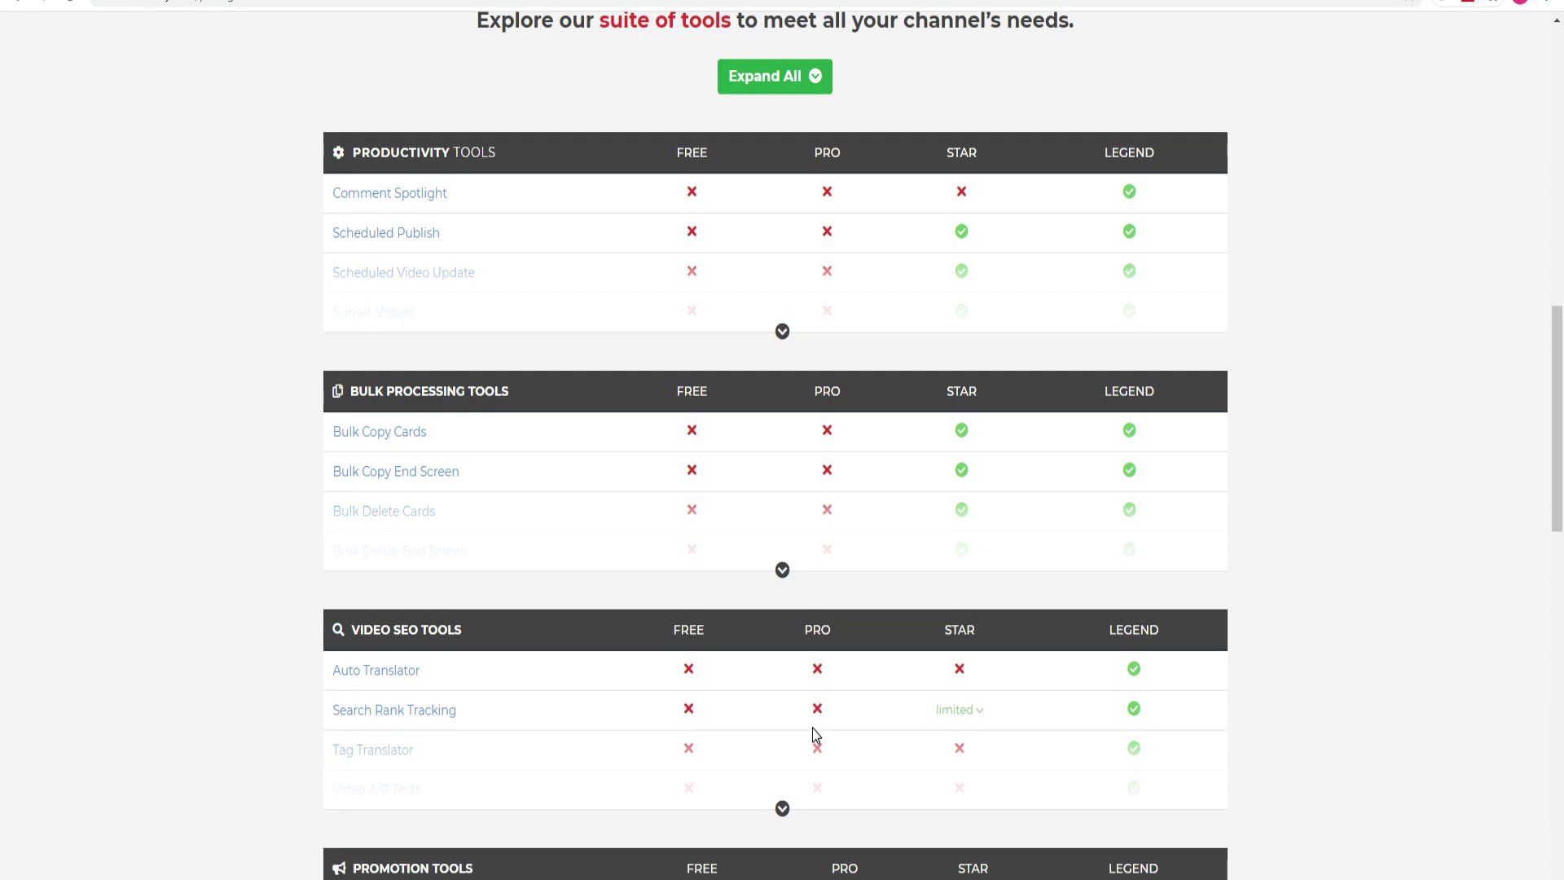
scroll(813, 733, "down", 6)
- Read free-plan limits for Keyword Explorer, Search Explorer and Suggested Tags under Video SEO Tools
left_click(783, 432)
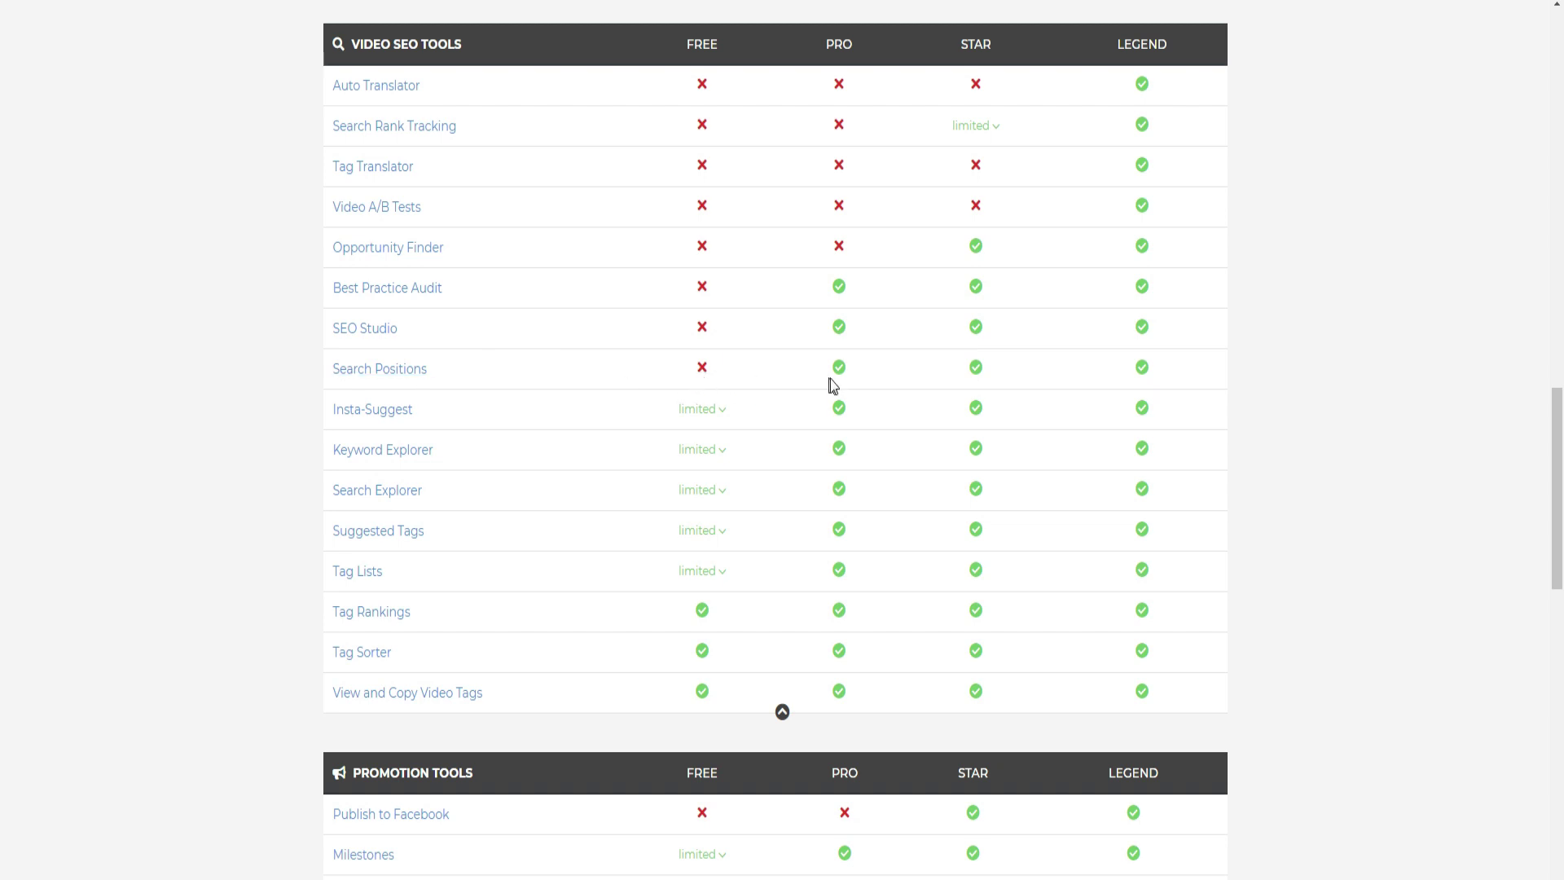
left_click(710, 450)
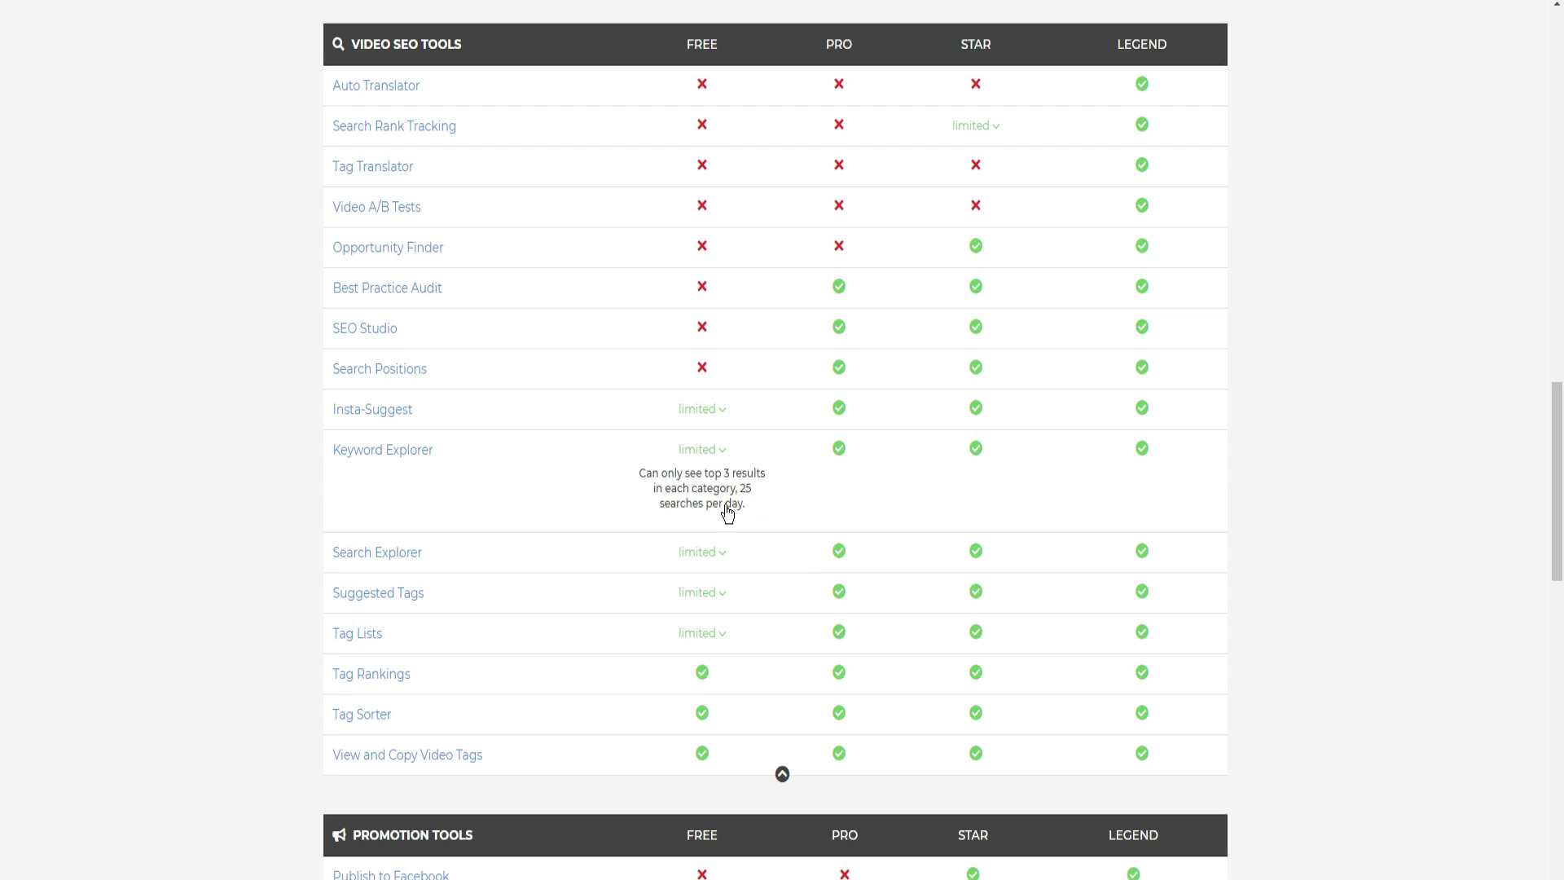
left_click(718, 449)
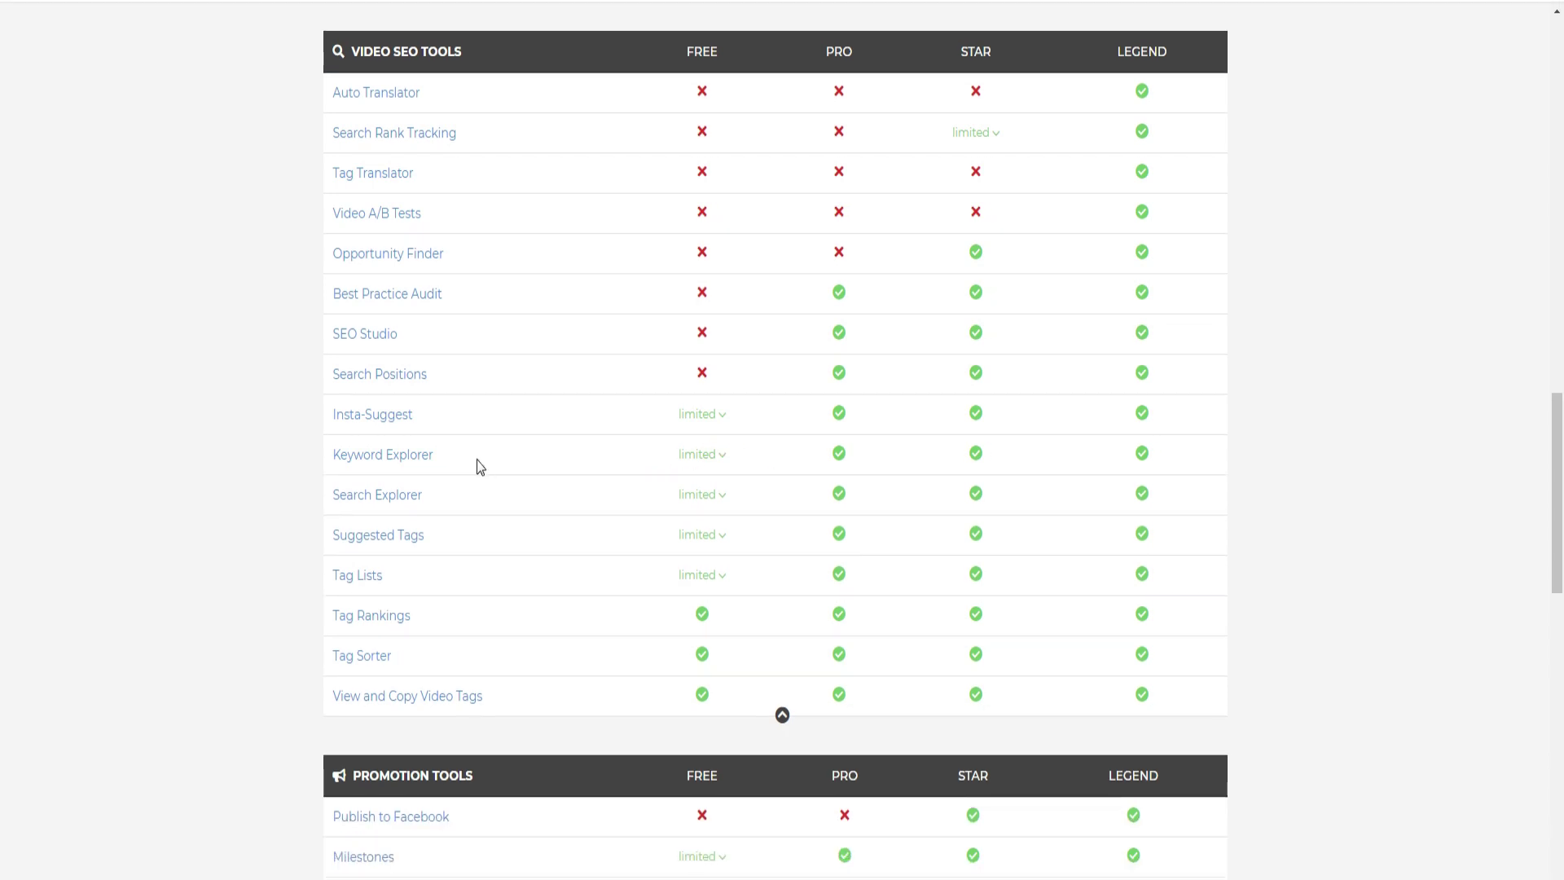
left_click(703, 496)
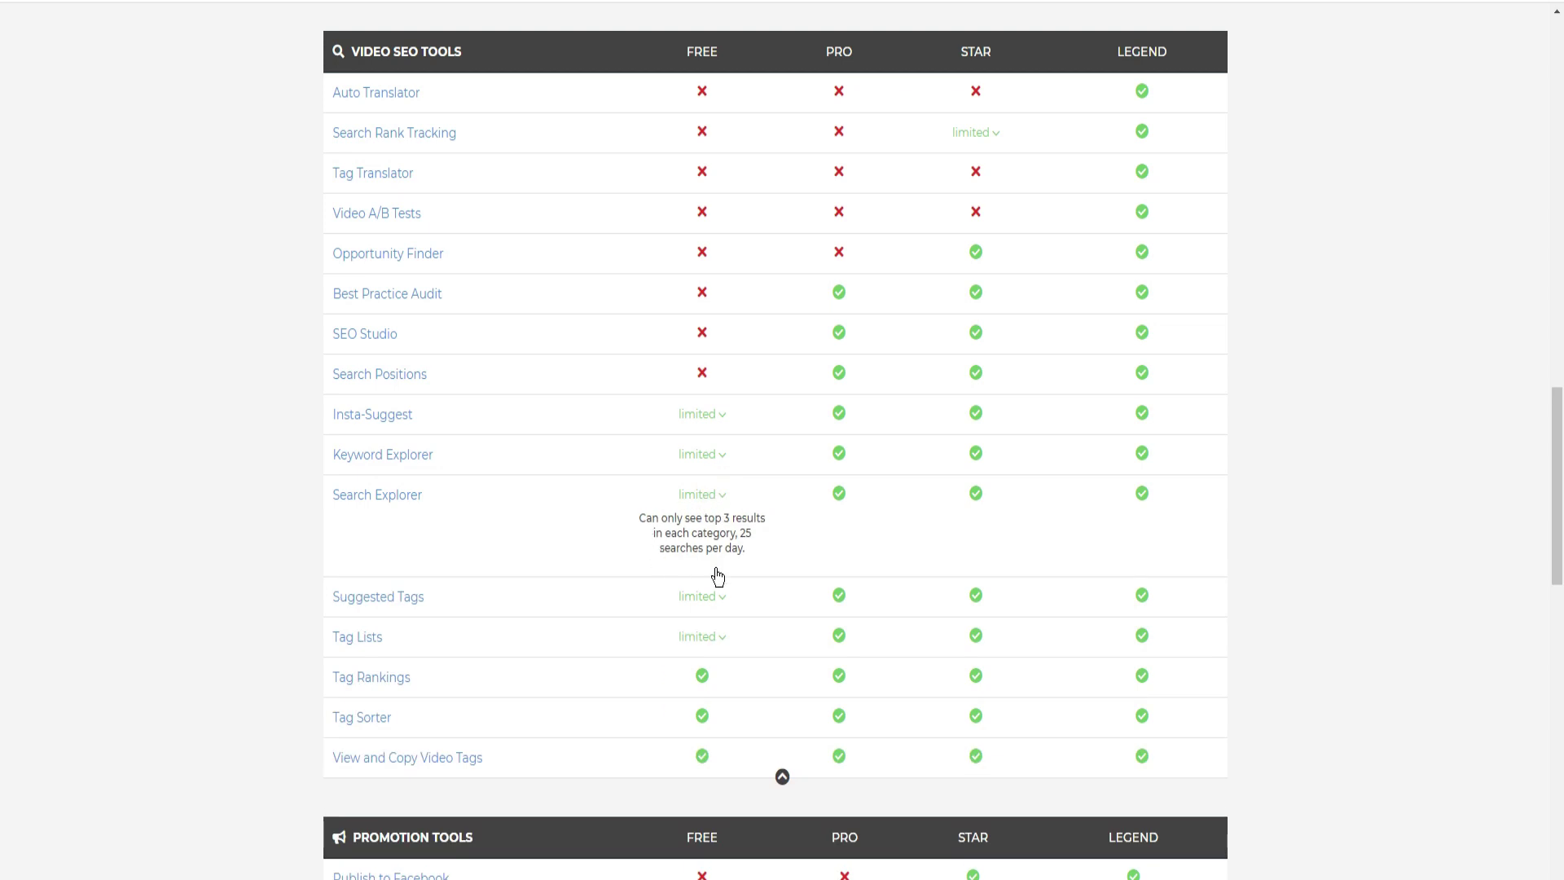
left_click(719, 499)
scroll(716, 509, "down", 1)
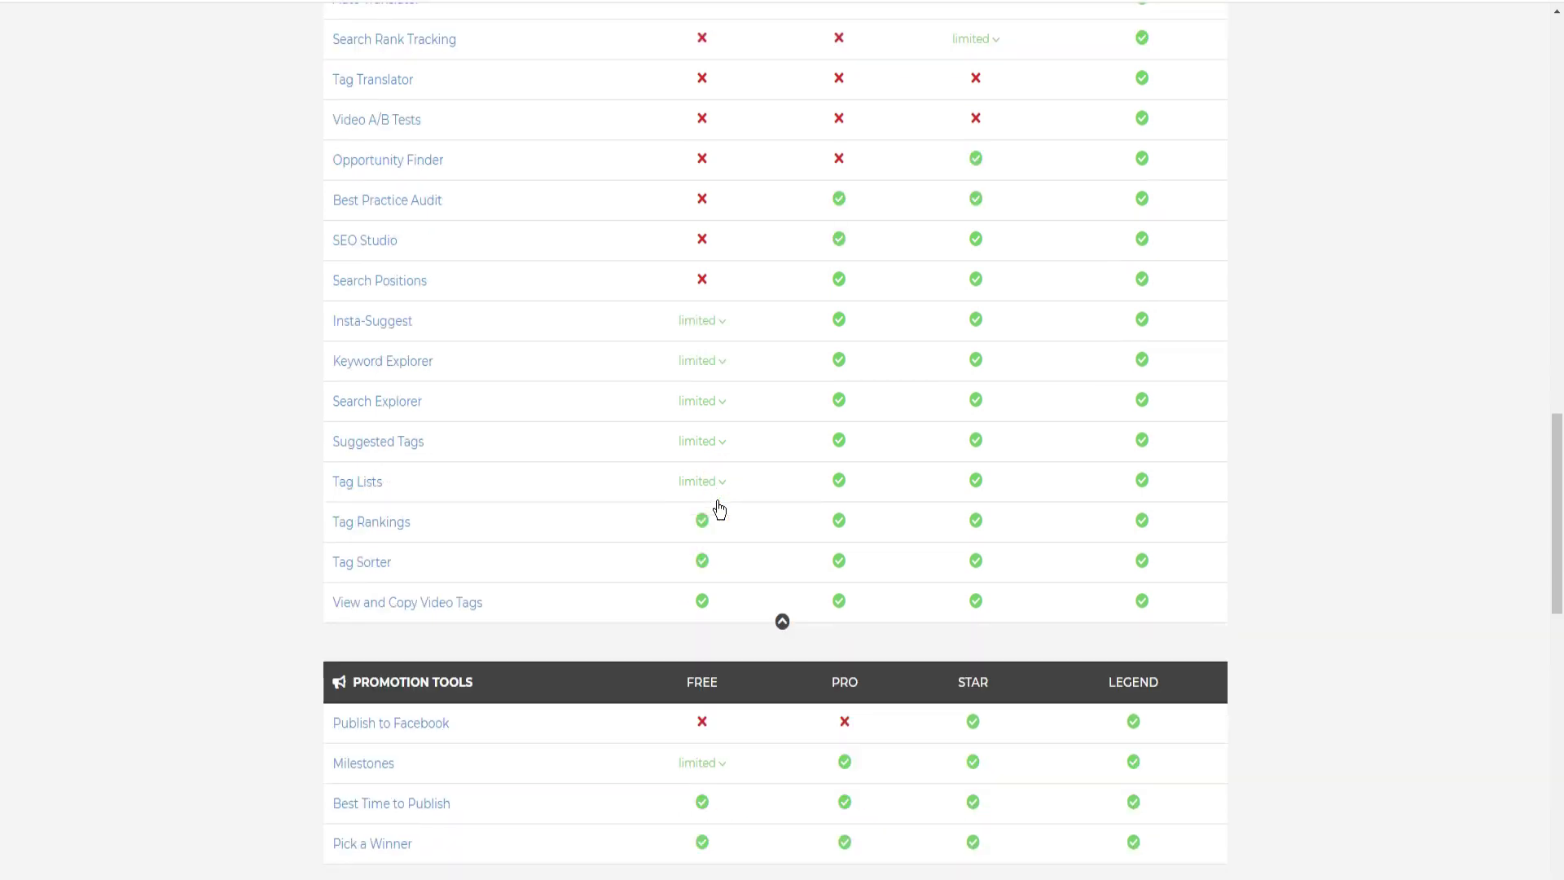
left_click(724, 452)
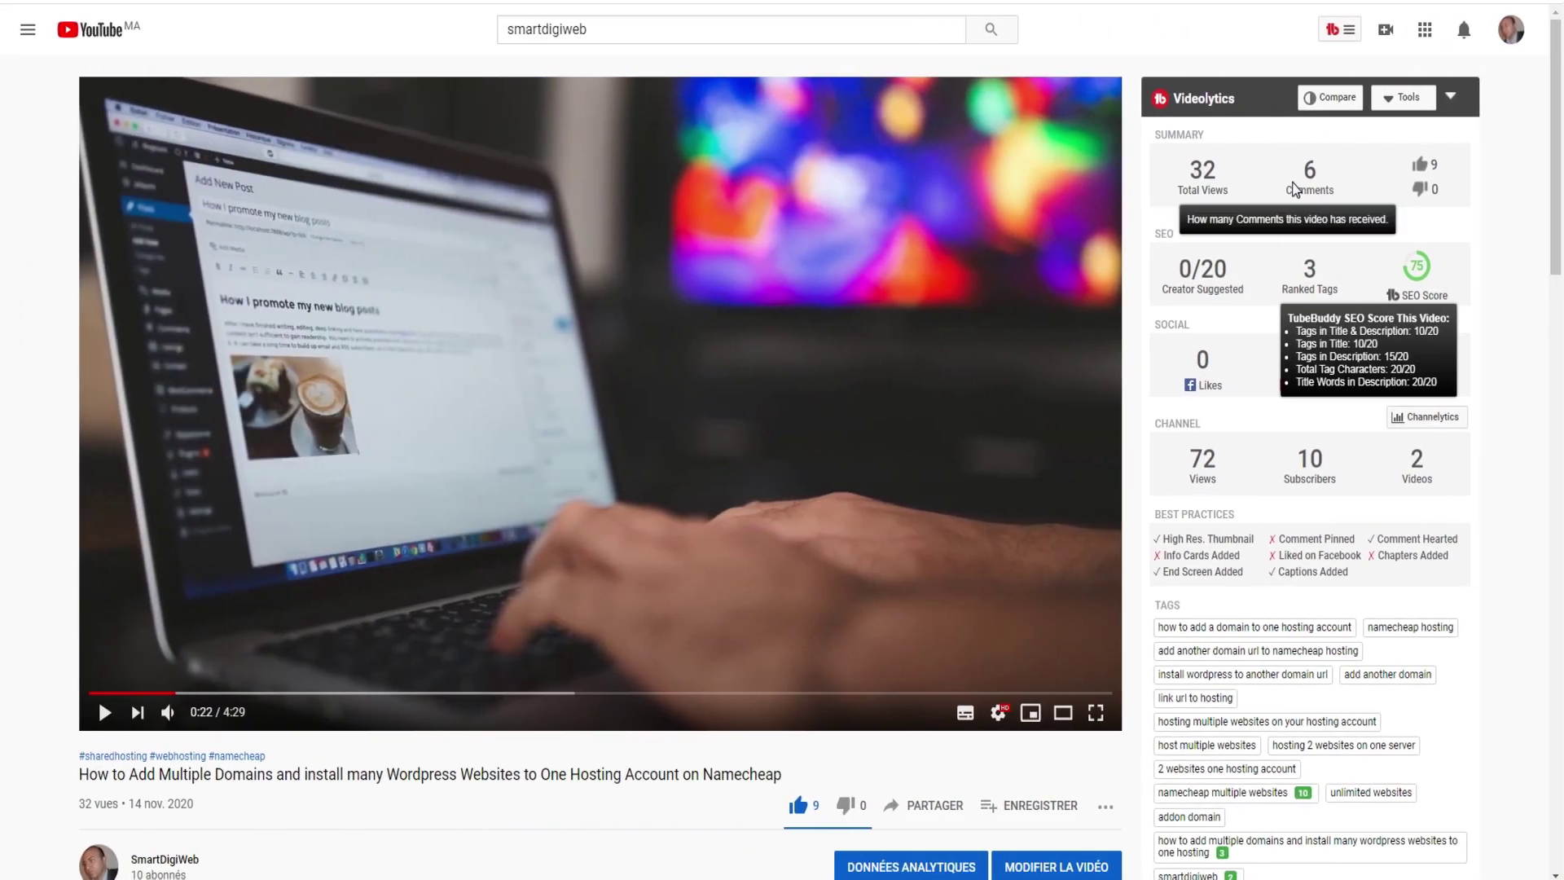
- Go from the TubeBuddy menu's Starter license line to the Upgrade License page
left_click(1341, 31)
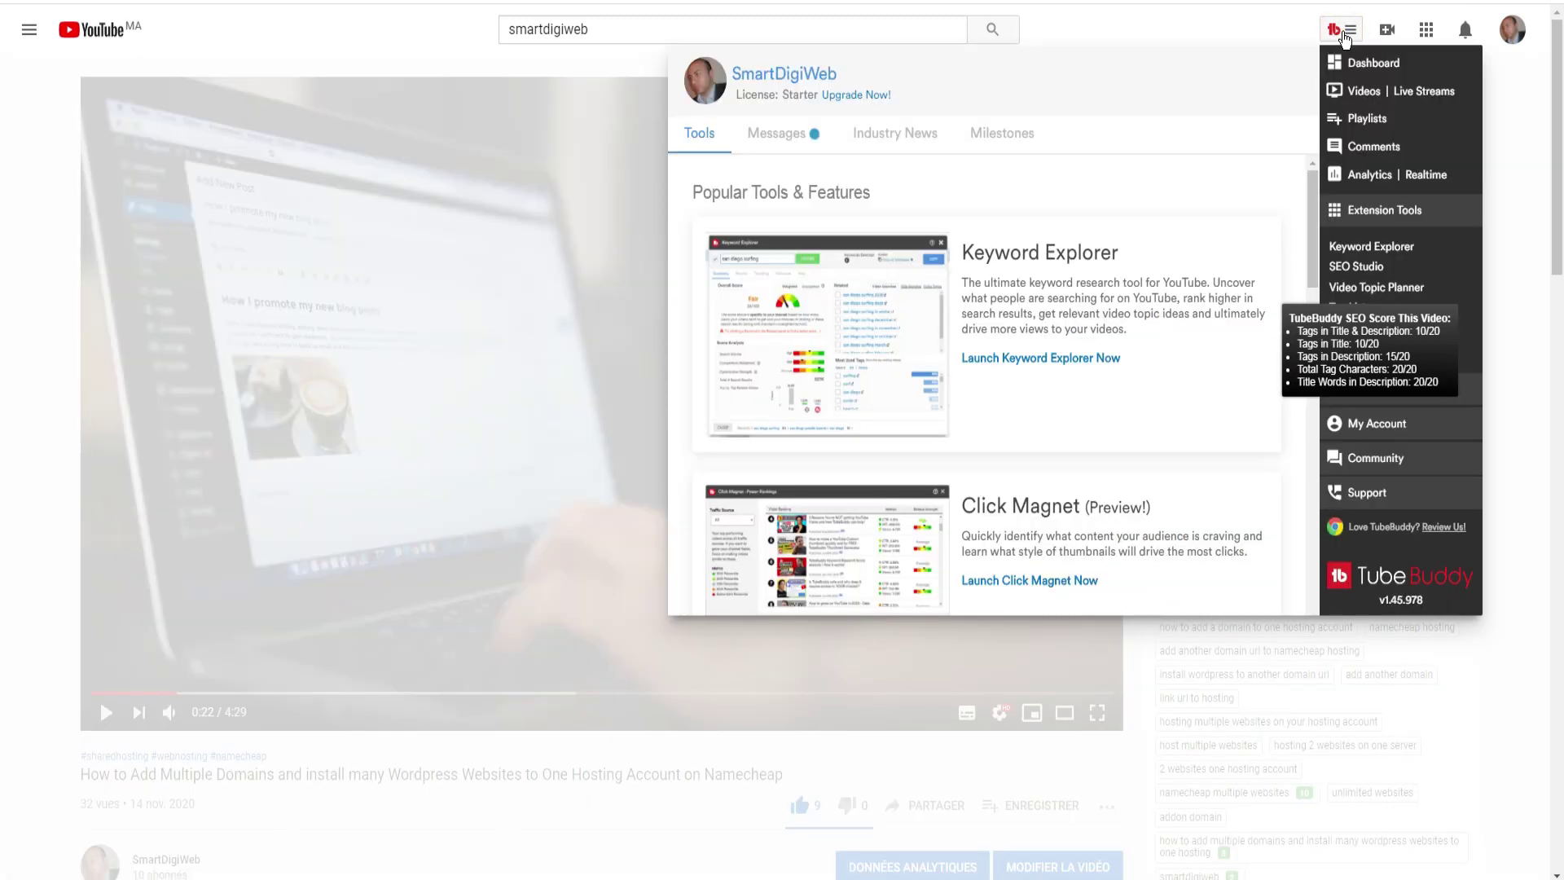
left_click(836, 97)
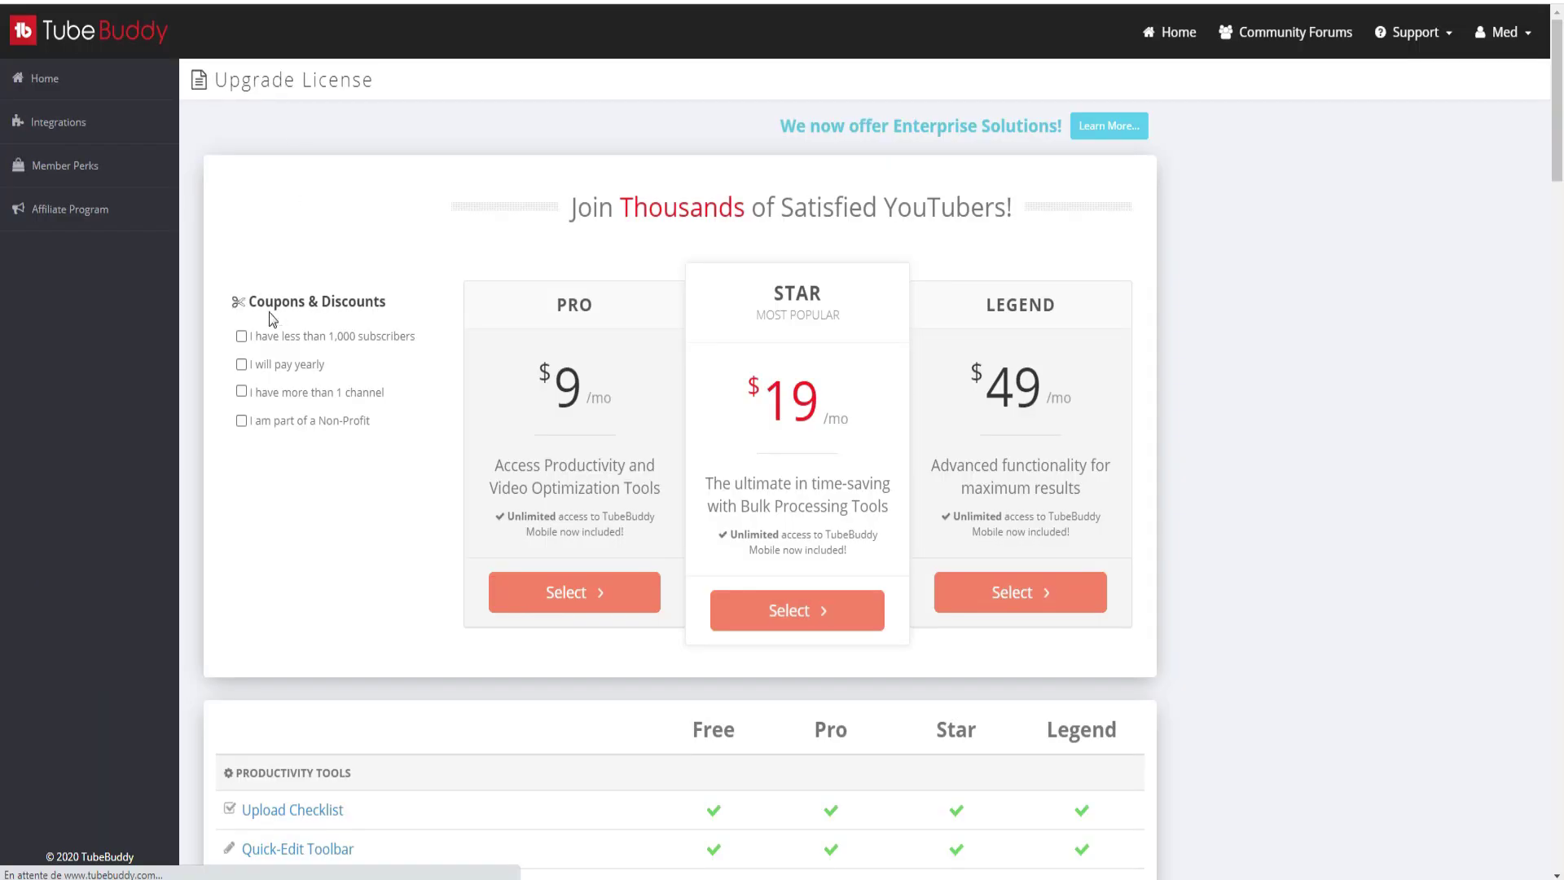
- Claim the under-1,000-subscribers discount and select the Pro plan at $4.50/mo
left_click(241, 335)
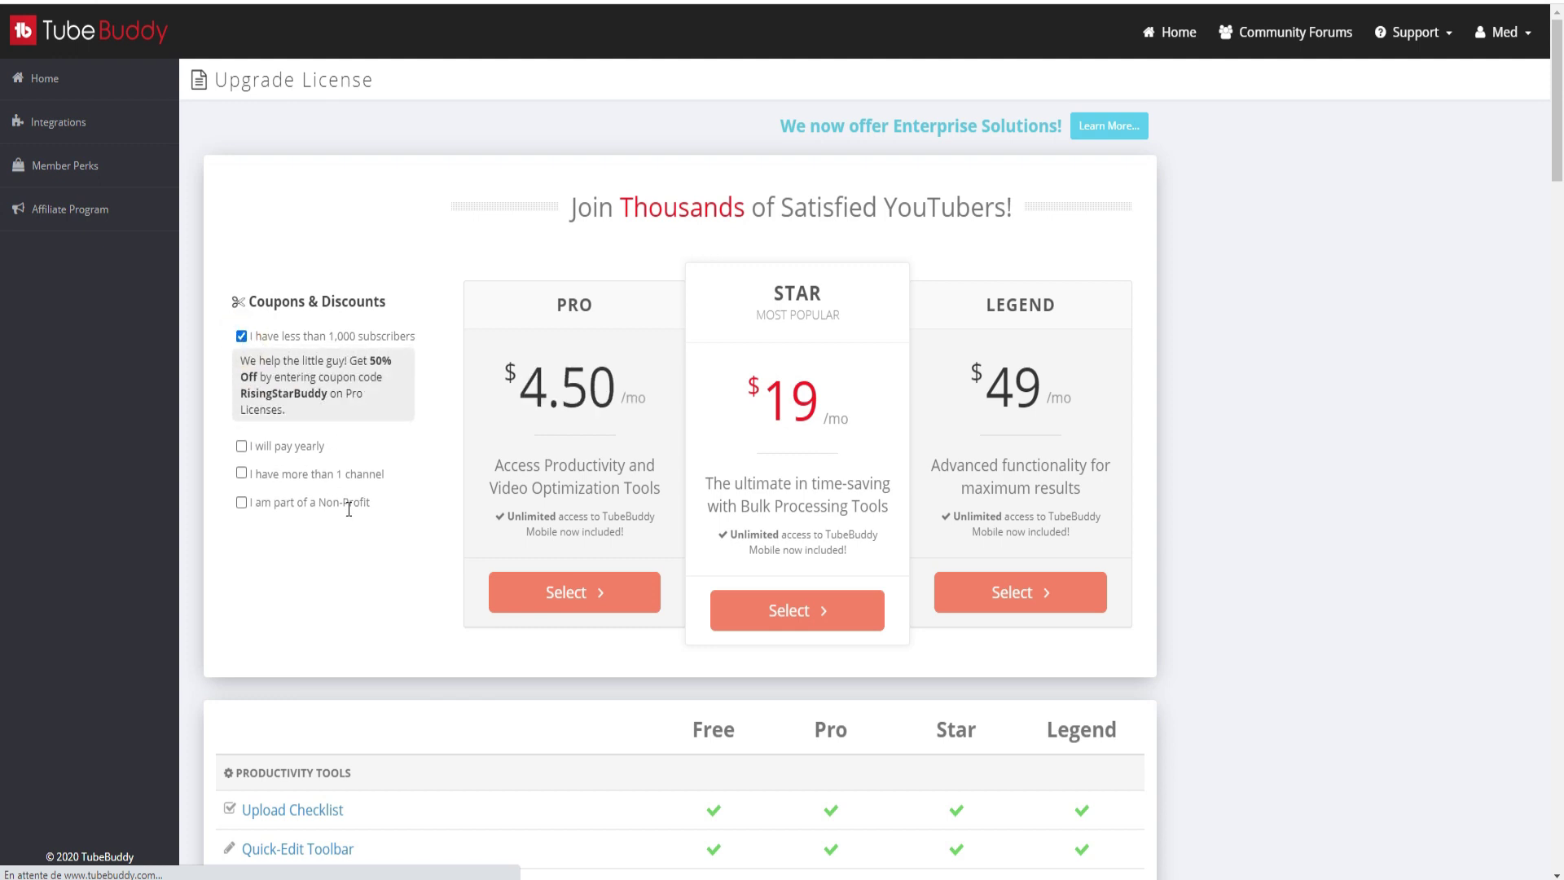
left_click(561, 595)
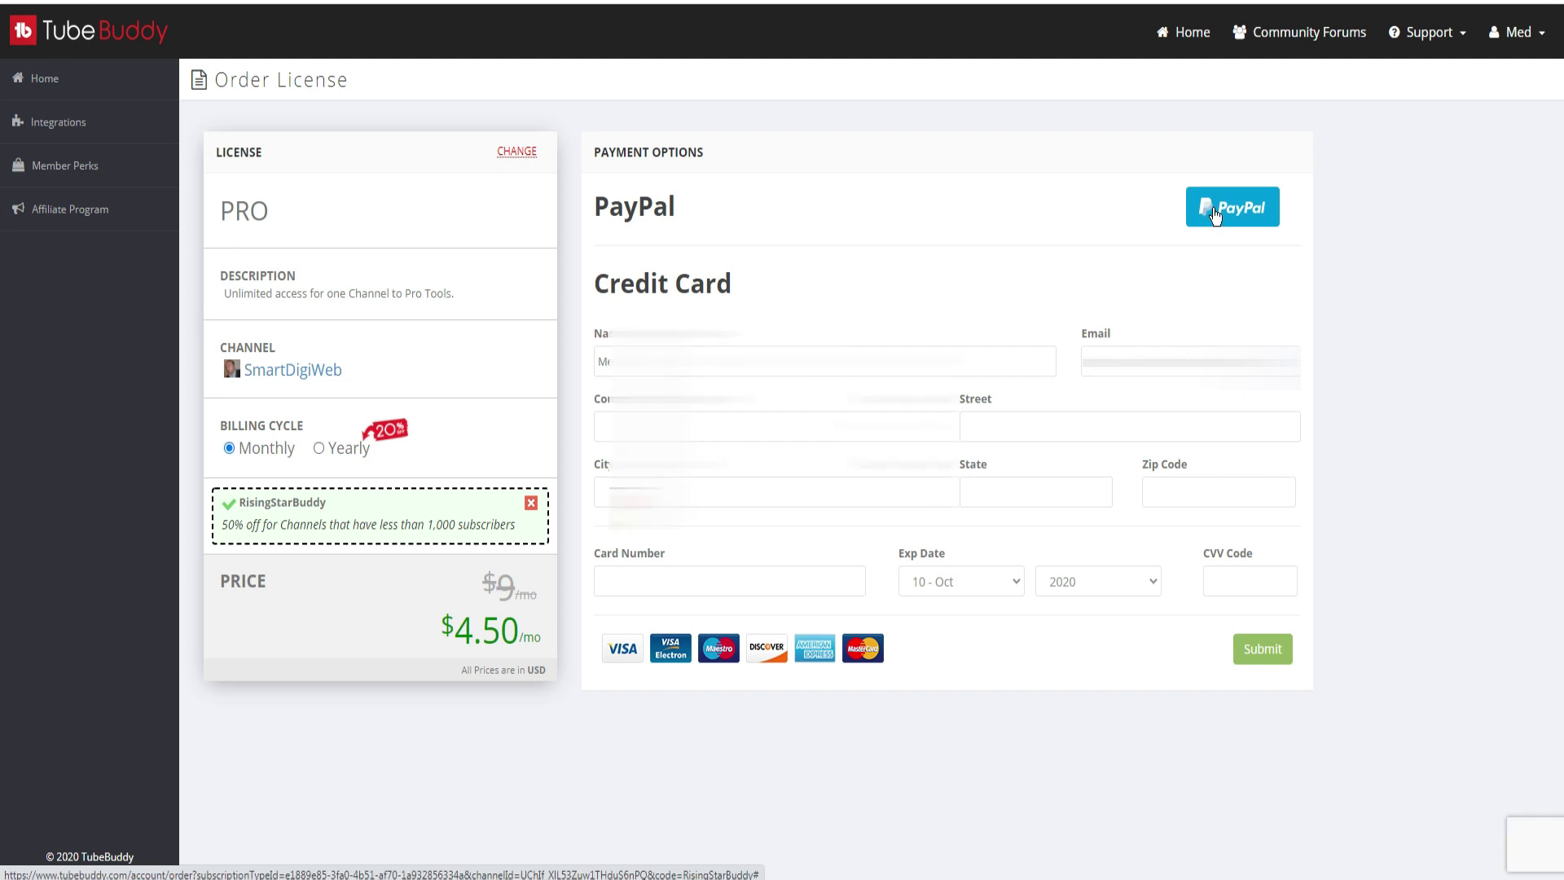
- Pay for the discounted TubeBuddy Pro license with PayPal and confirm the payment
left_click(1213, 210)
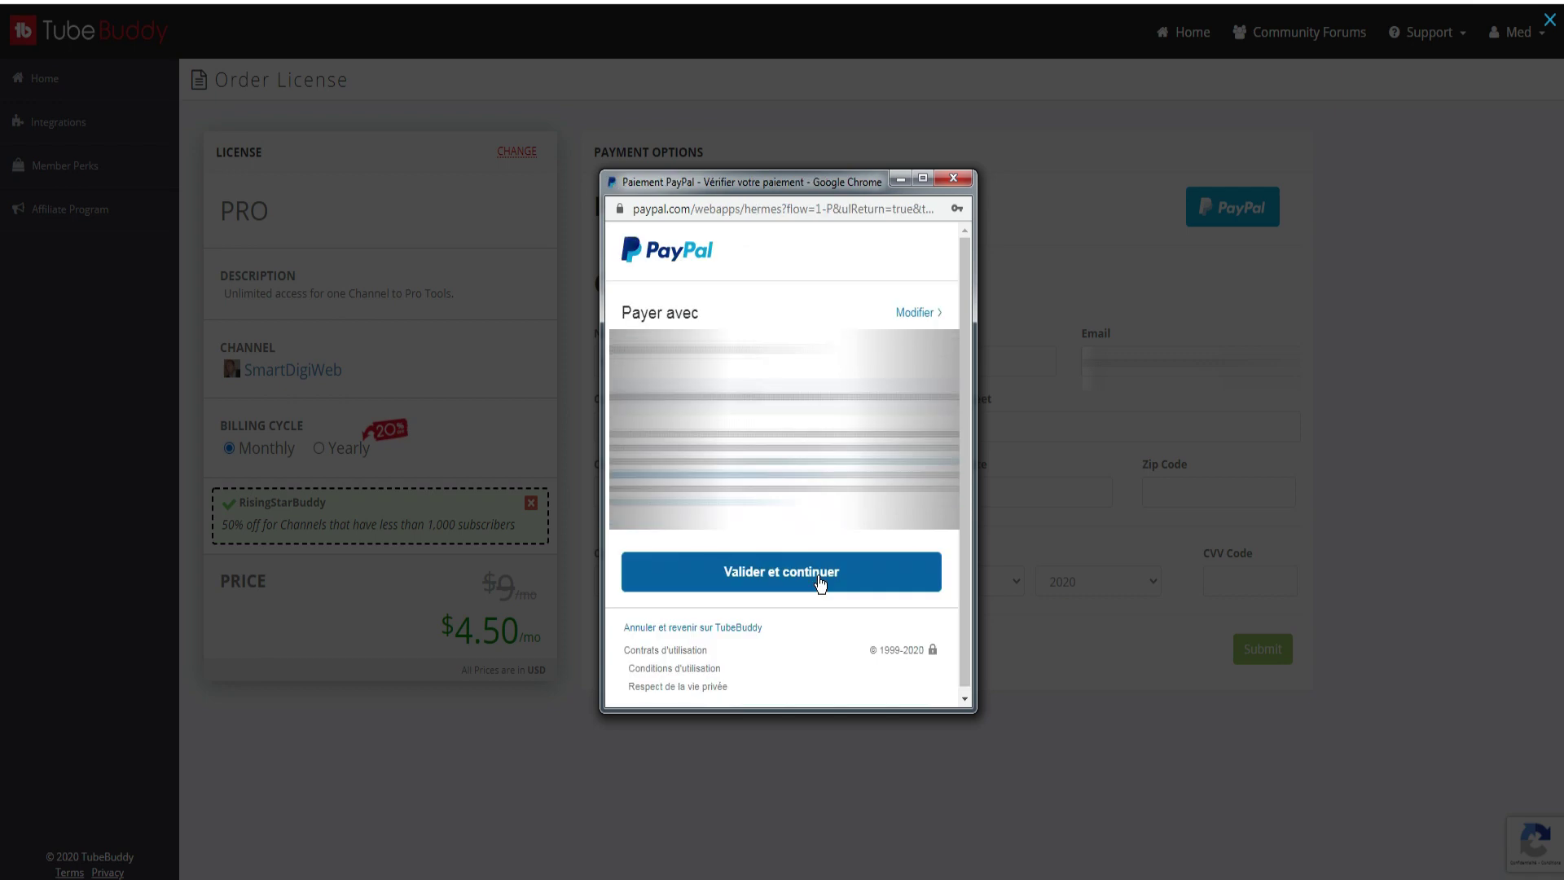
left_click(818, 580)
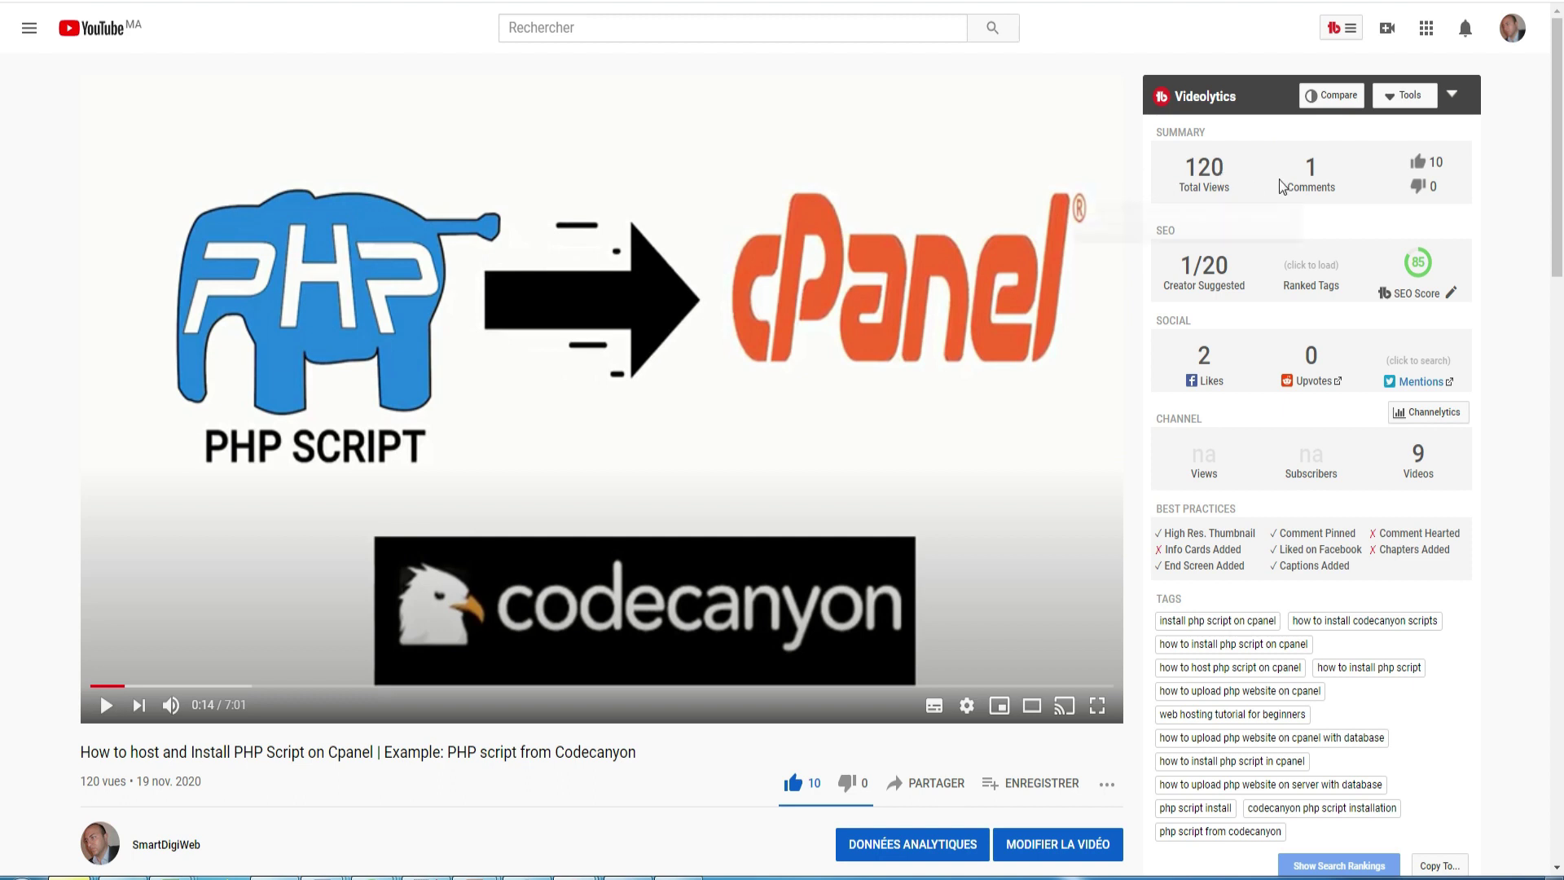
mouse_move(1473, 287)
scroll(1189, 564, "down", 2)
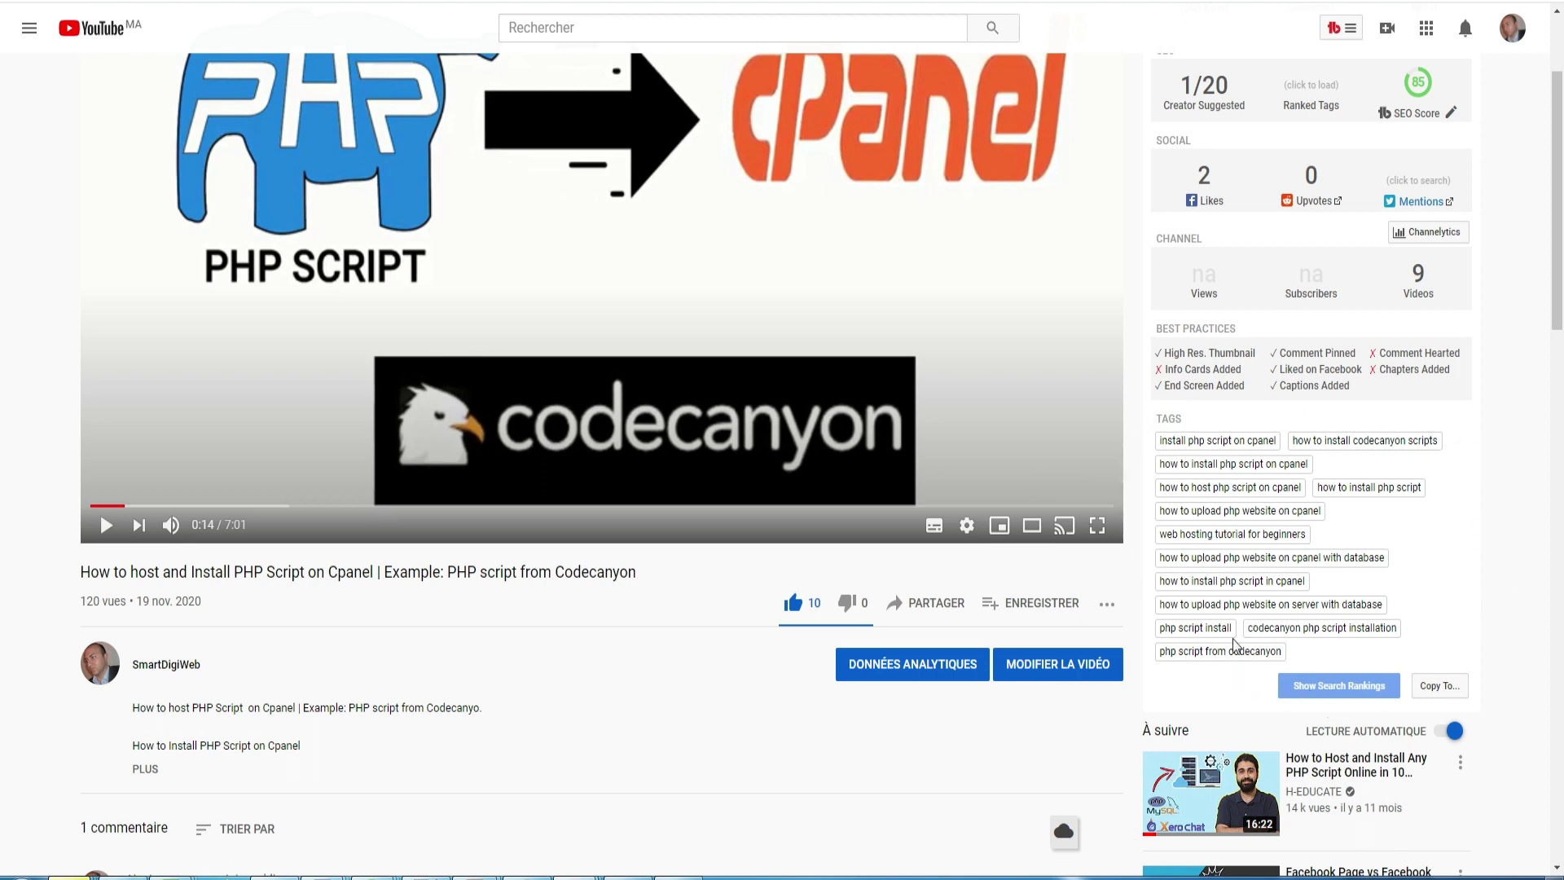
scroll(1233, 640, "down", 1)
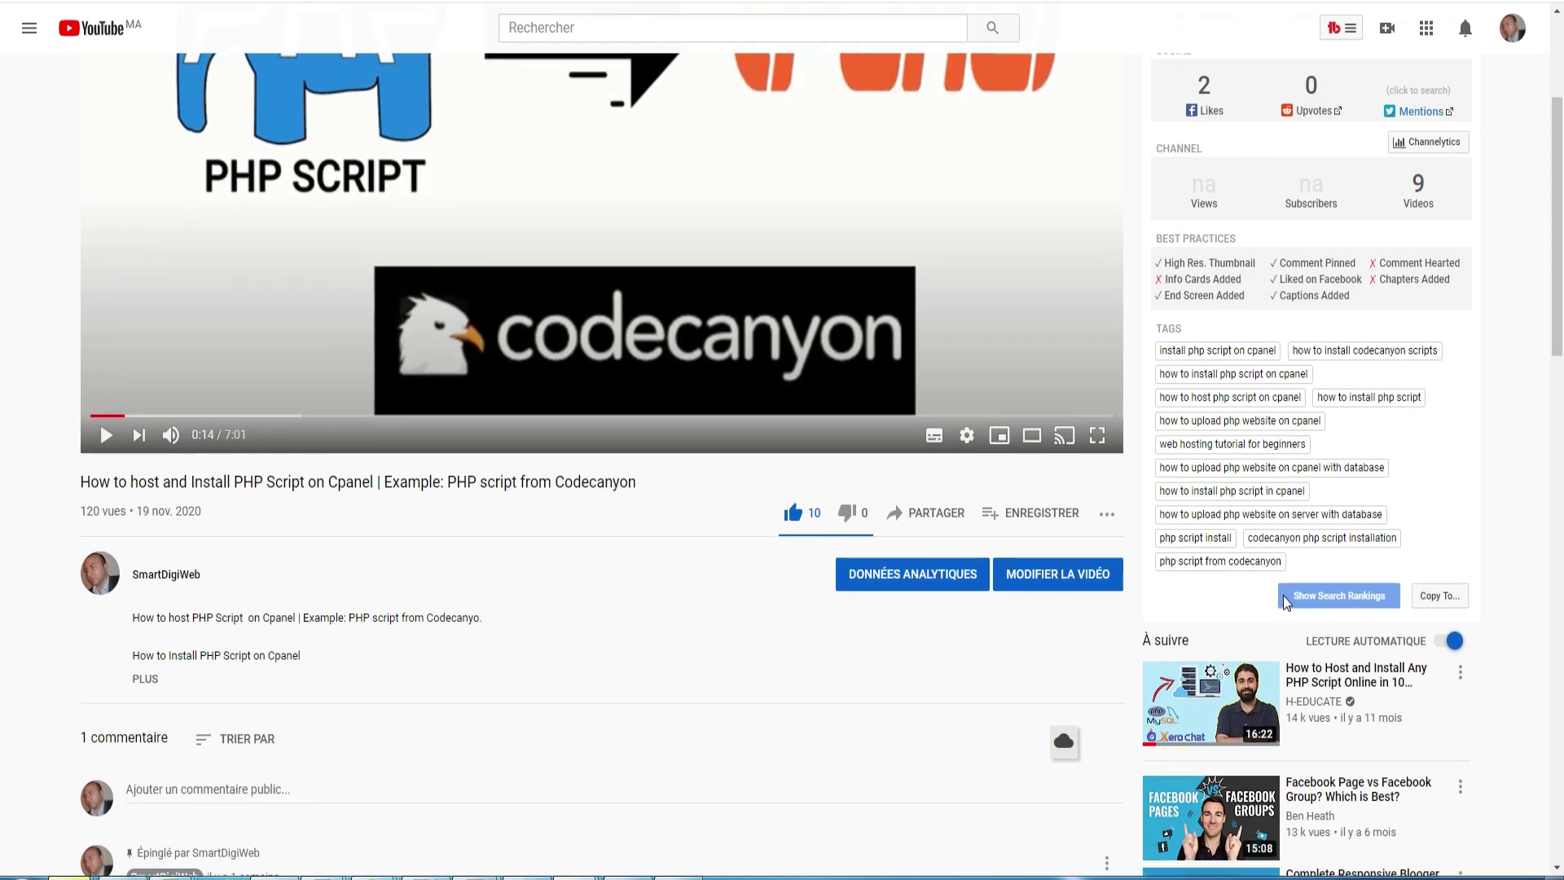
- Show the tags' search rankings, copy all tags to the clipboard, then launch Keyword Explorer
left_click(1334, 600)
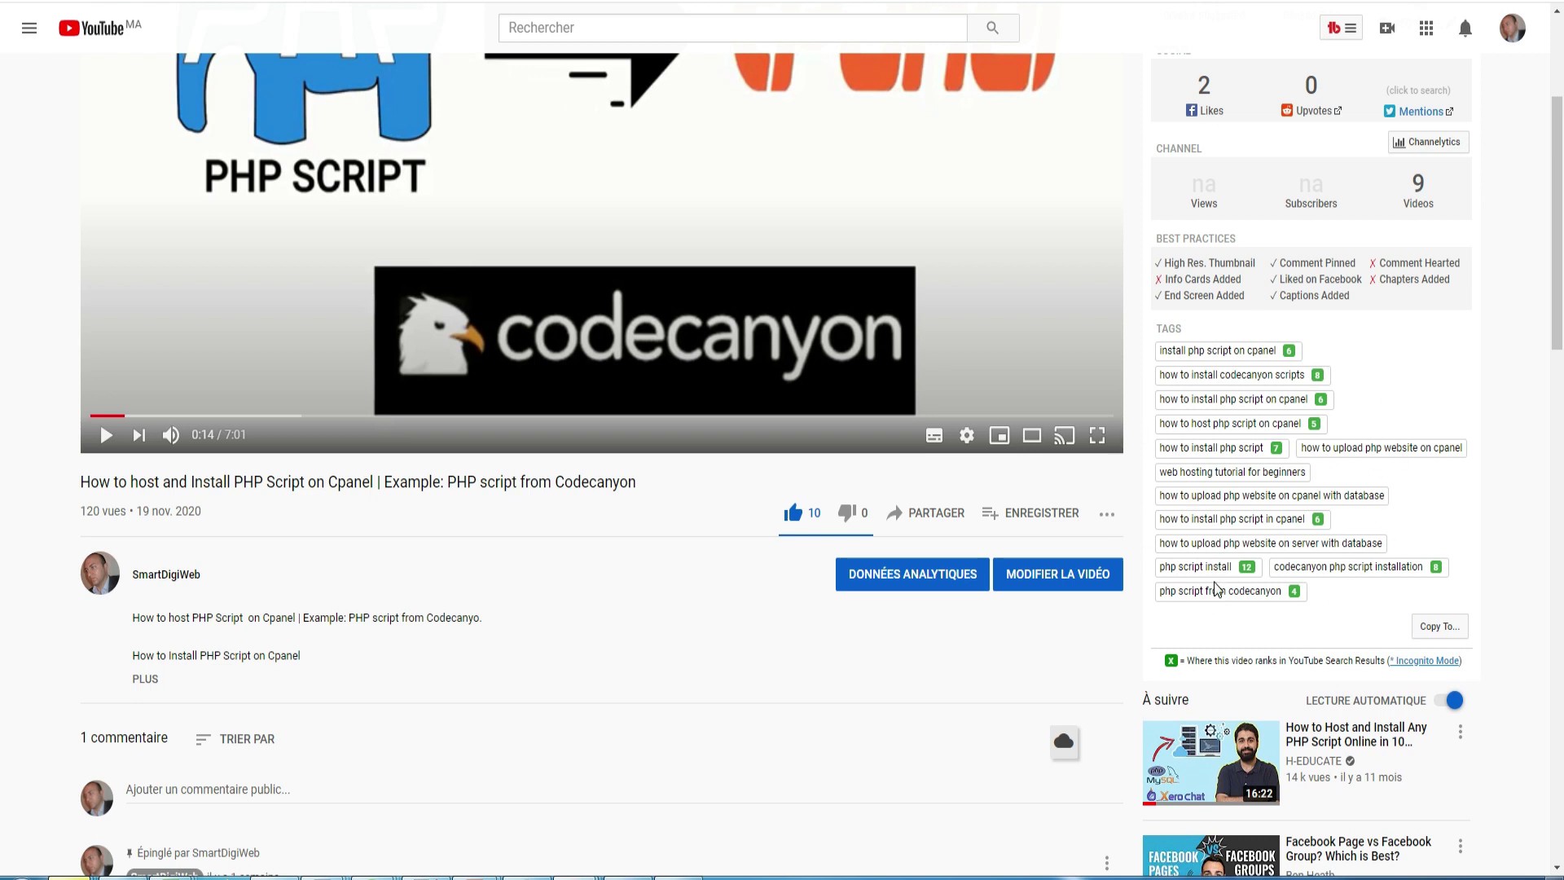
left_click(1440, 629)
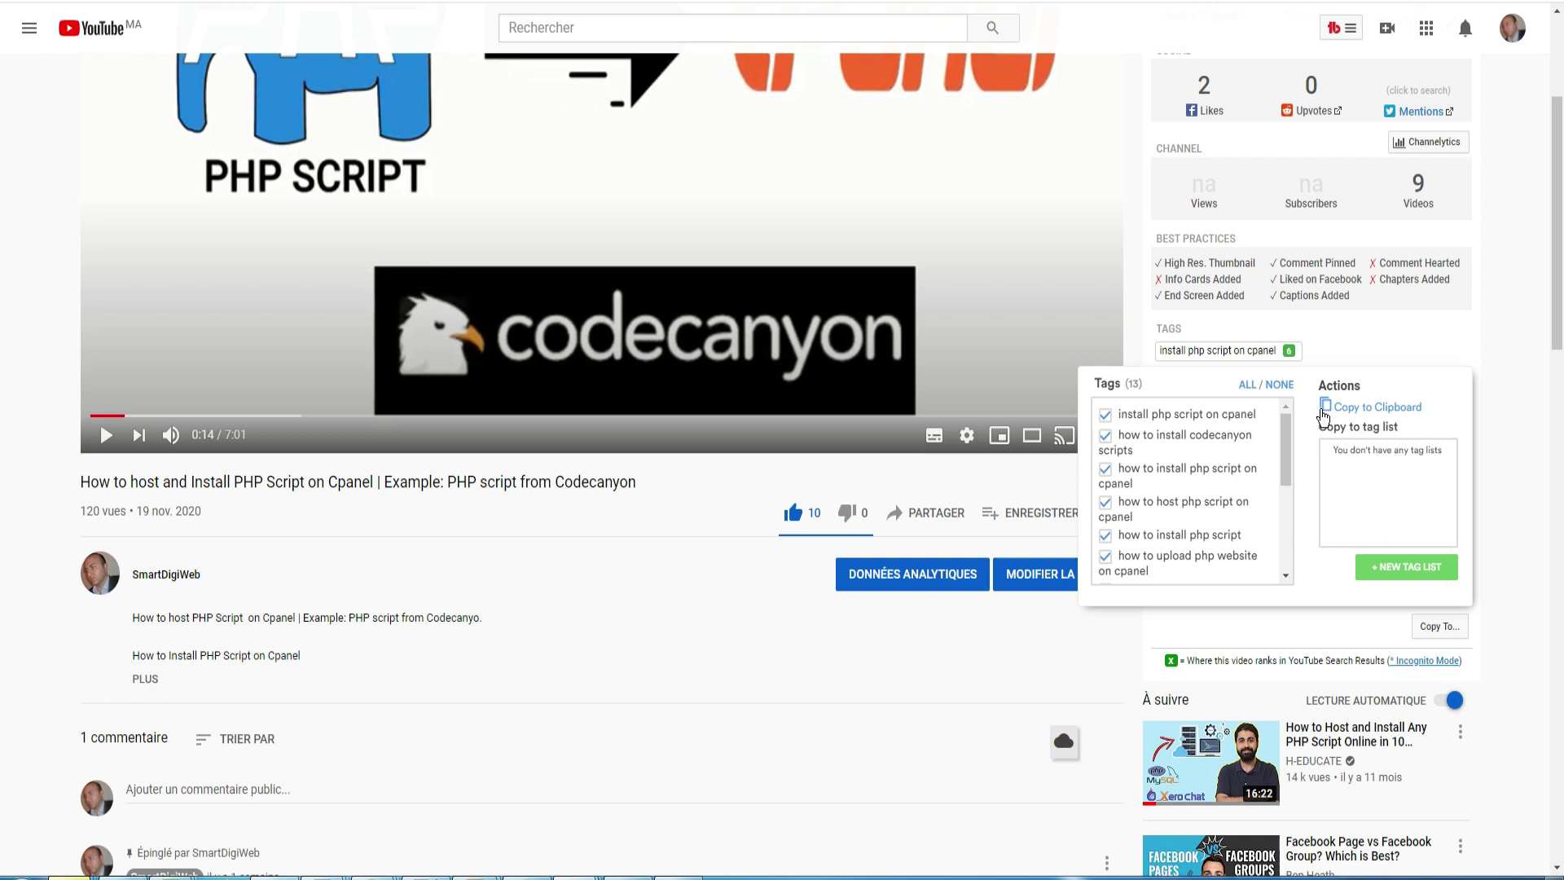
left_click(1366, 411)
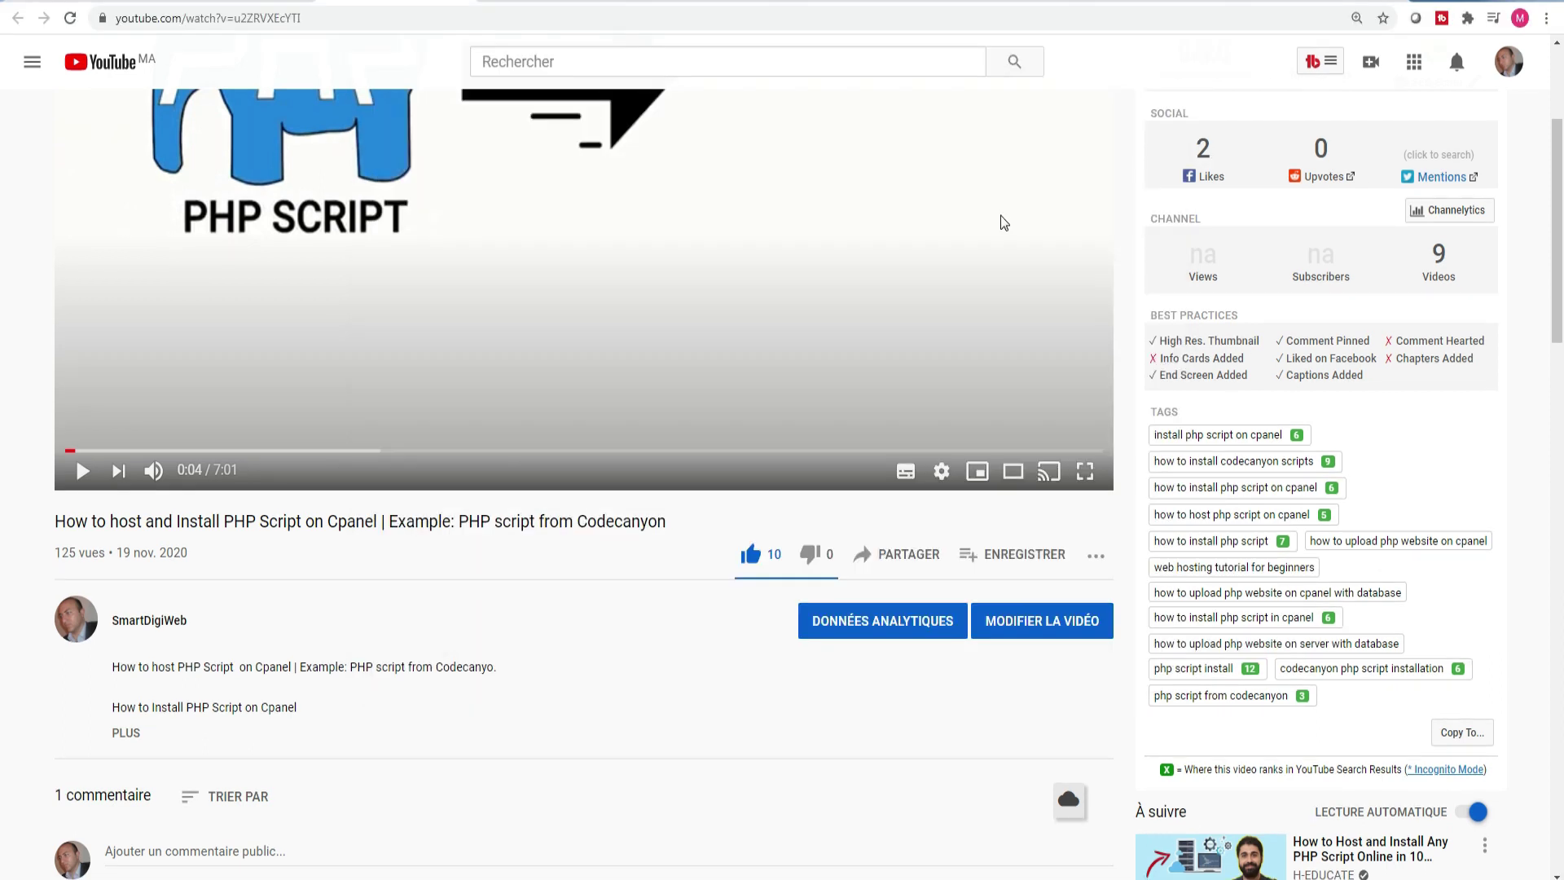
left_click(1321, 65)
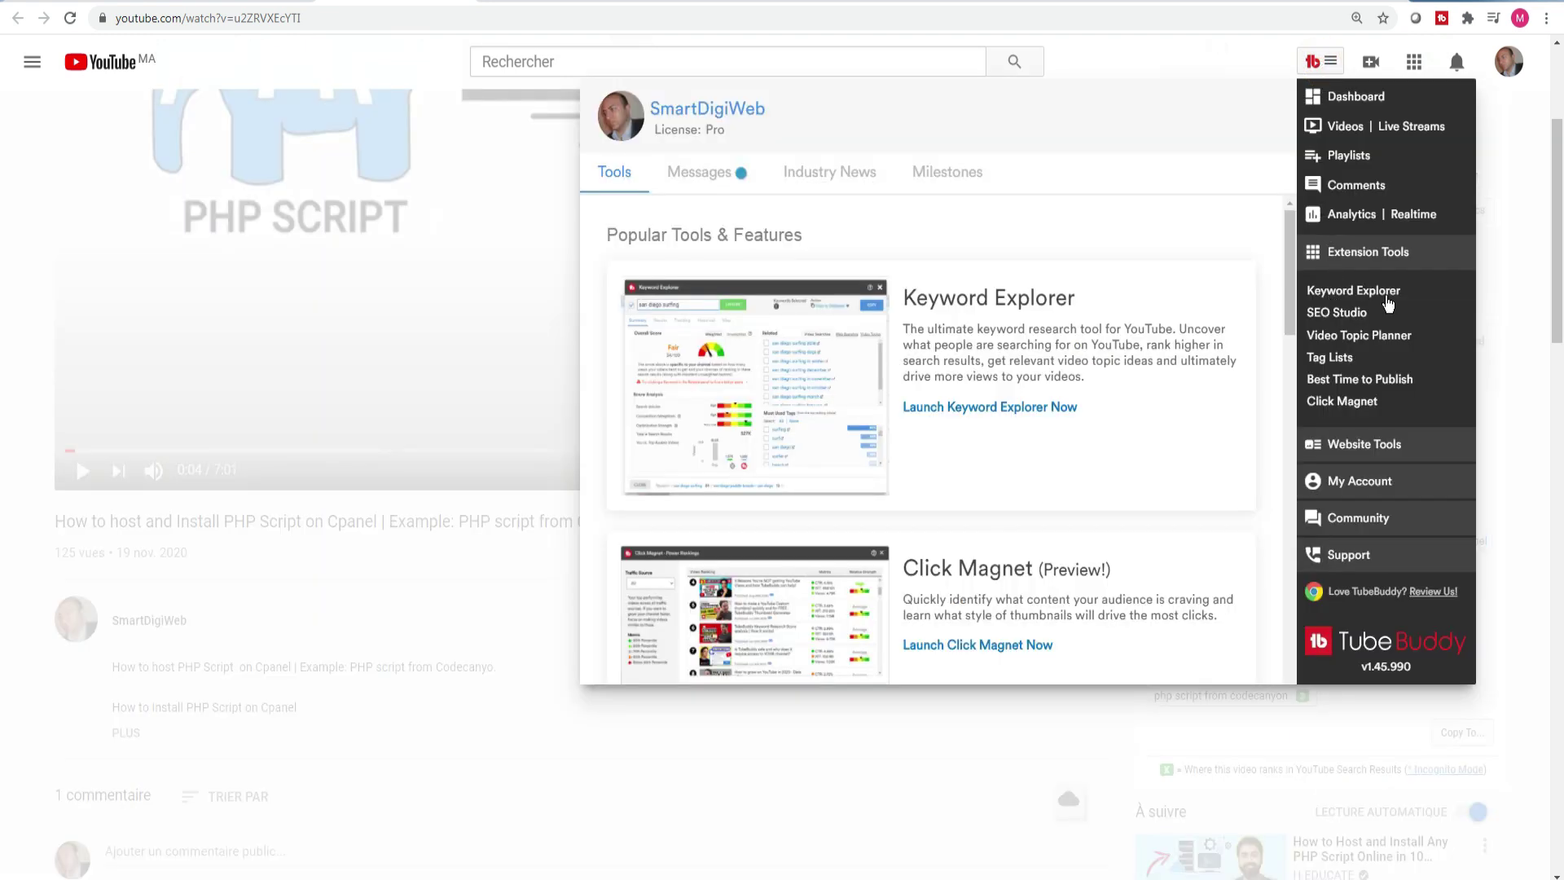
left_click(1346, 293)
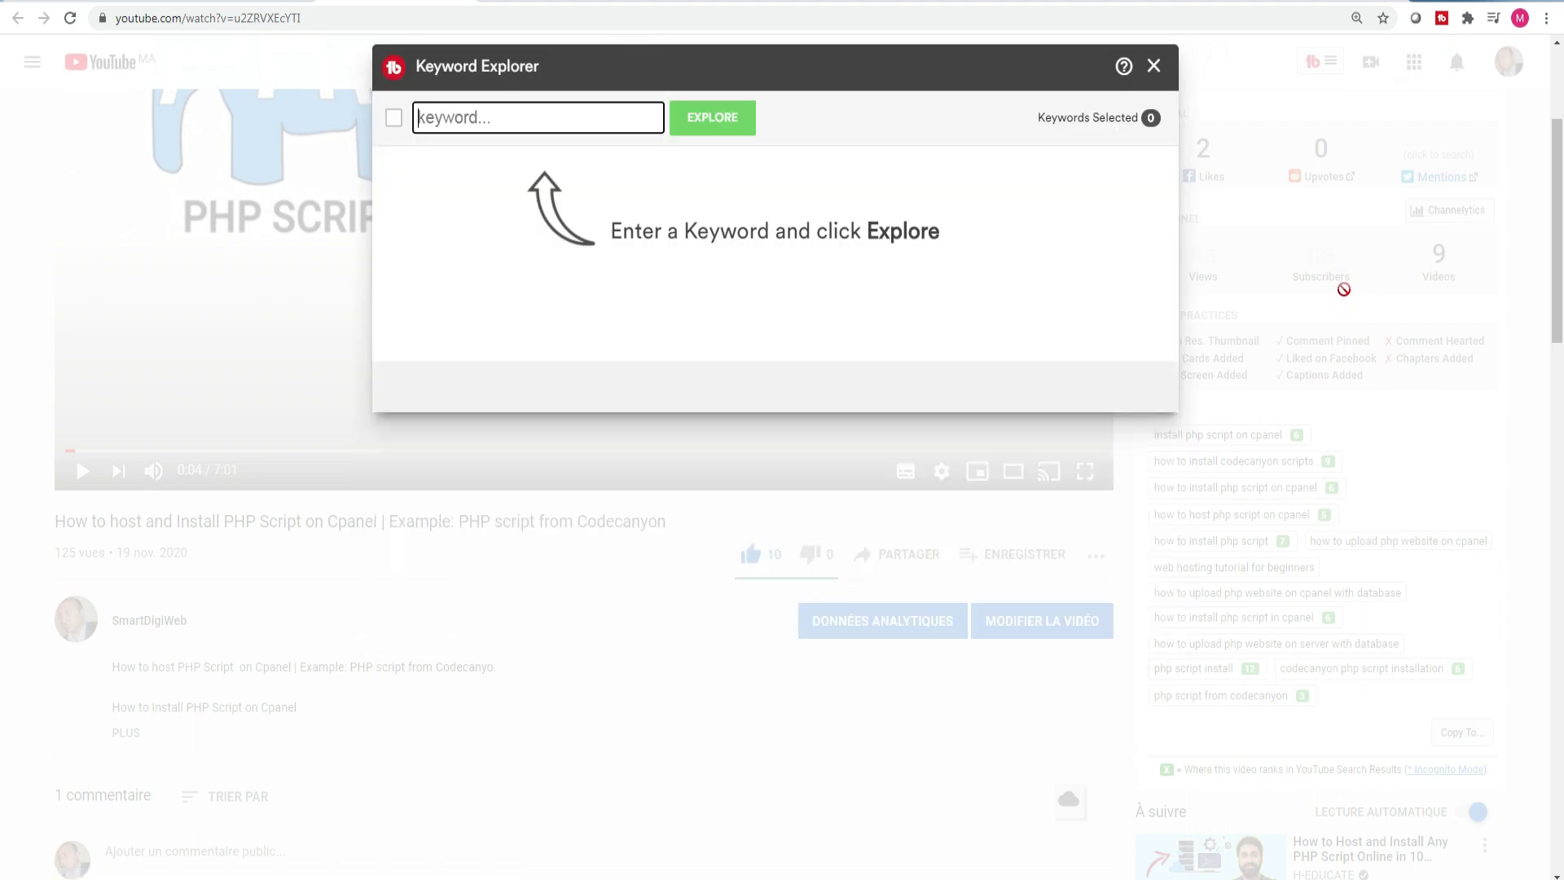
- Paste and explore the keyword 'how to search keywords in tubebuddy'
left_click(553, 117)
key("ctrl+v")
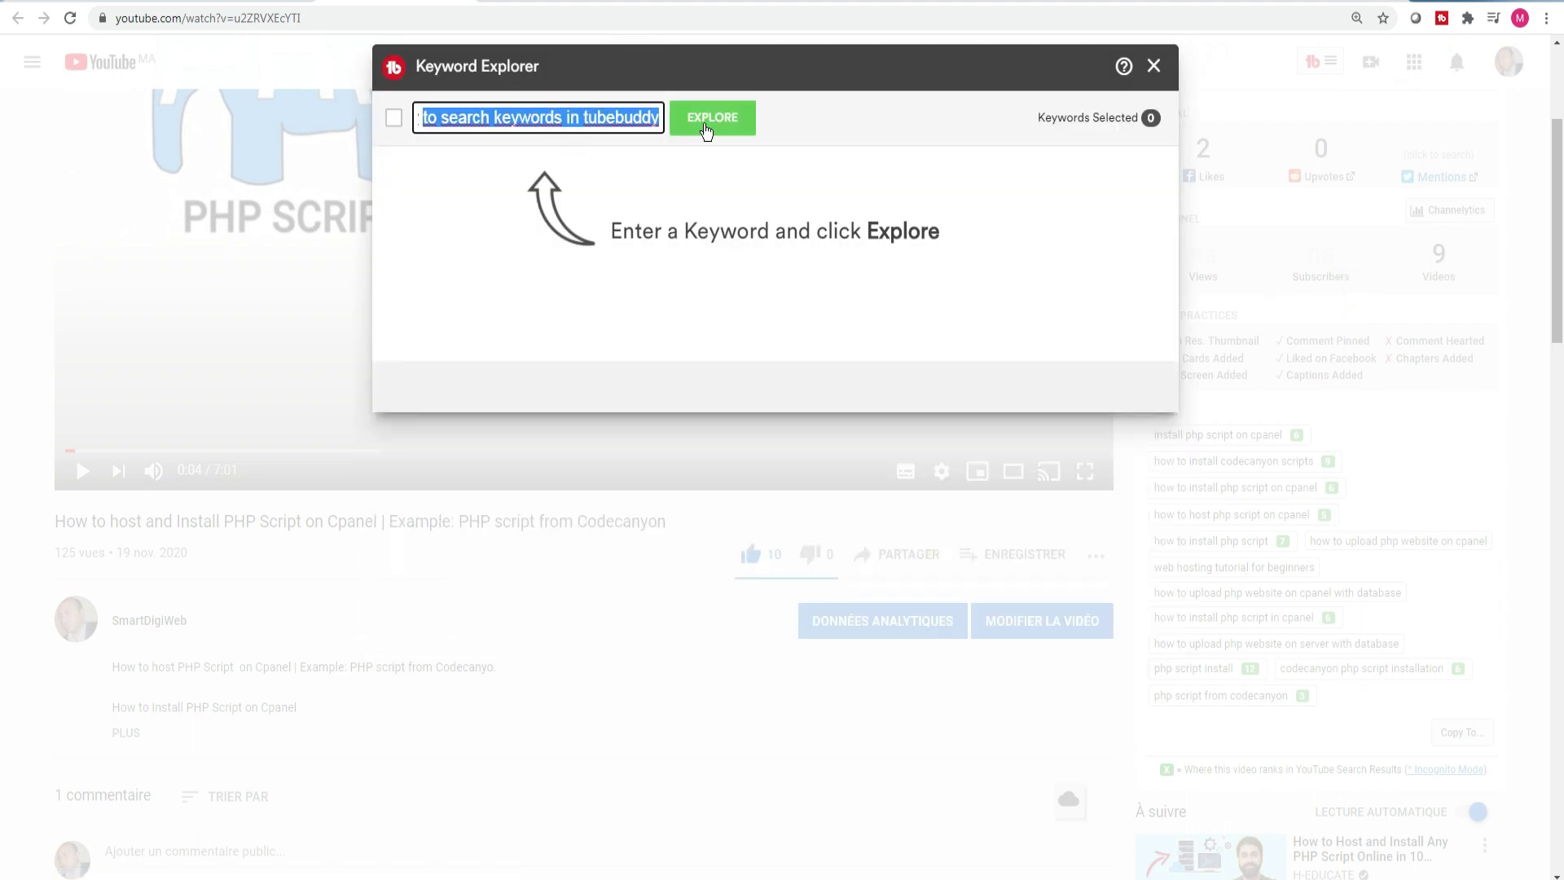
left_click(706, 127)
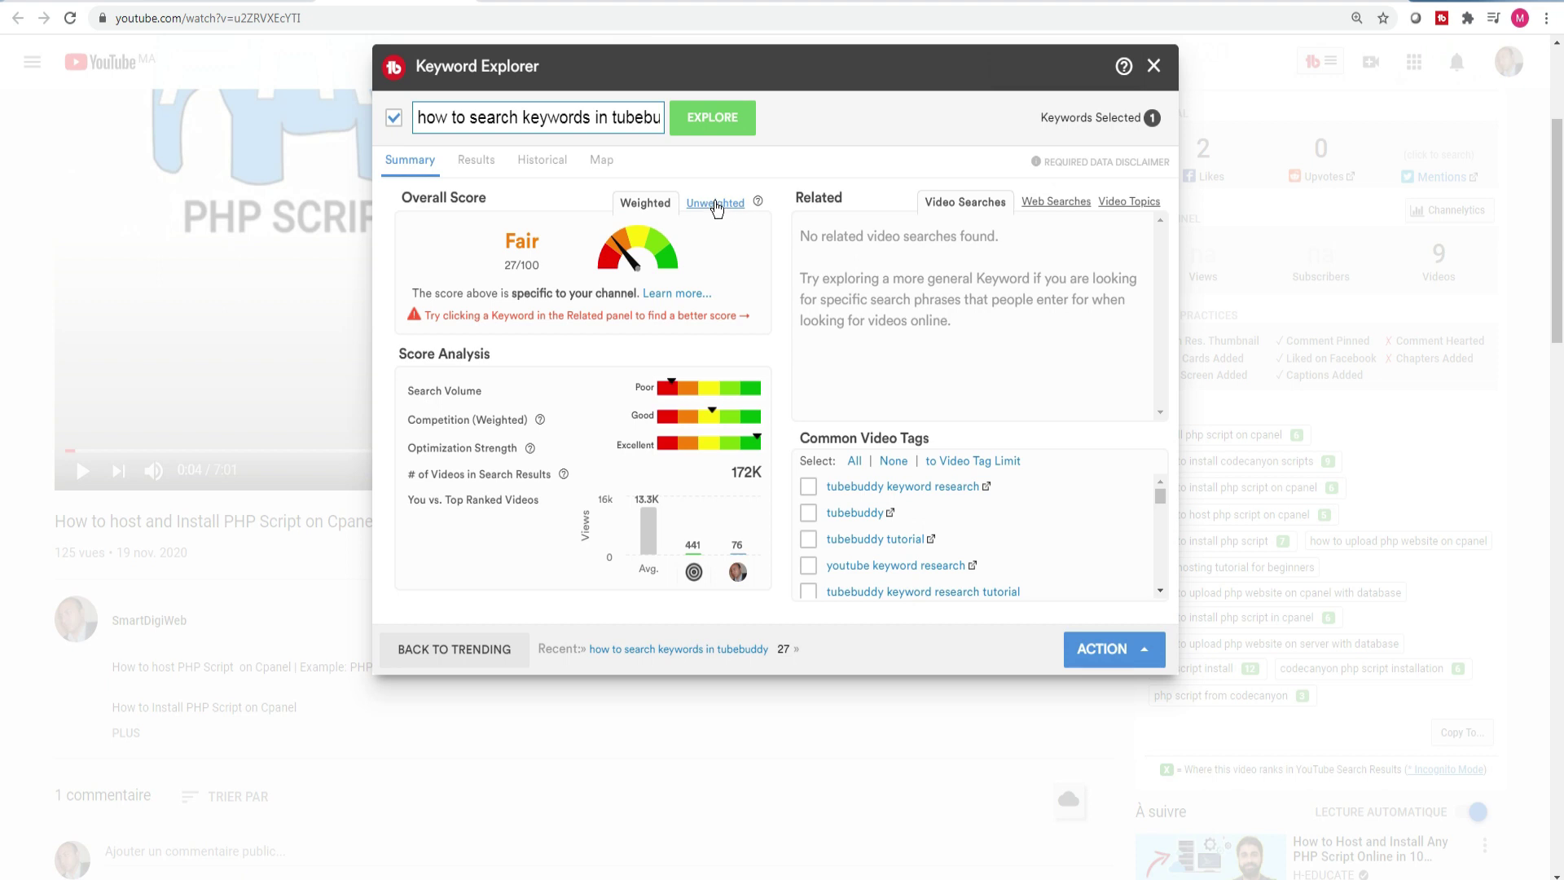
- Compare its unweighted Good 46/100 with weighted Fair 27/100 and highlight the channel-specific note
left_click(716, 209)
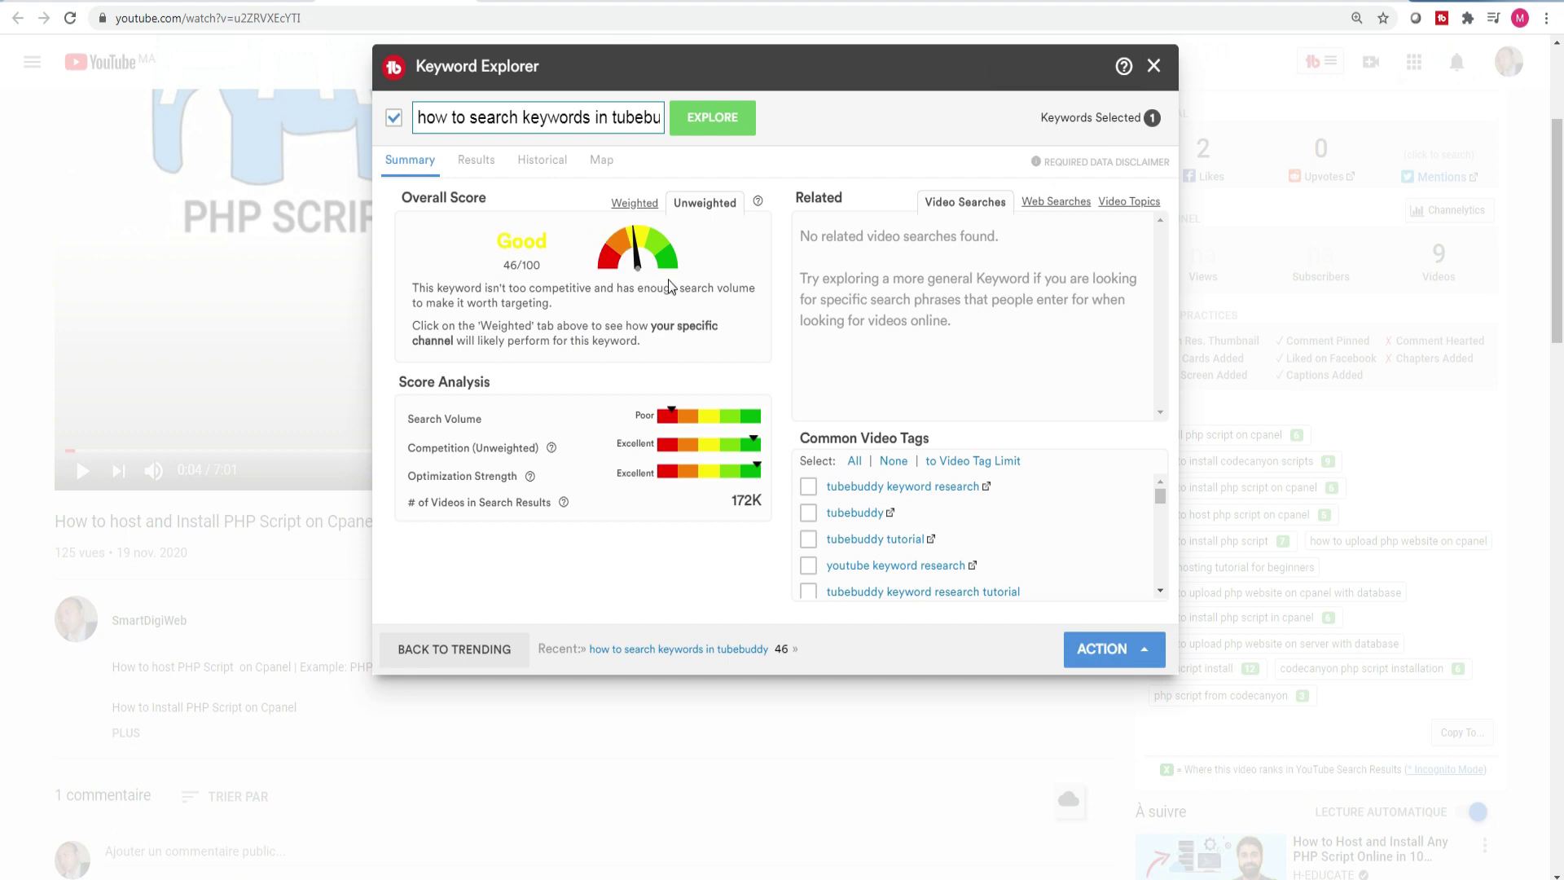
left_click(637, 210)
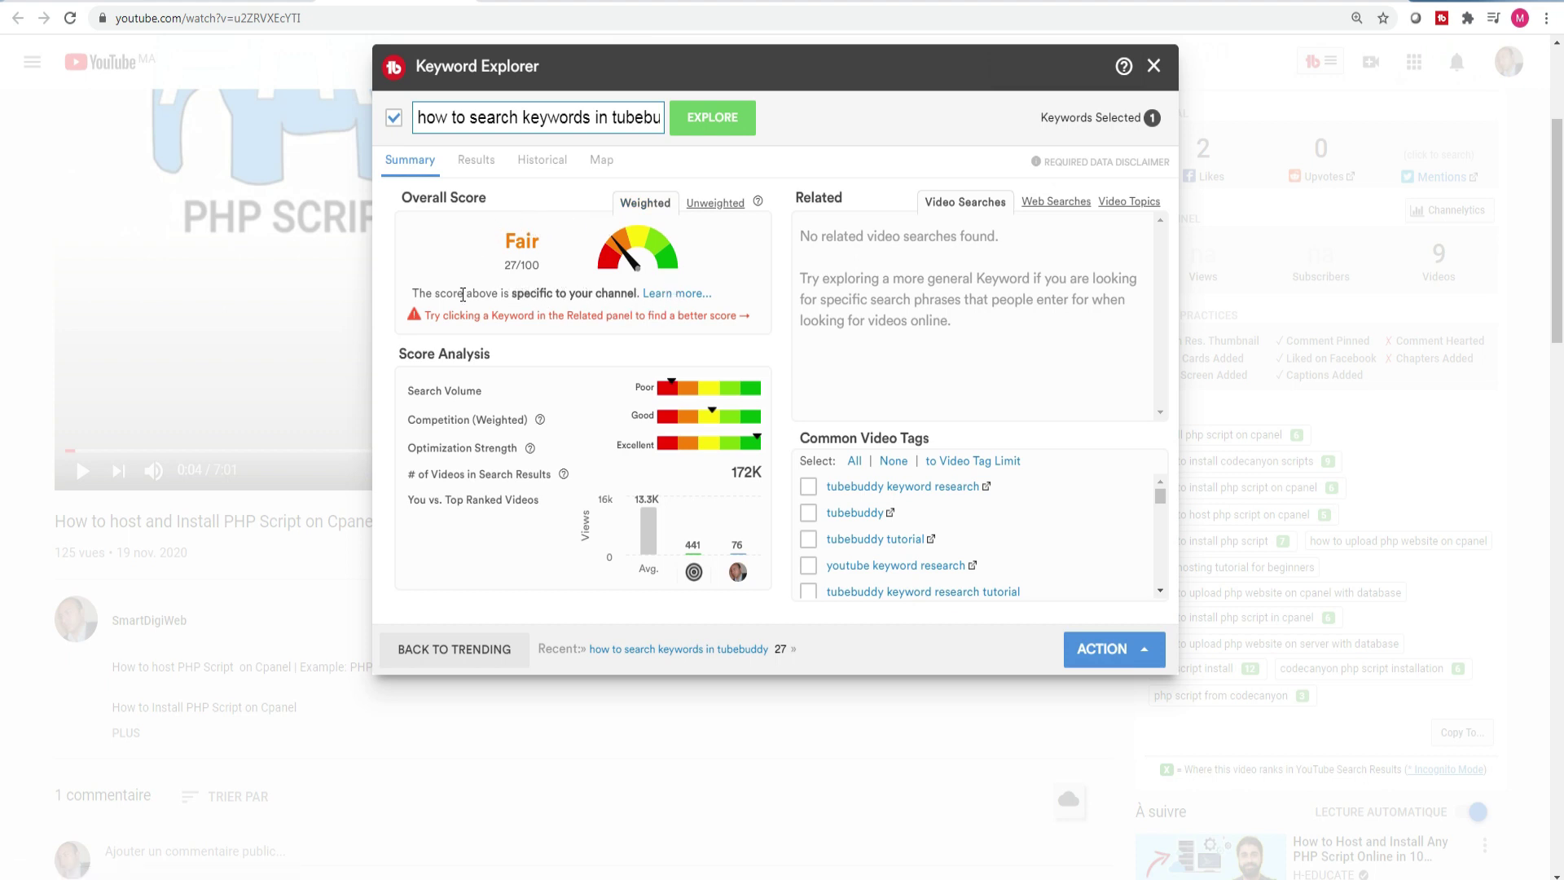
left_click_drag(415, 293, 638, 295)
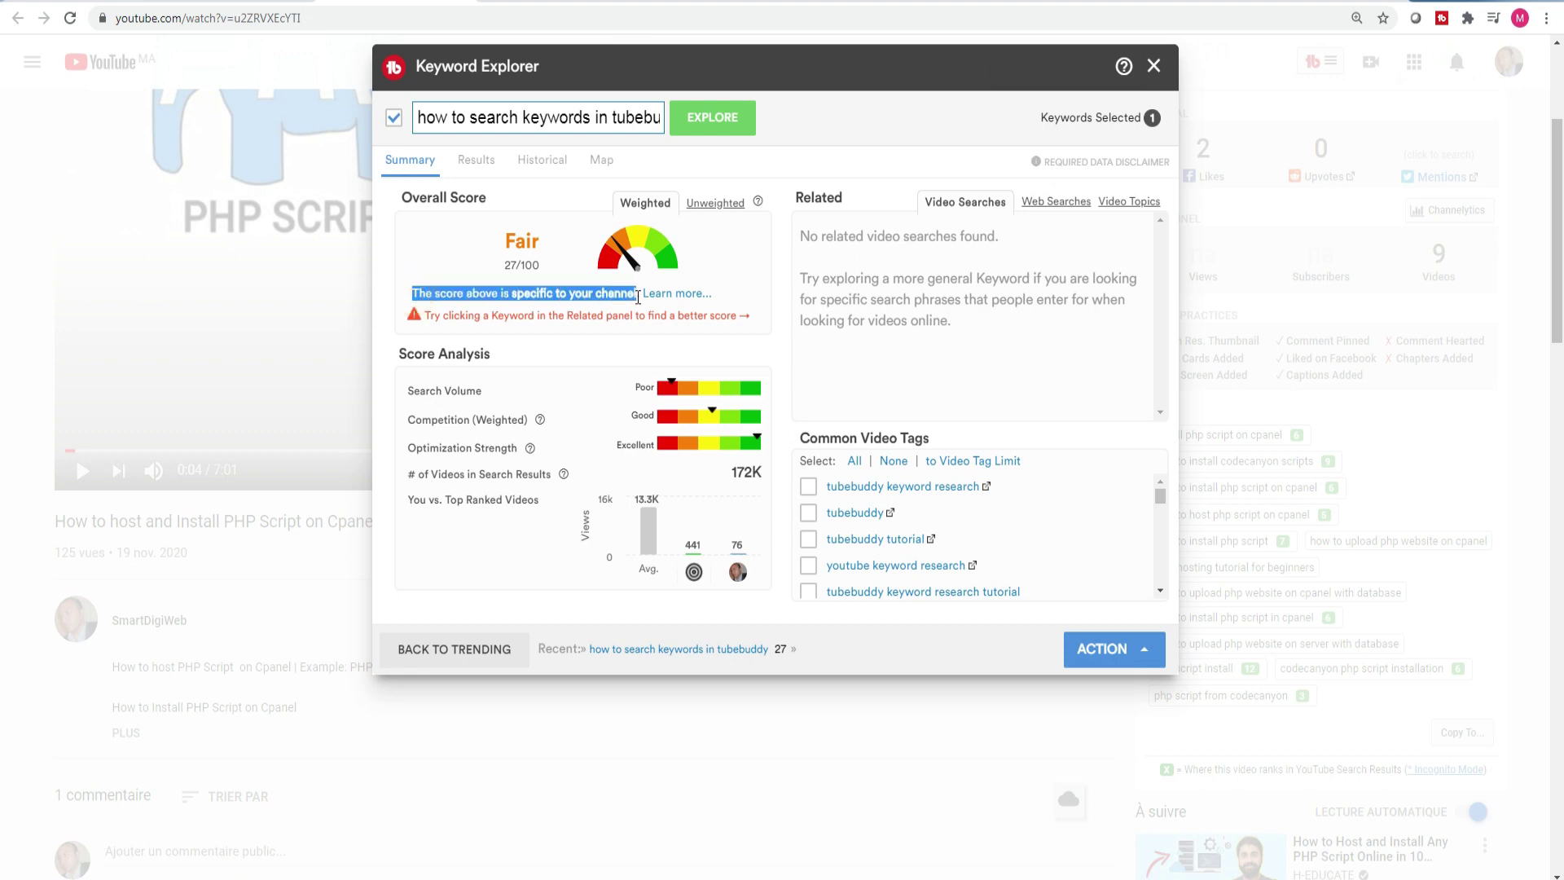
left_click(424, 272)
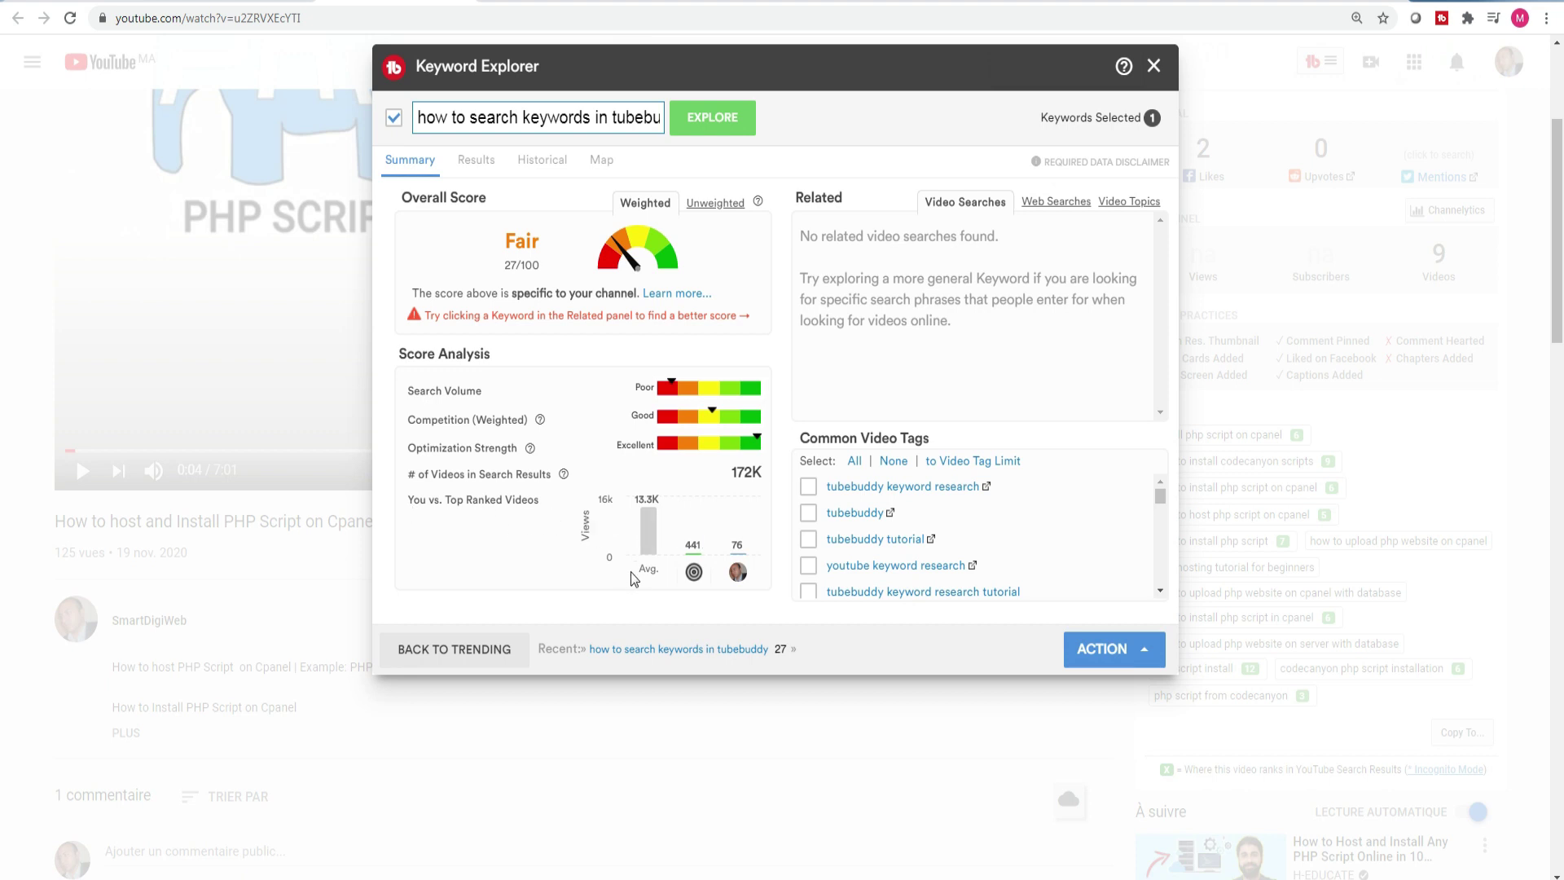
mouse_move(695, 575)
scroll(1160, 503, "down", 2)
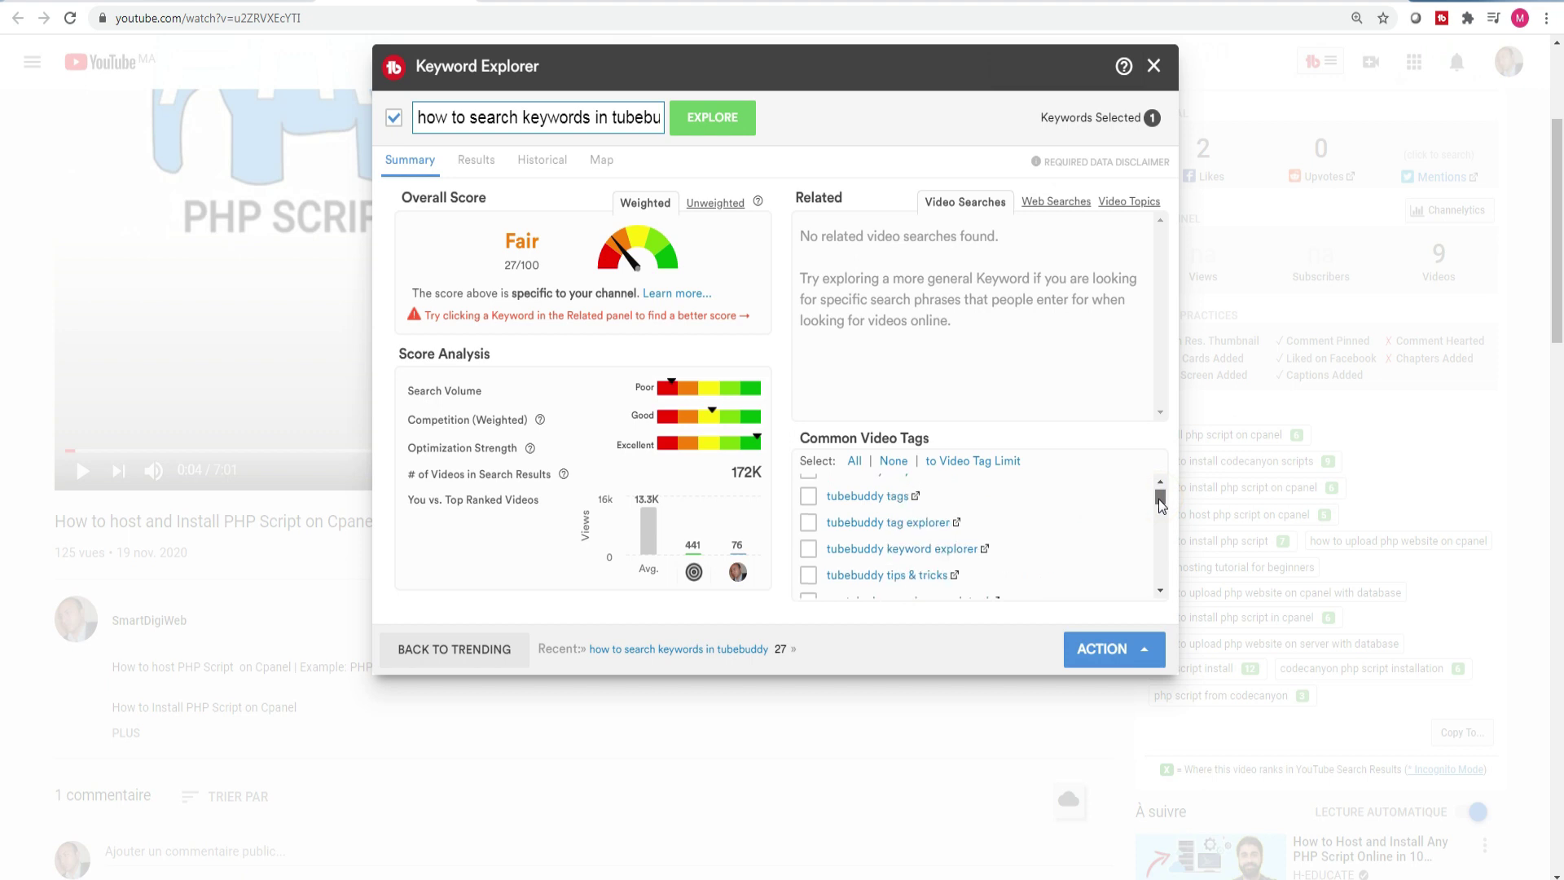
scroll(1161, 503, "down", 2)
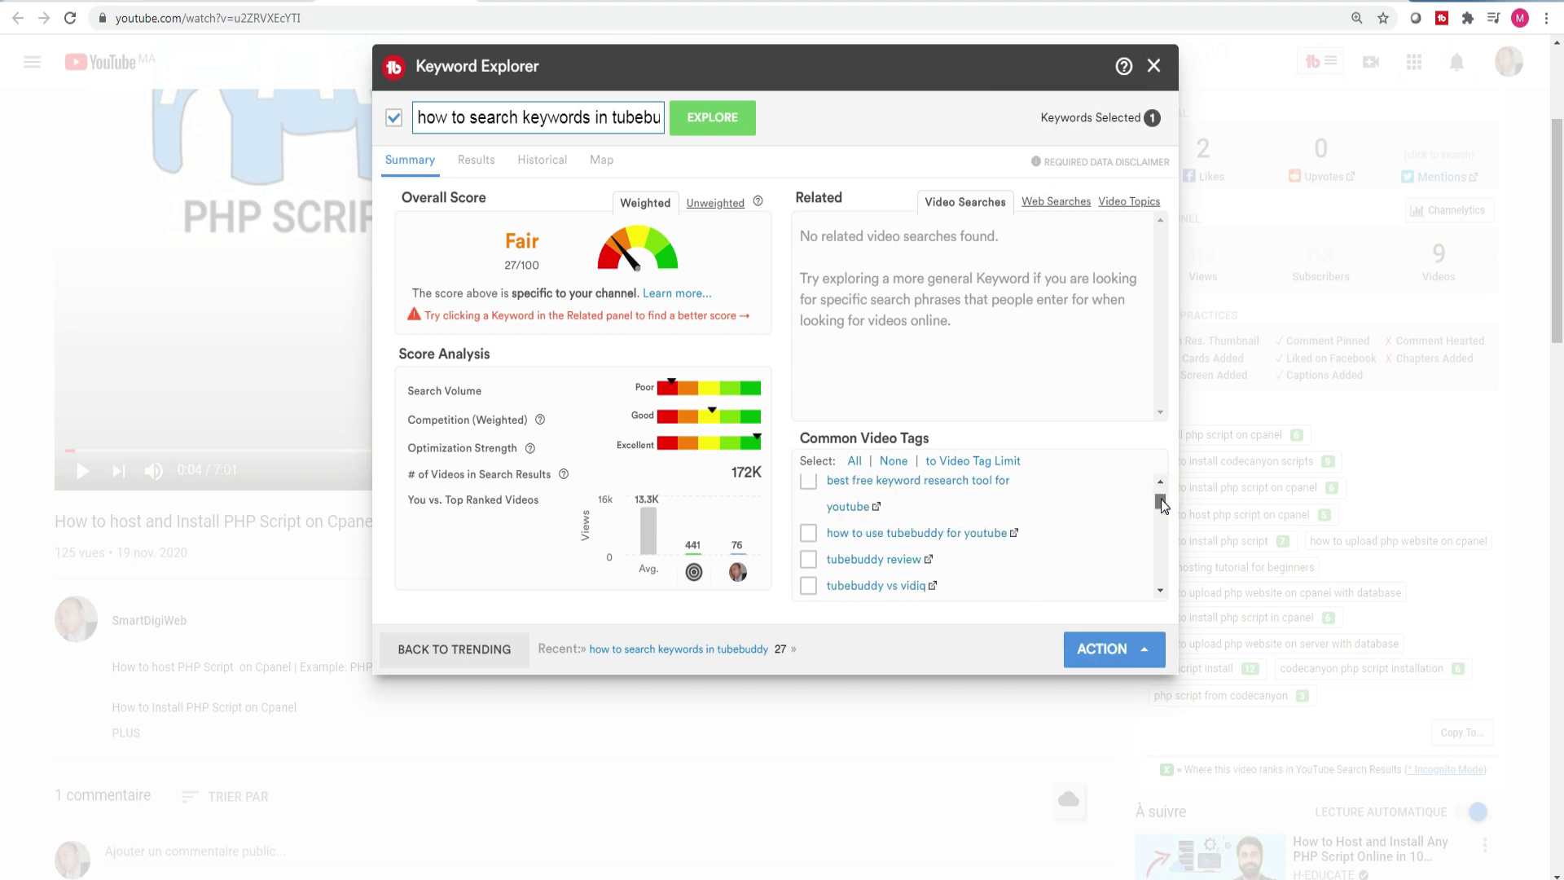
- Explore related tags 'how to use tubebuddy for youtube' and '…to get views' (Good 50/100), then view Results
left_click(943, 534)
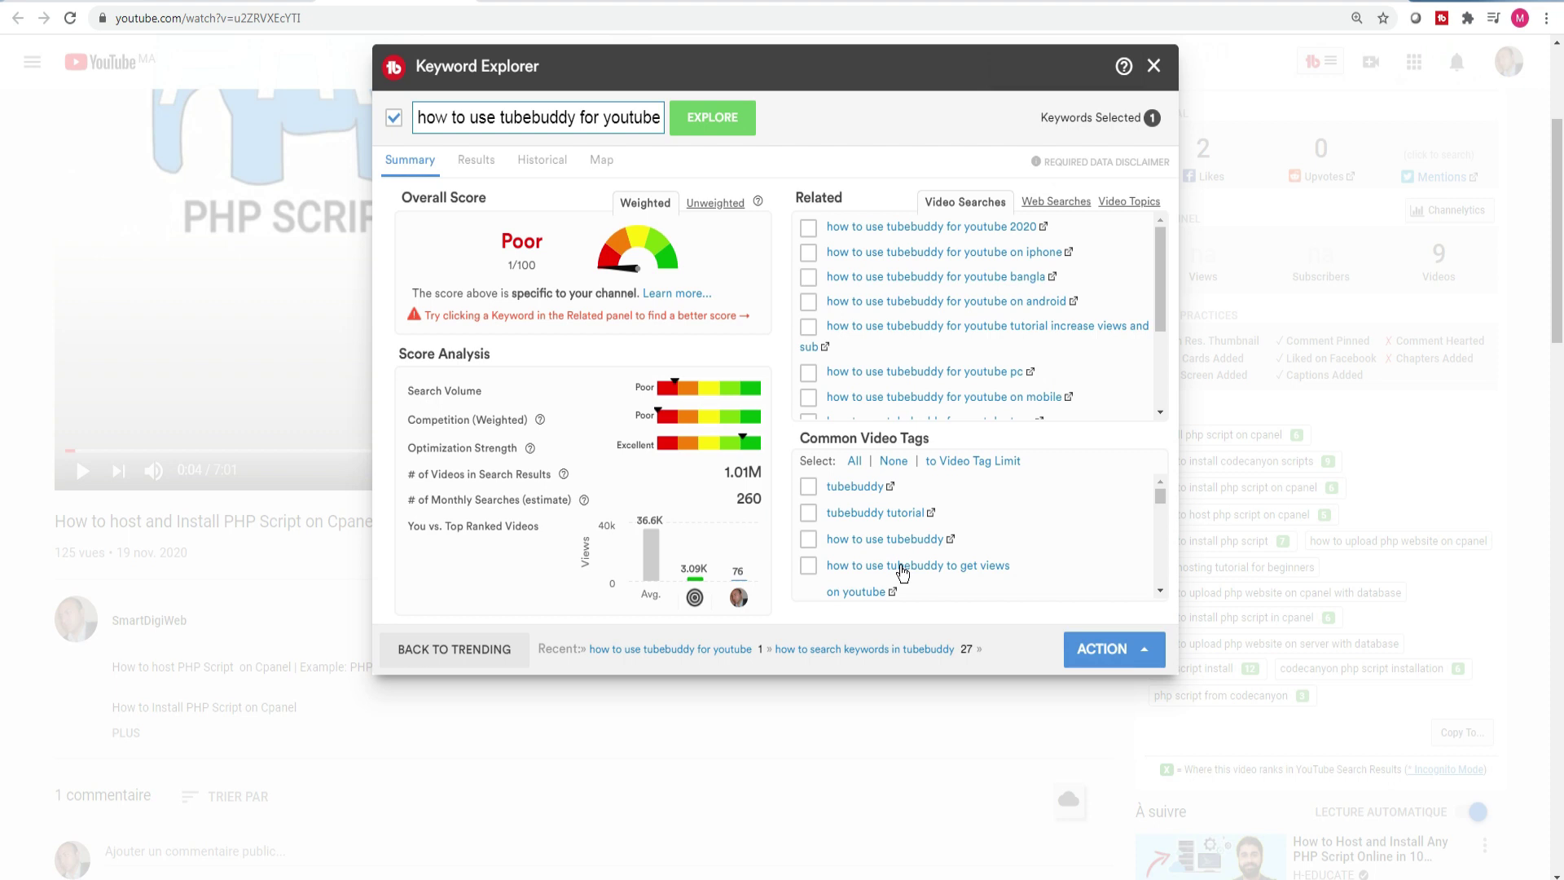
left_click(903, 572)
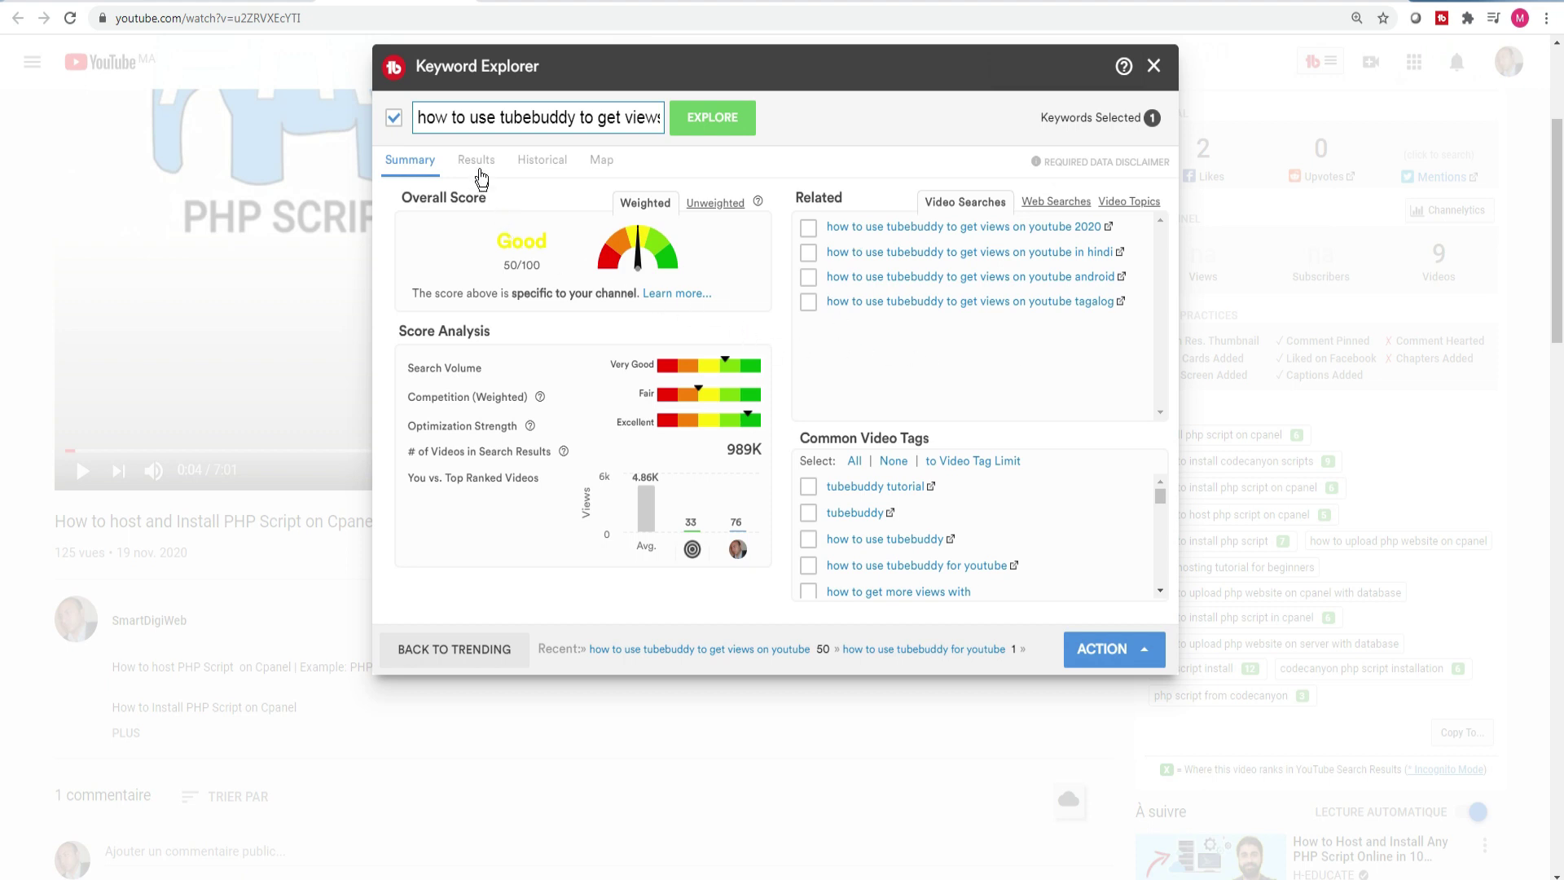
left_click(479, 166)
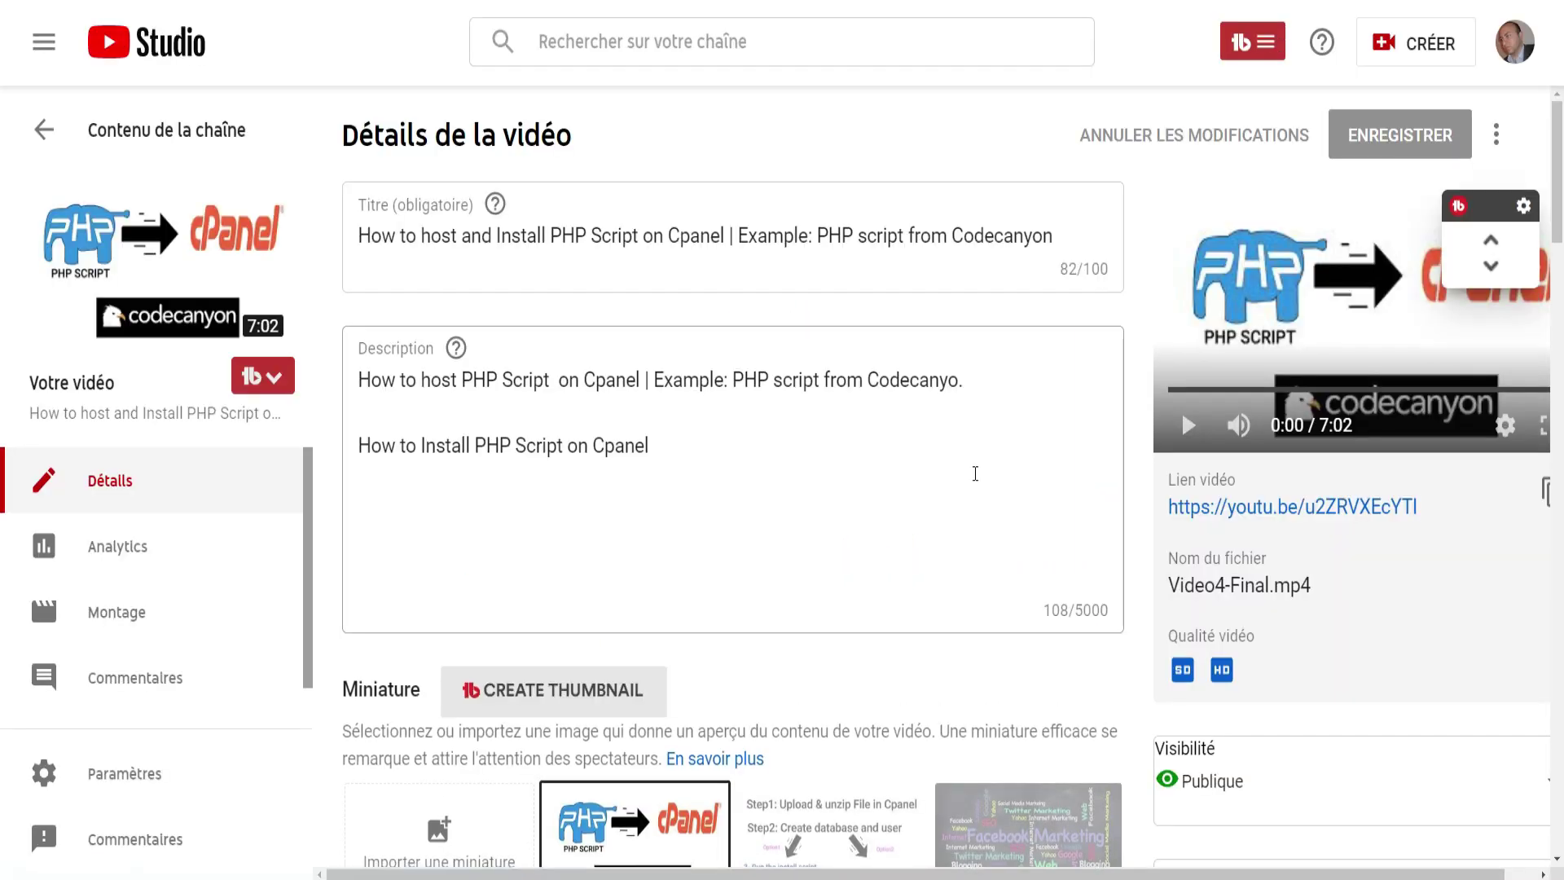
- Scroll the video details page down to TubeBuddy's Recommended Tags under Tag Tools
scroll(976, 477, "down", 2)
scroll(976, 480, "down", 1)
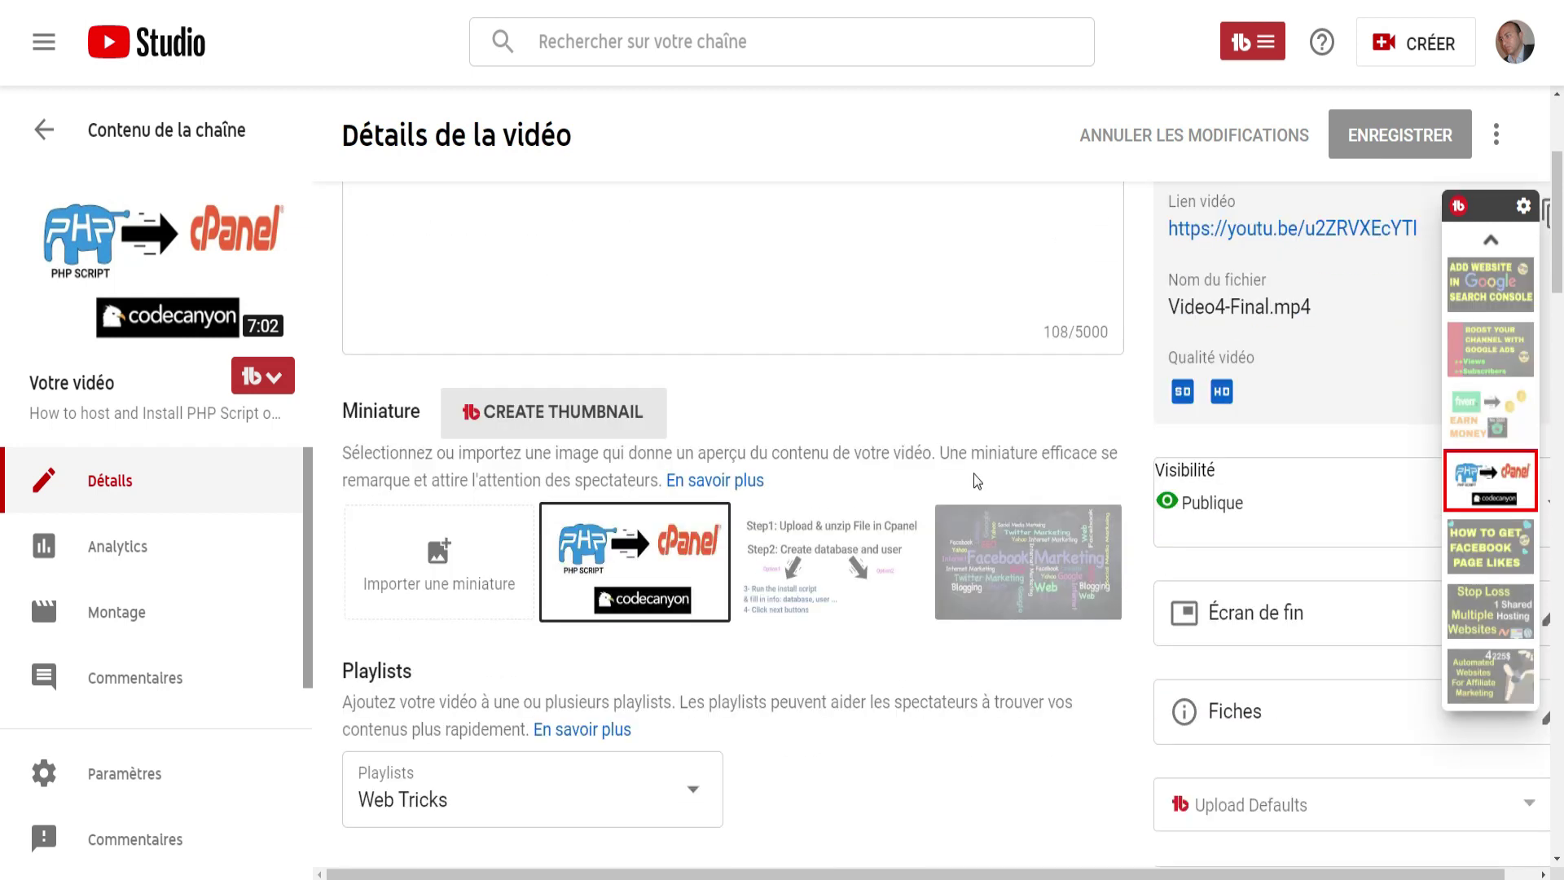
scroll(978, 481, "down", 12)
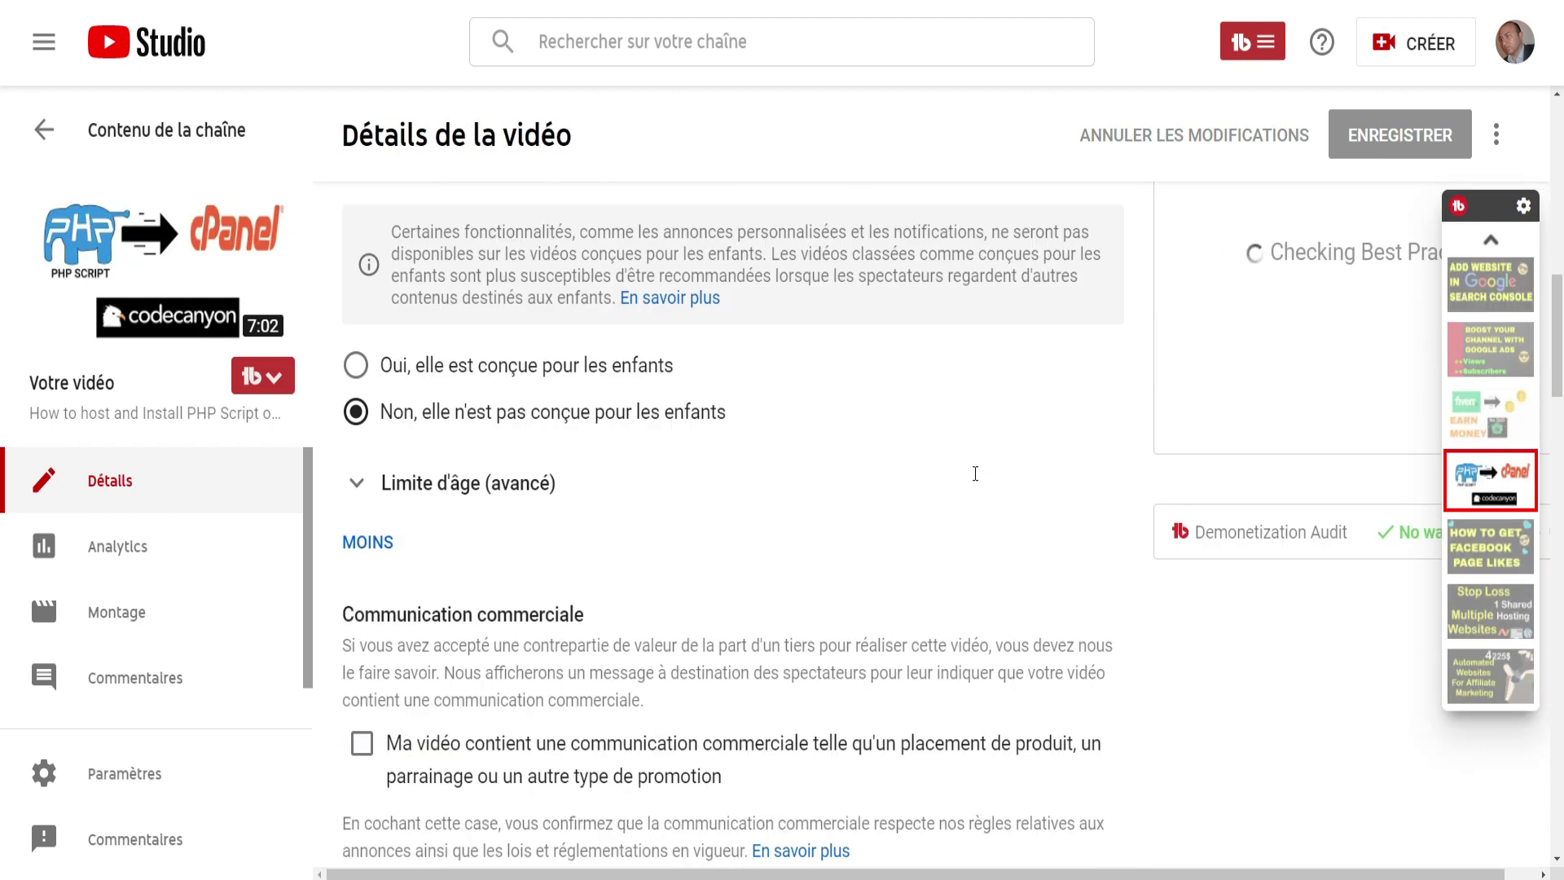
scroll(976, 482, "down", 6)
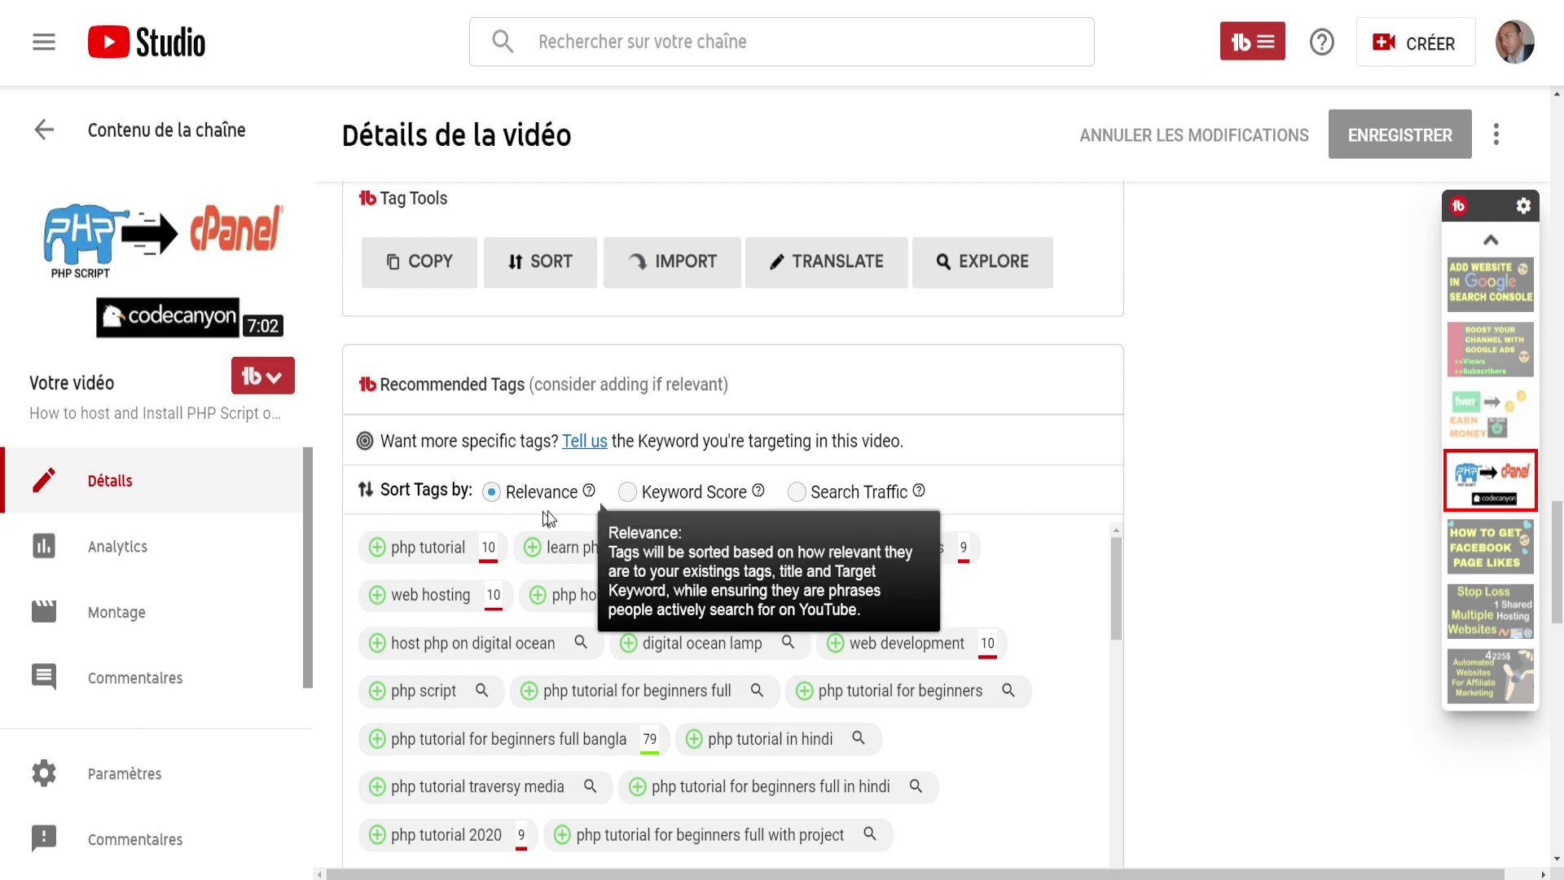
mouse_move(919, 493)
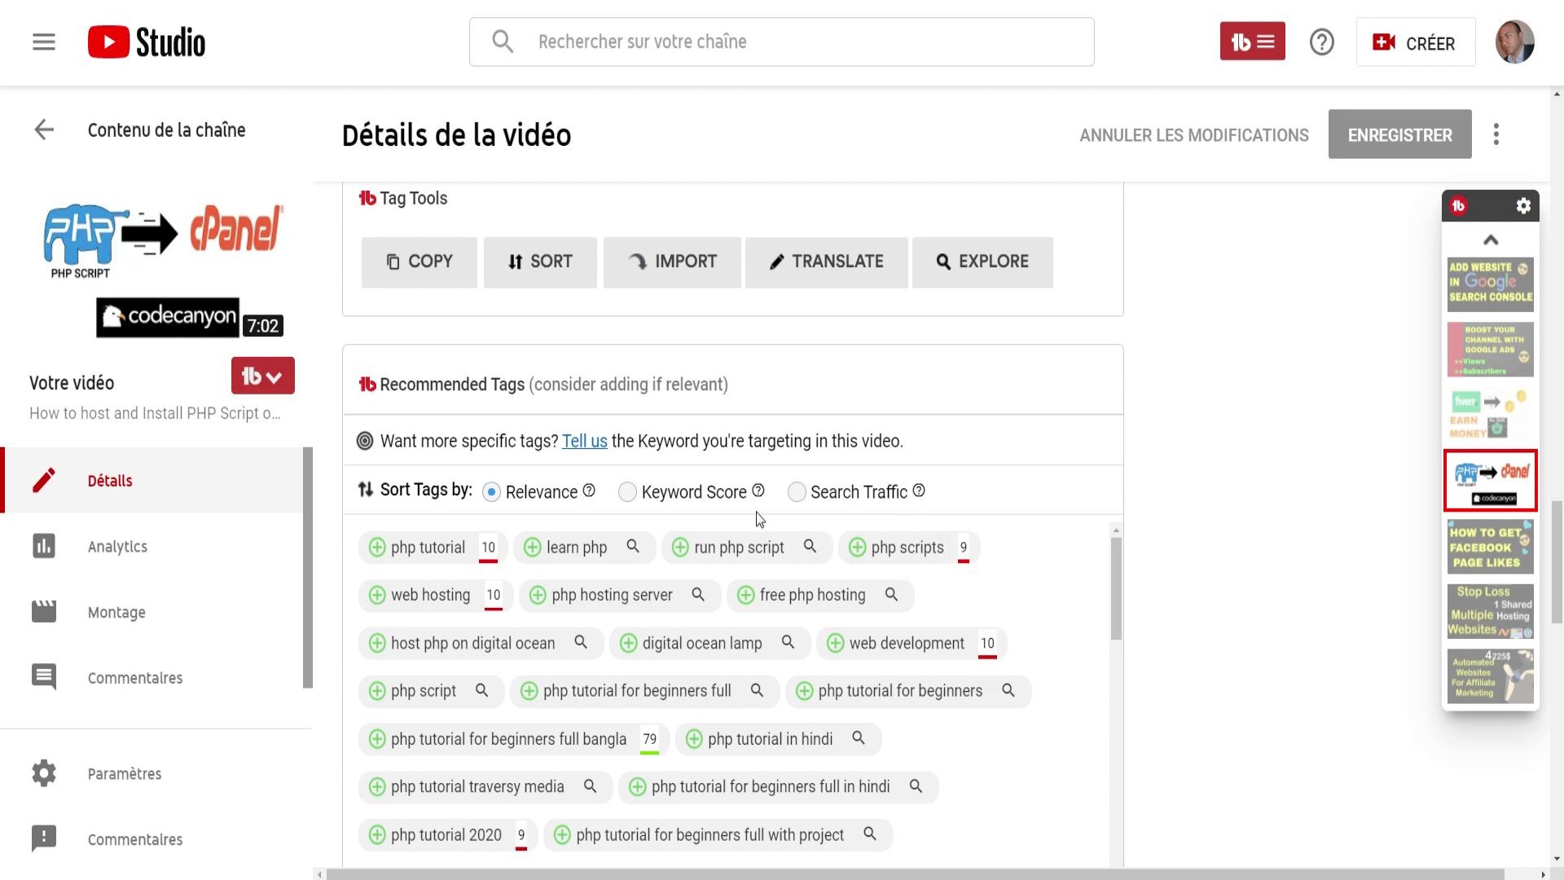
- Sort the Recommended Tags by Keyword Score and scroll through the re-sorted list
left_click(632, 493)
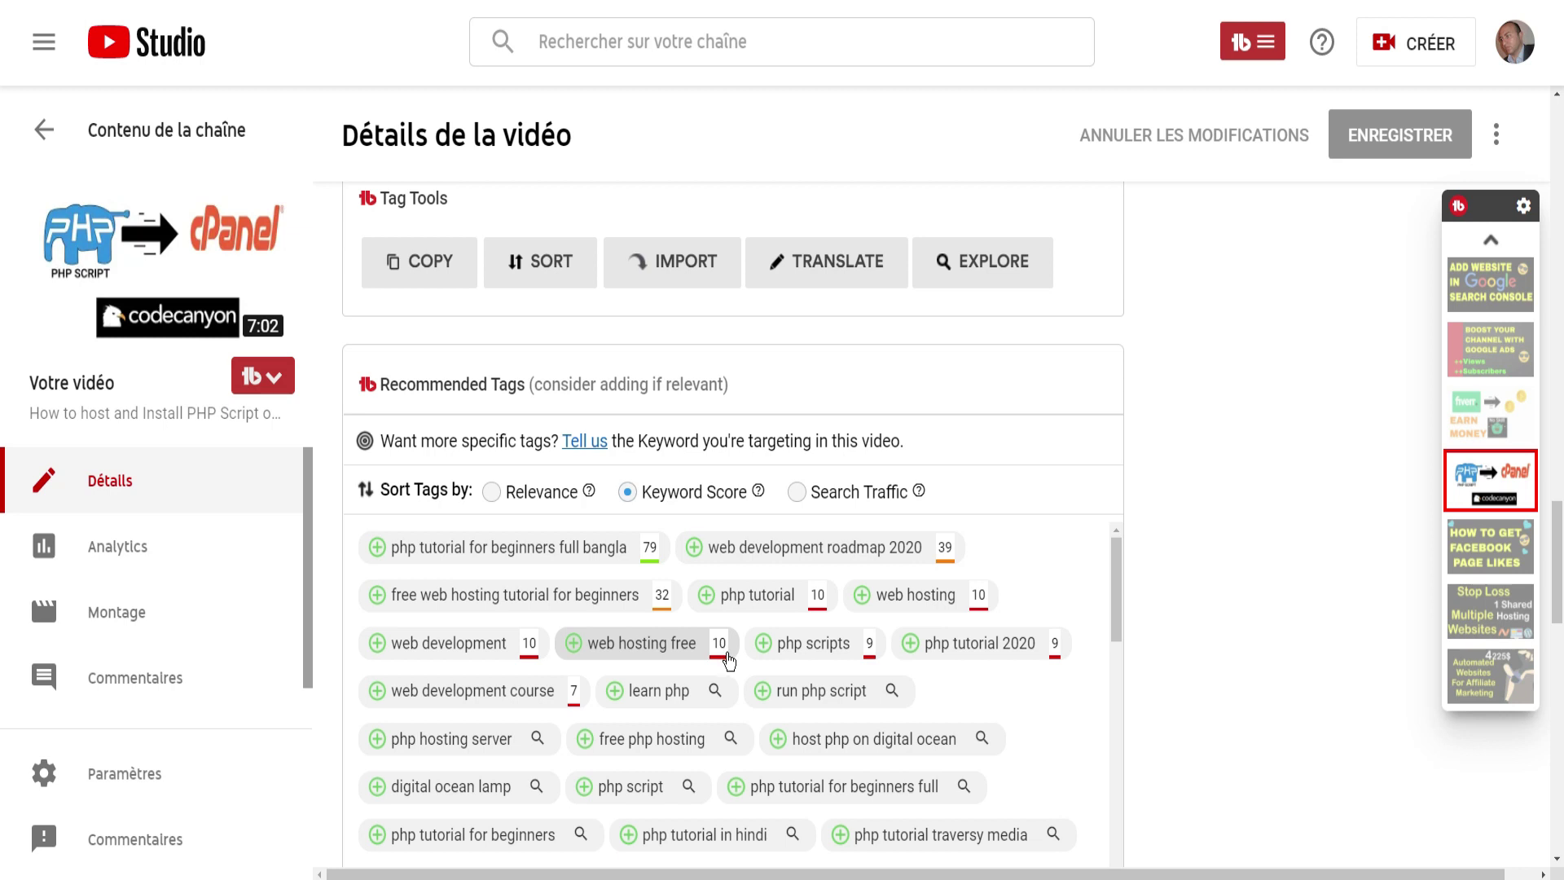
scroll(729, 660, "down", 1)
scroll(729, 660, "down", 4)
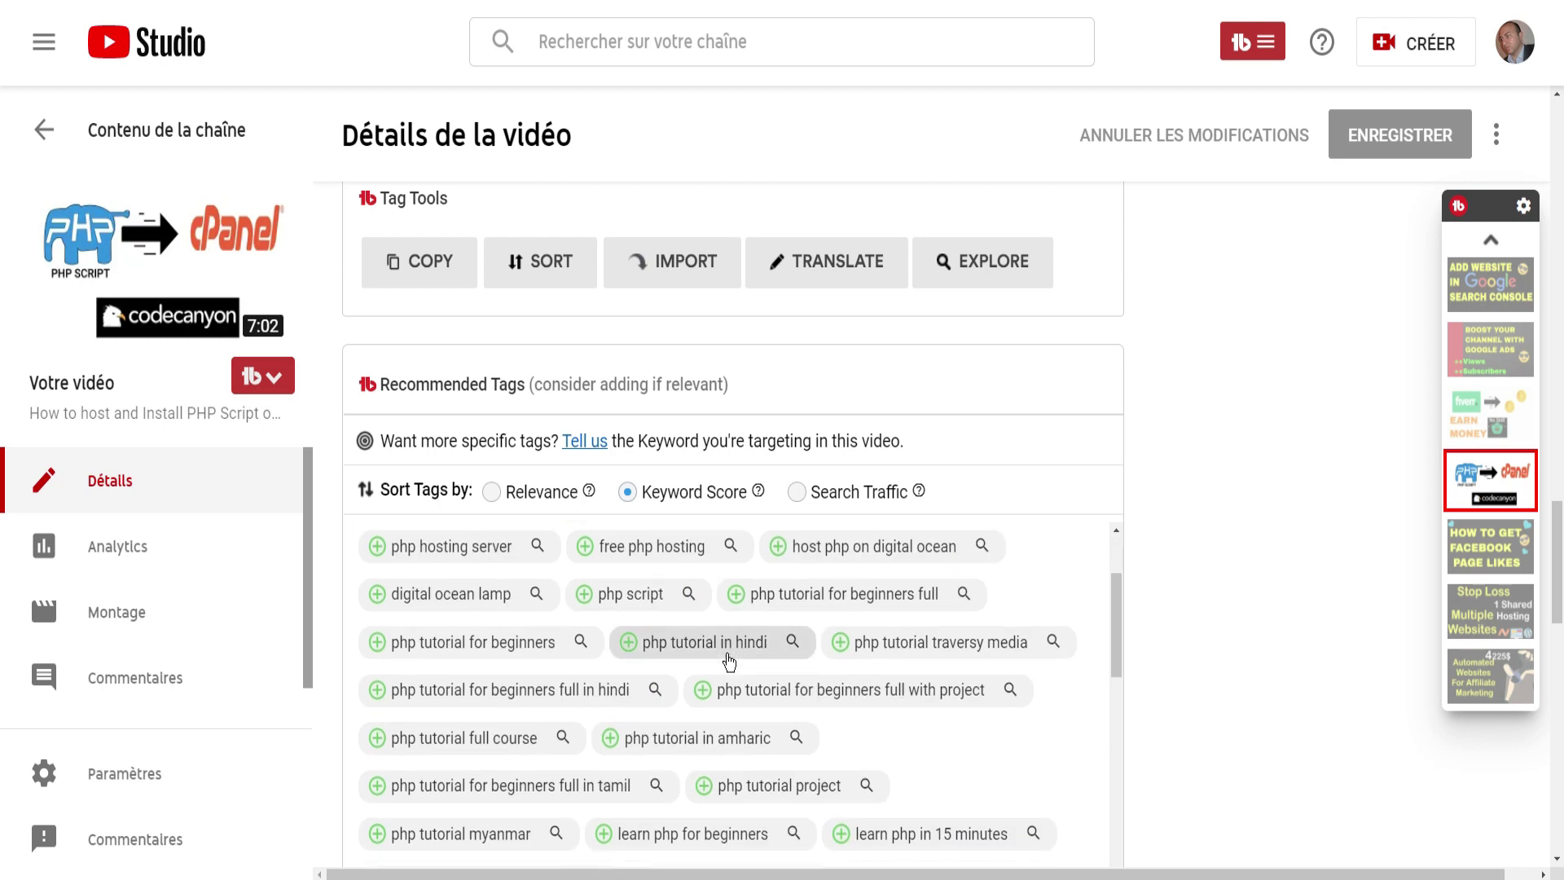
scroll(729, 661, "down", 3)
scroll(729, 660, "down", 2)
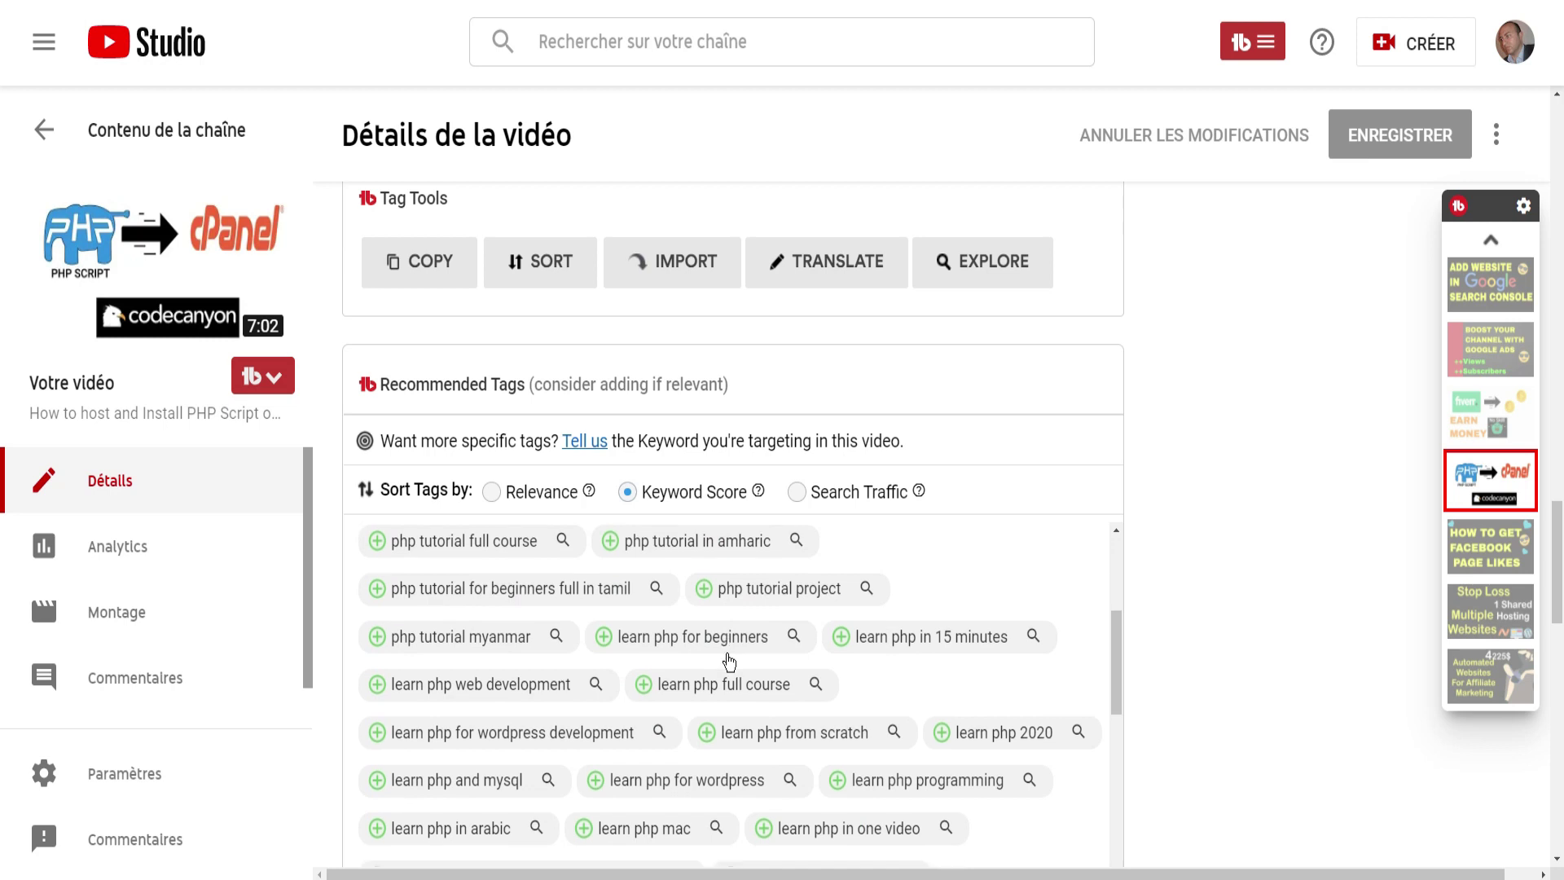
scroll(729, 662, "down", 2)
scroll(729, 662, "down", 2)
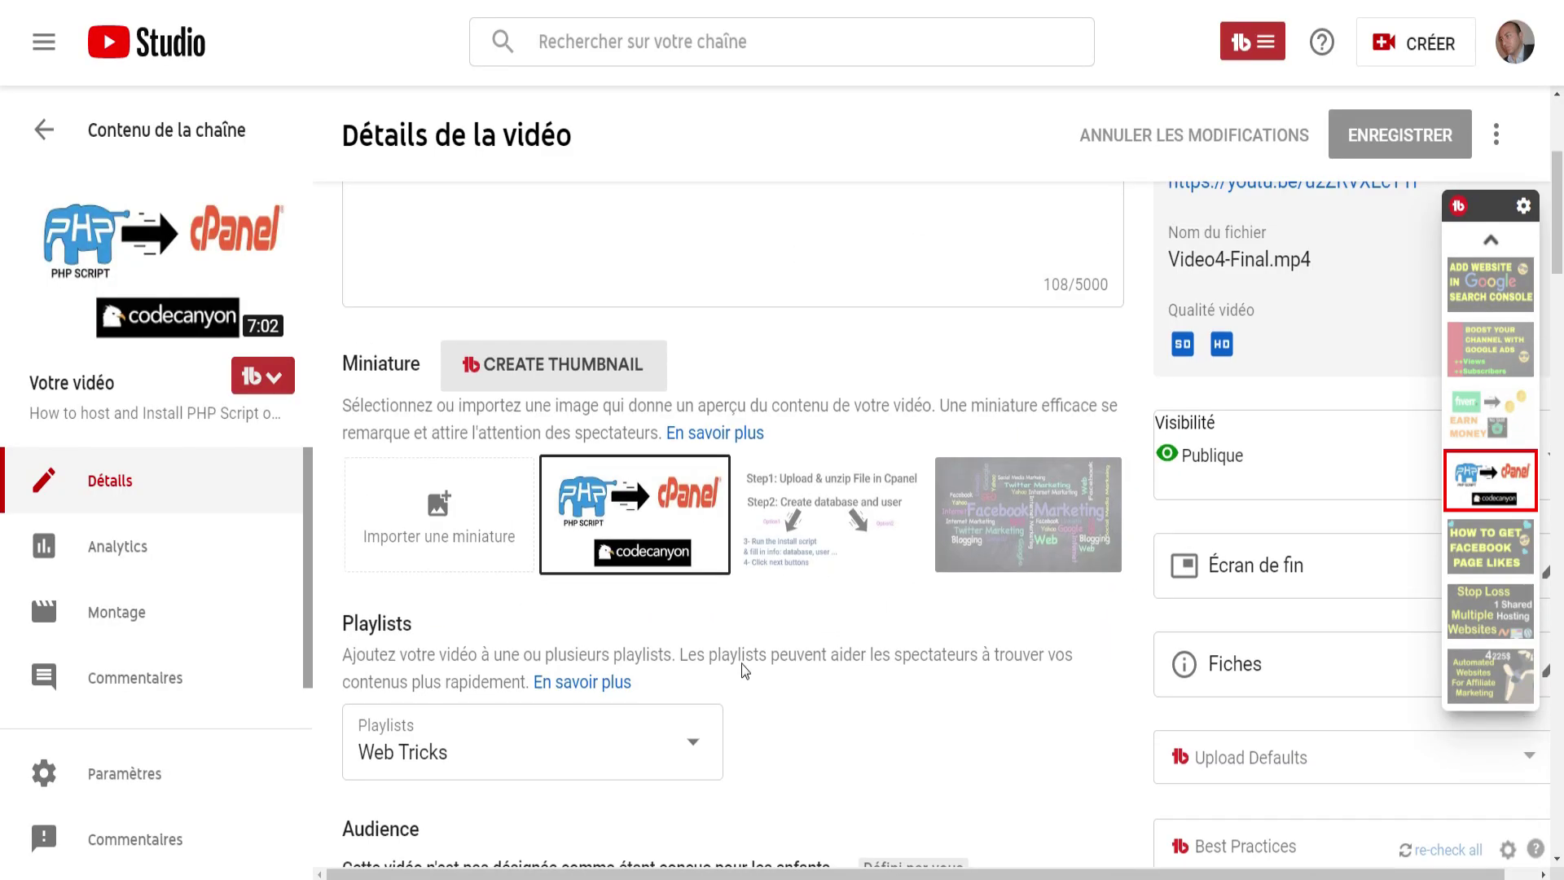
- Start a new thumbnail on a solid-colour background and place the WordPress logo beside the title
scroll(683, 414, "up", 1)
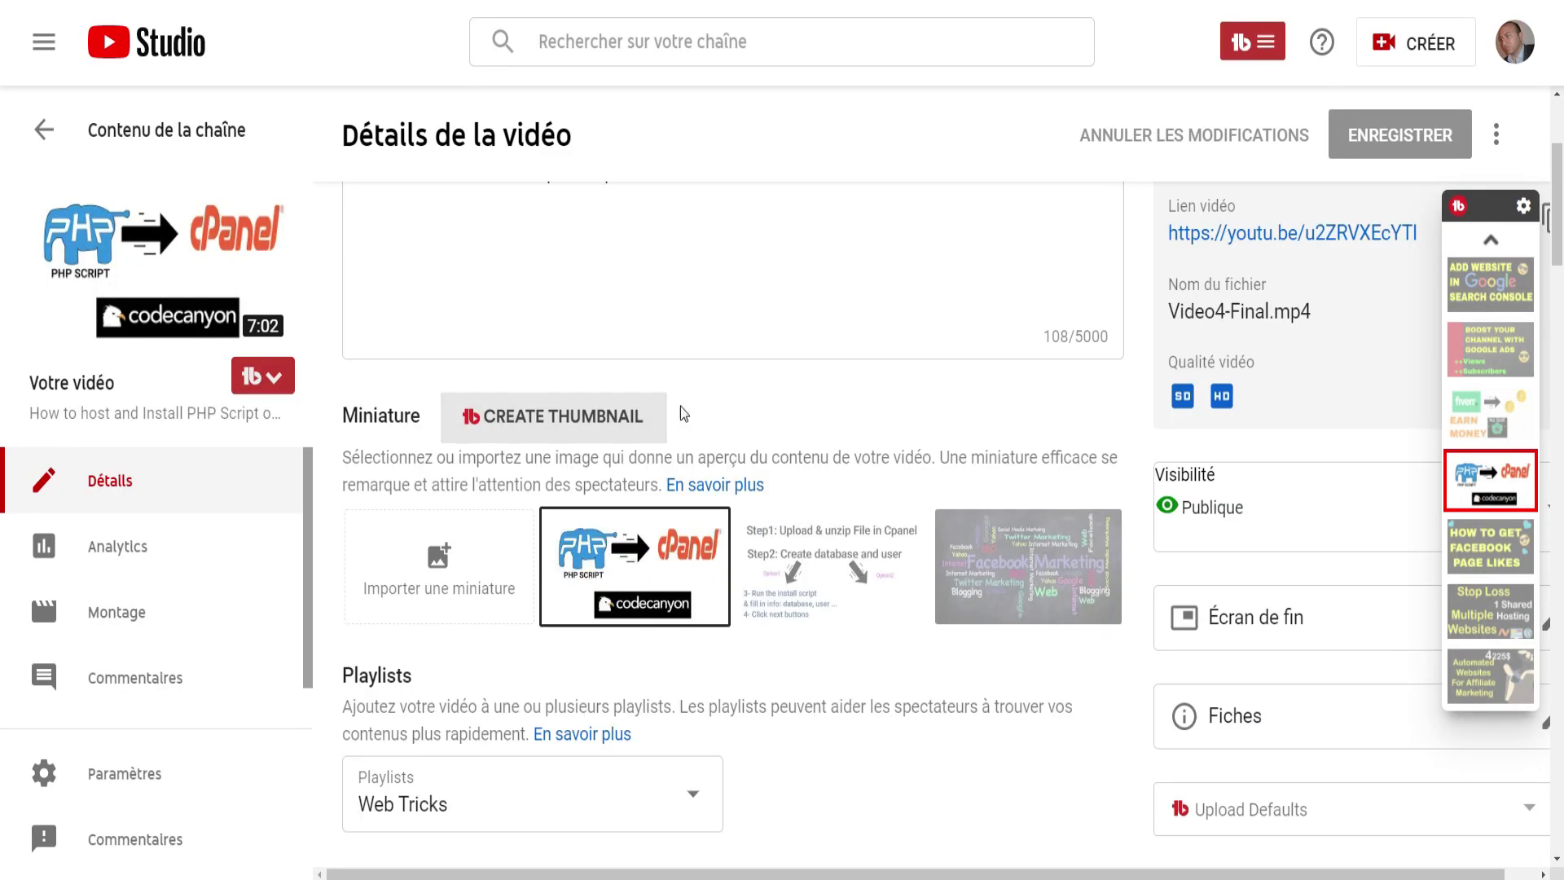
left_click(583, 425)
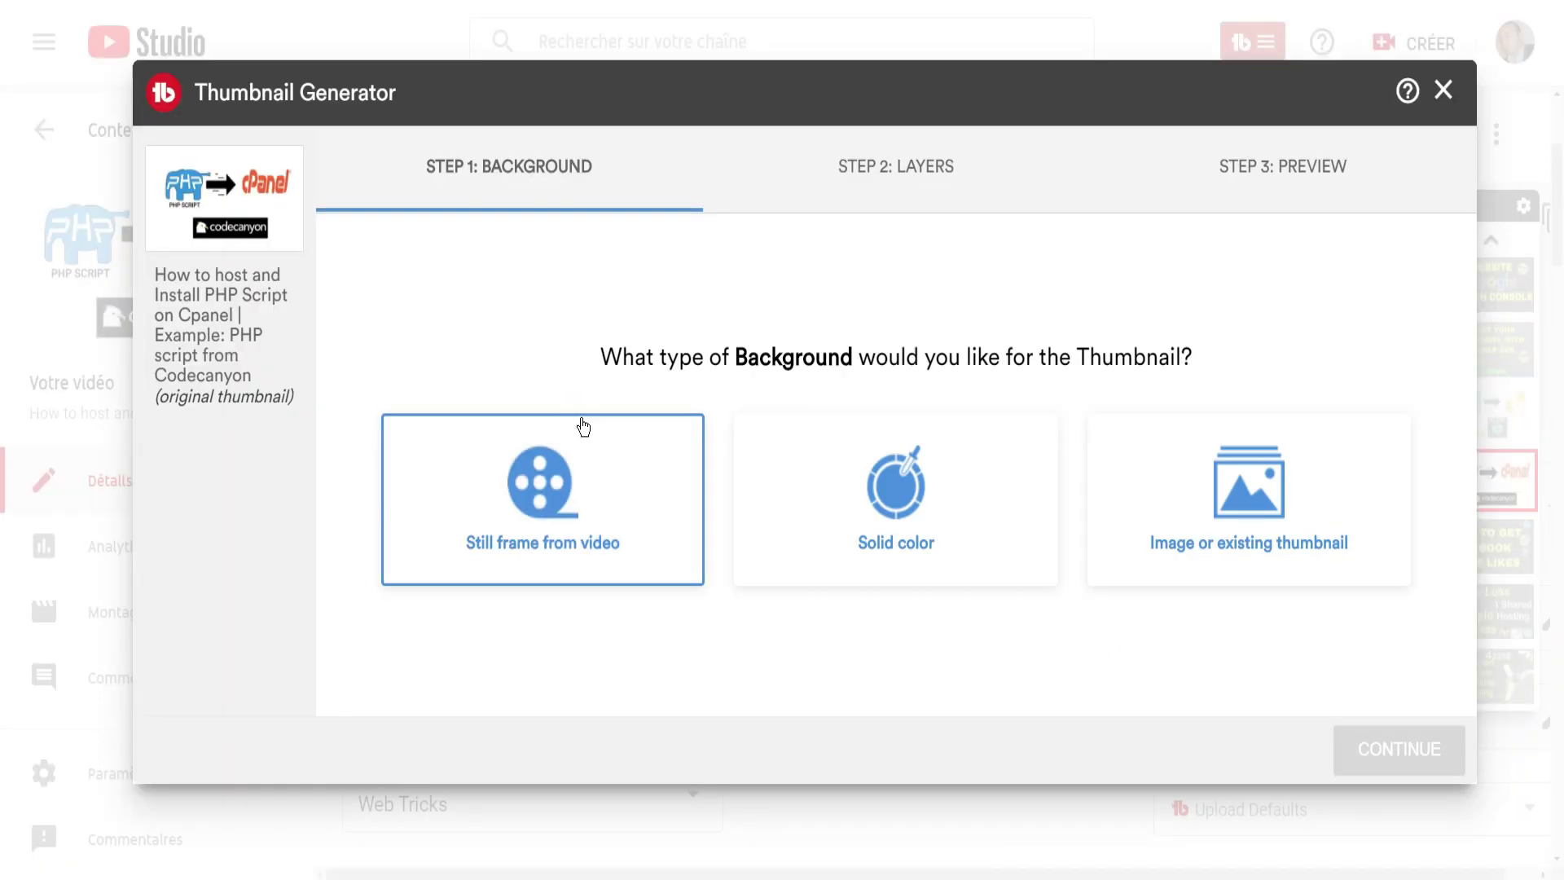
left_click(768, 499)
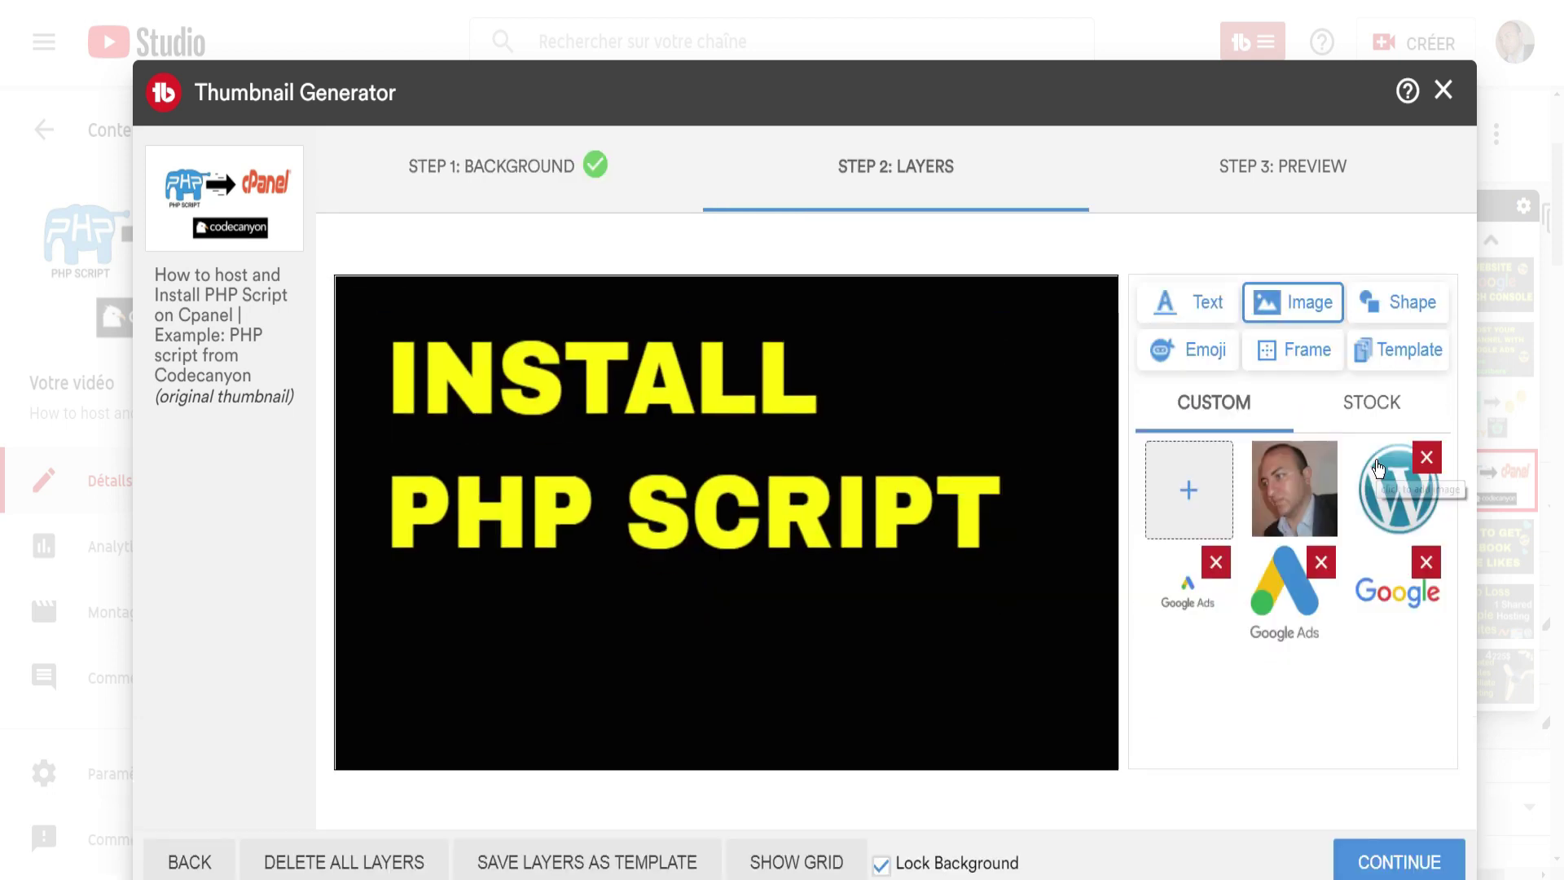
left_click(1377, 466)
left_click(1397, 302)
- Add a wide cyan bar carrying red '2020' text
left_click_drag(513, 685, 890, 684)
left_click(1273, 432)
left_click(1501, 813)
left_click(1188, 302)
type("2020")
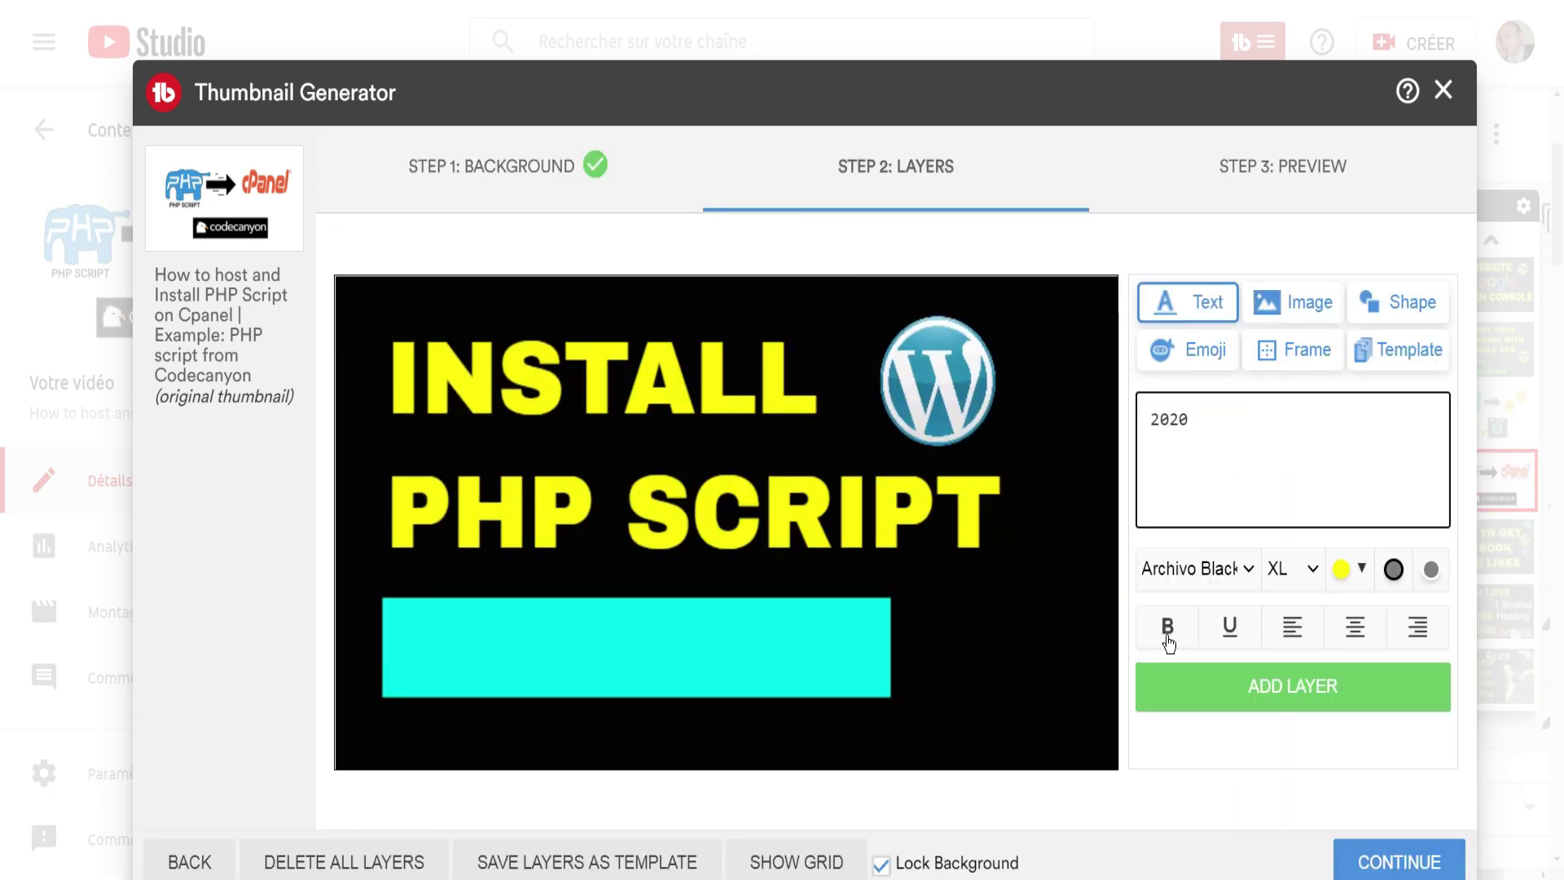
left_click(1349, 569)
left_click(1507, 524)
- Add a heart-eyes emoji and continue to the thumbnail preview
left_click(1293, 686)
left_click(1196, 350)
left_click(1030, 379)
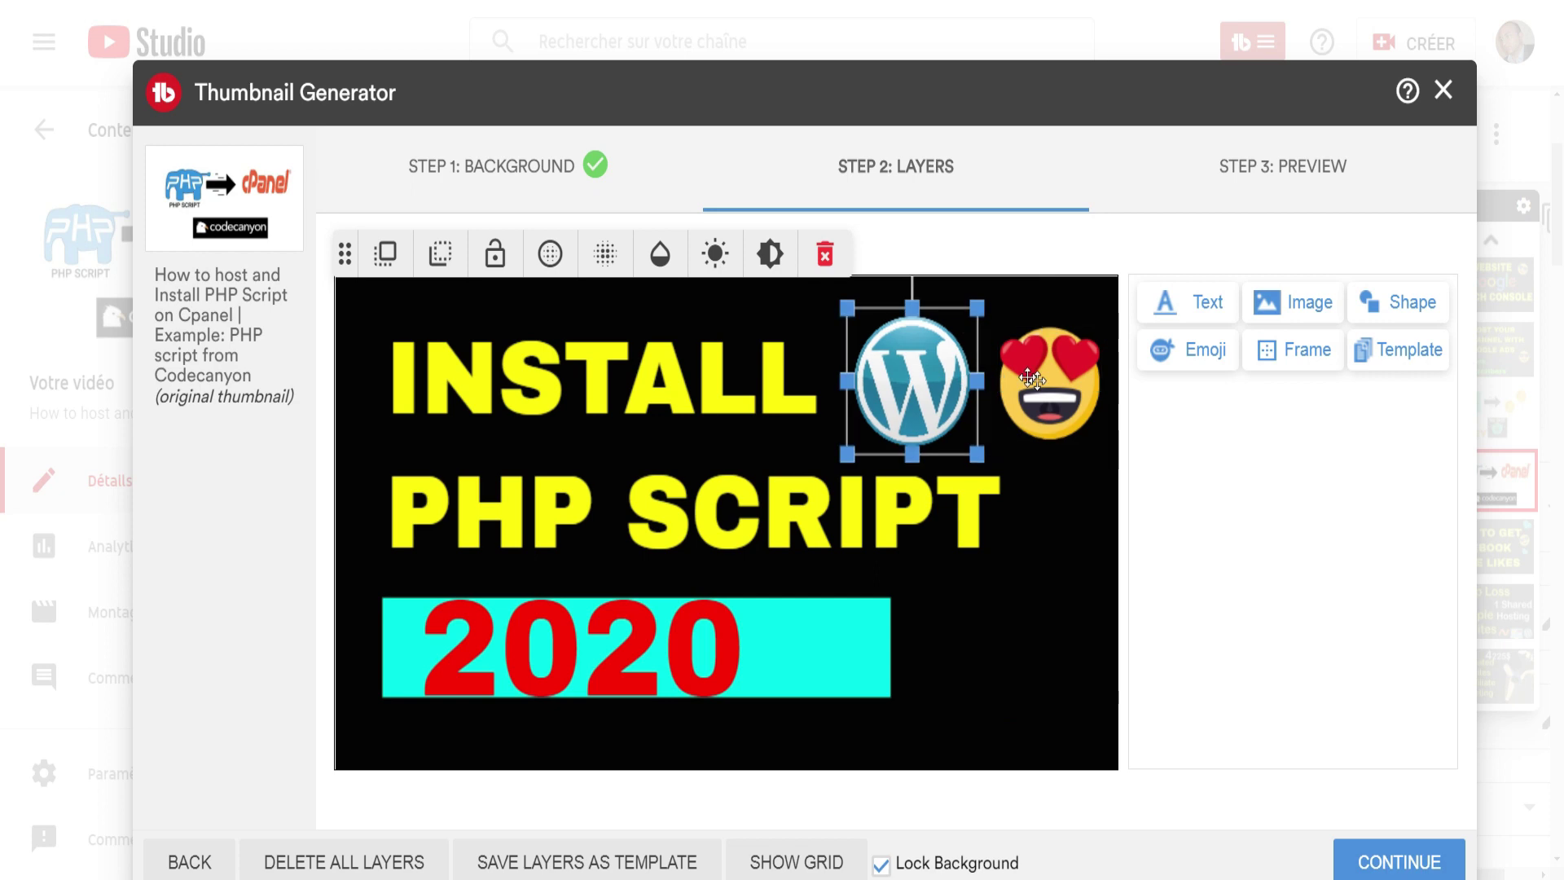
left_click(1399, 862)
scroll(625, 601, "down", 2)
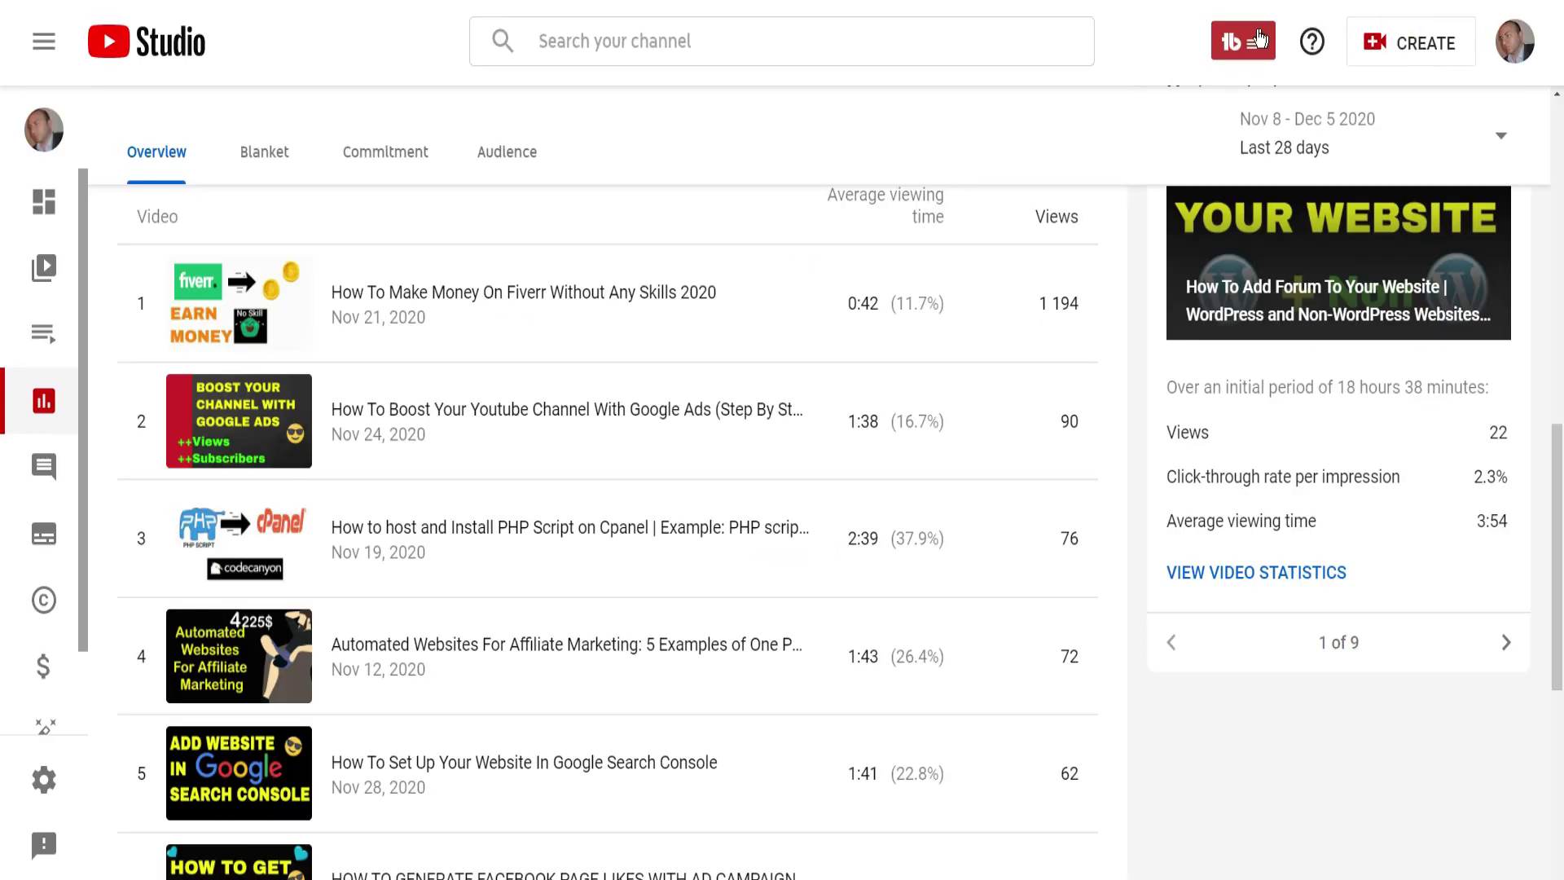
- Start SEO Studio with the keyword 'how to use tubebuddy to get views on youtube'
left_click(1242, 42)
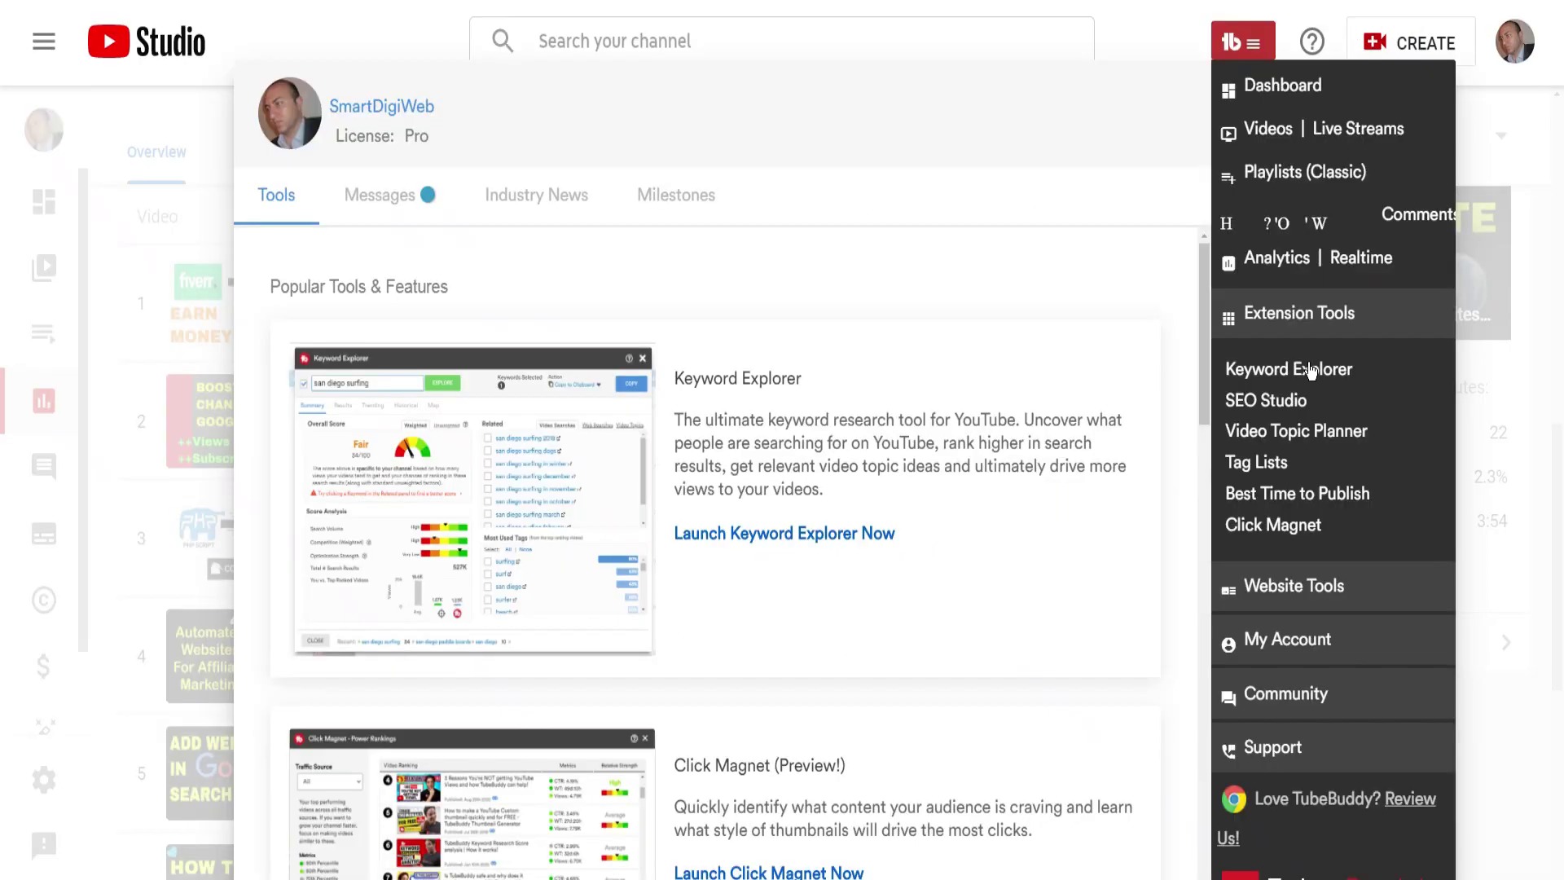
left_click(1273, 404)
type("how to use tubebuddy to get views on youtube")
left_click(724, 356)
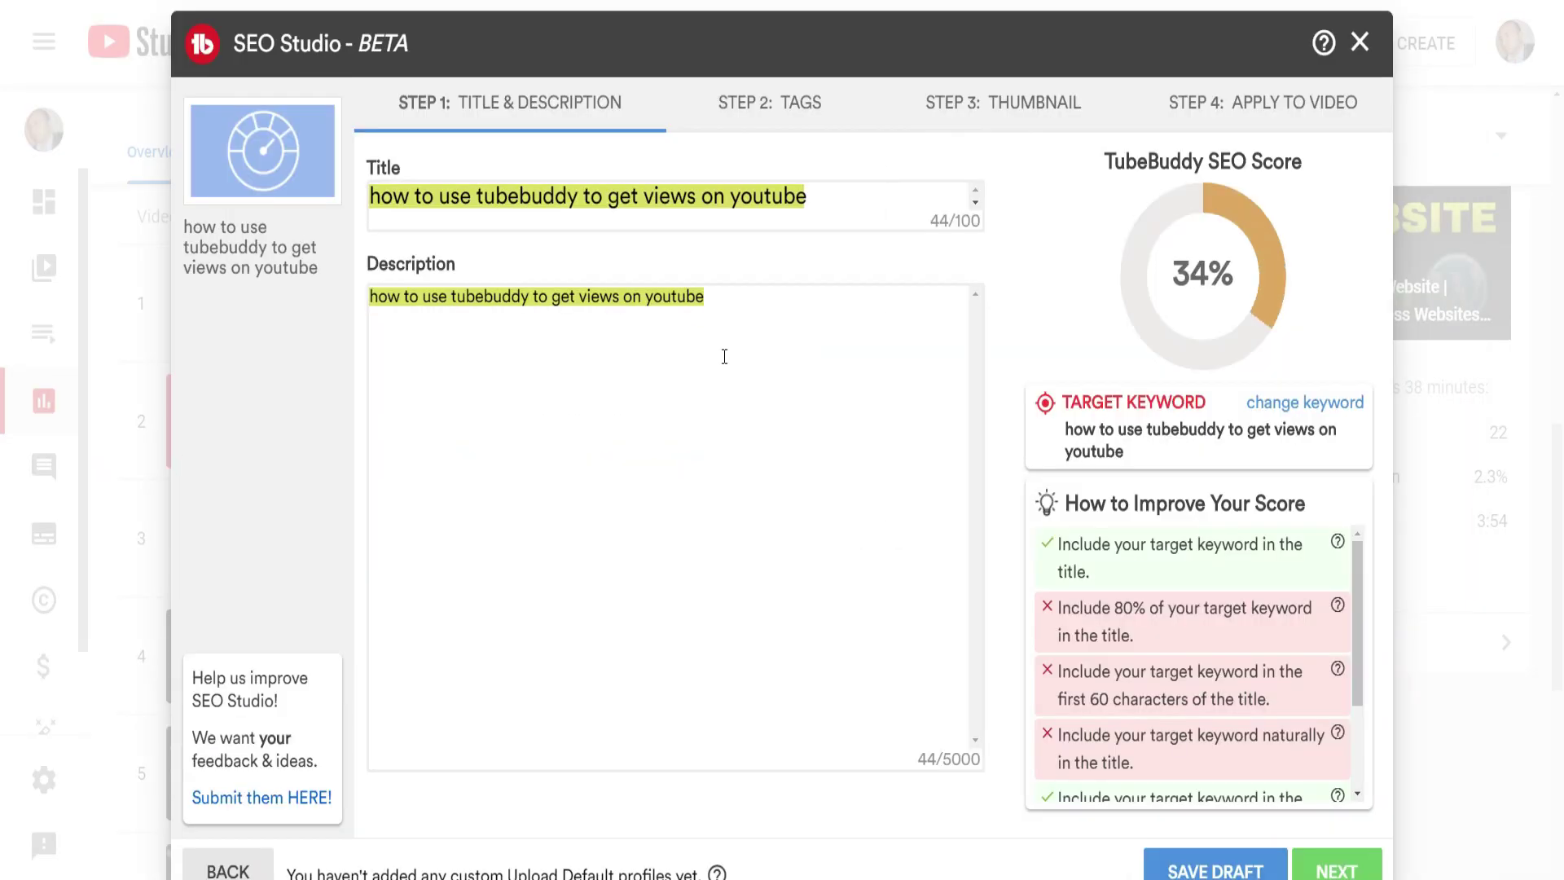
- Add a sentence about using TubeBuddy to increase views, lifting the SEO score from 34% to 71%
left_click(711, 297)
type(".")
key("Return")
key("Return")
type("This video describes step by step how to use")
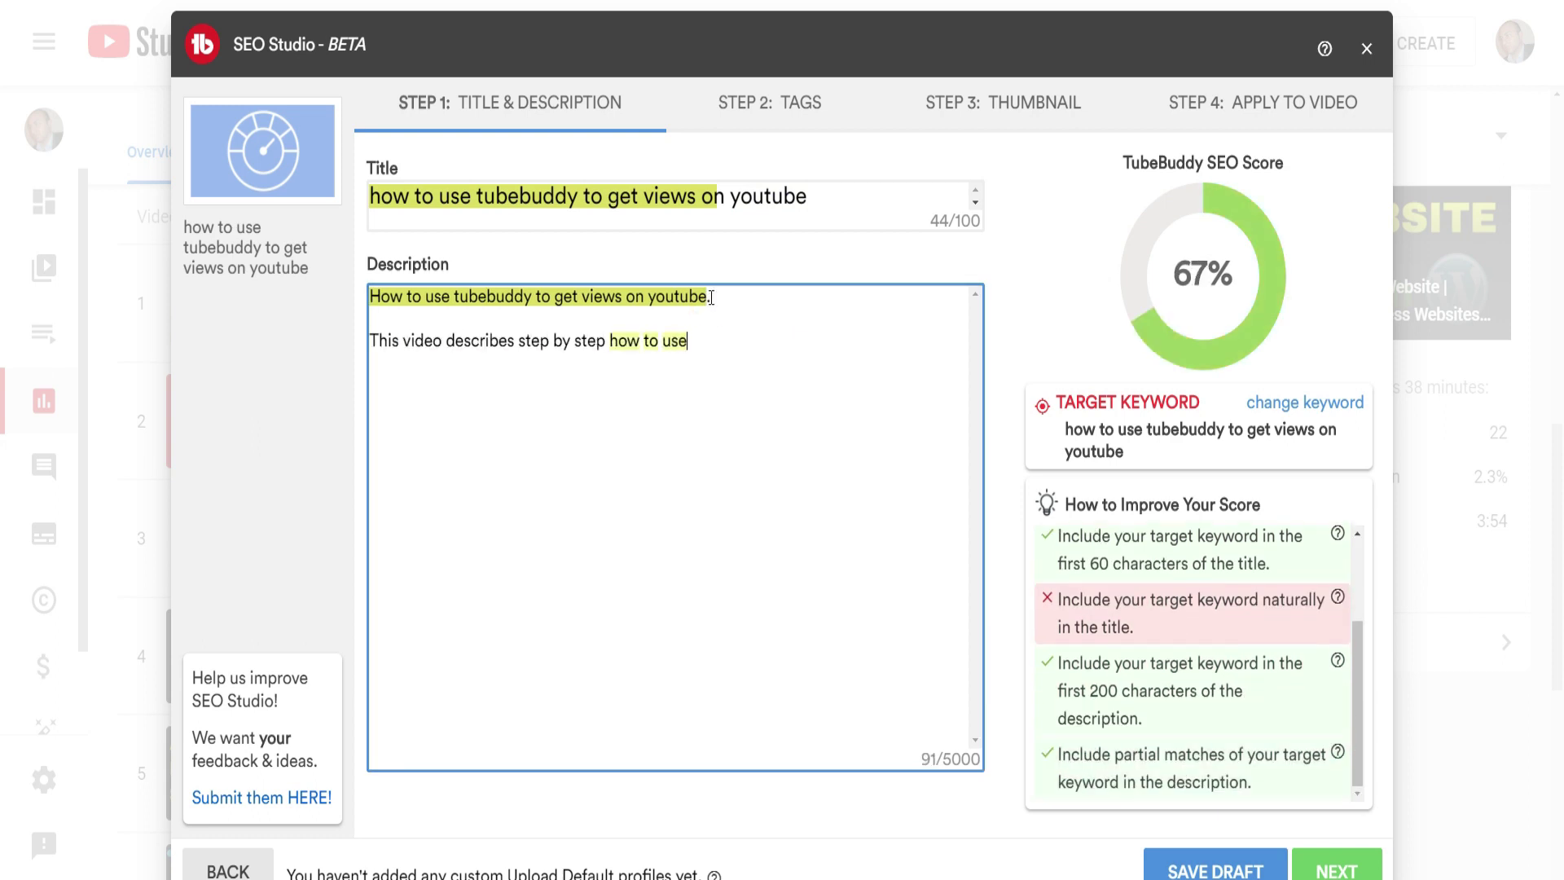
type(" TubeBuddy to increase views for your Youtube Channel.")
left_click_drag(825, 27, 873, 16)
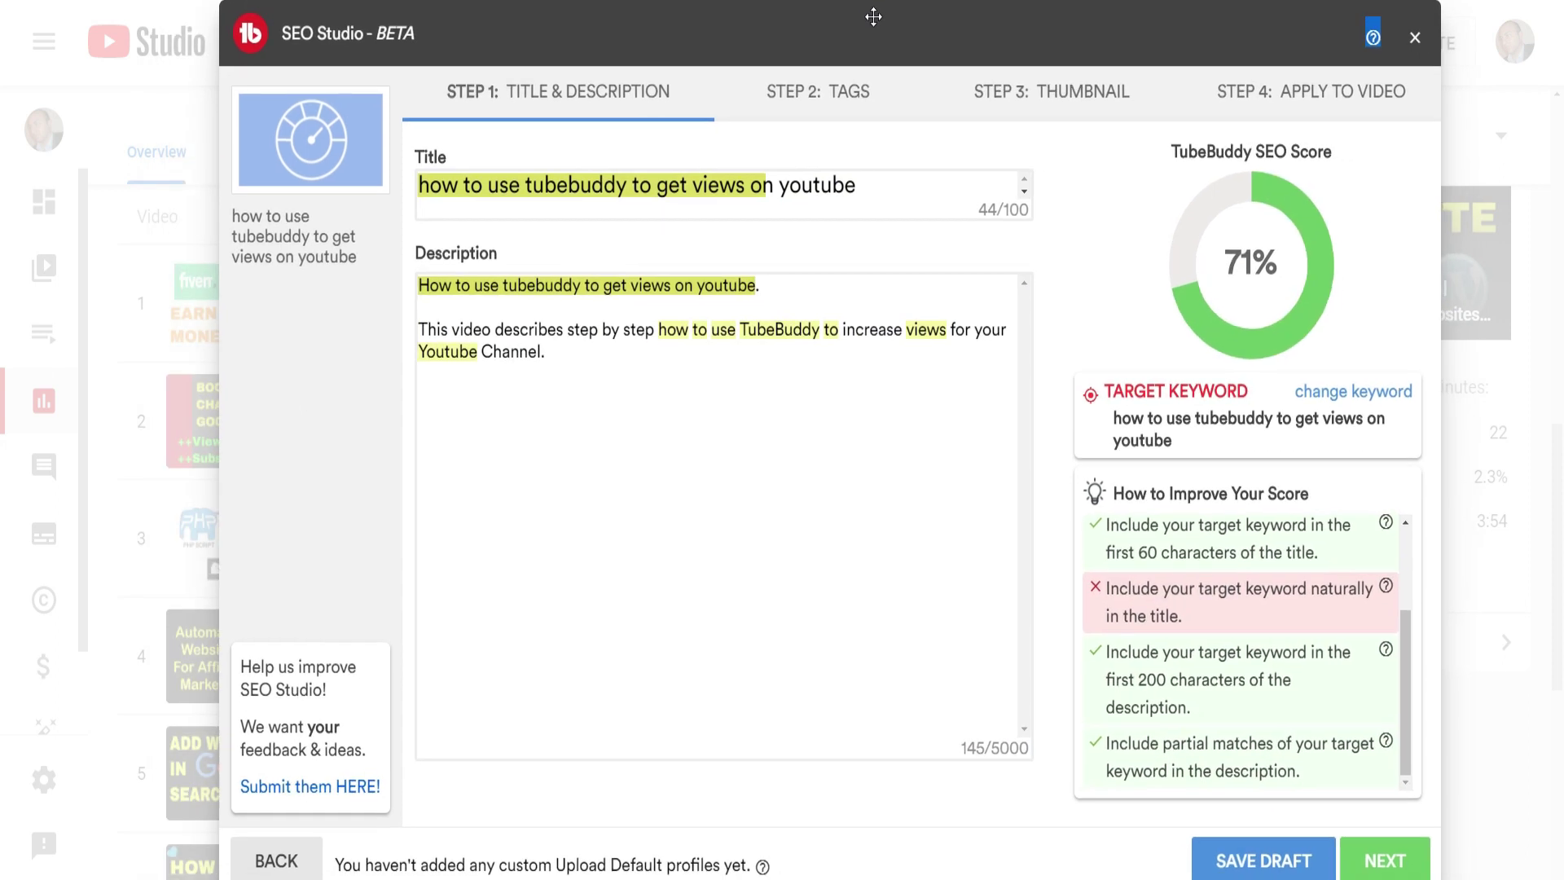
left_click(1368, 855)
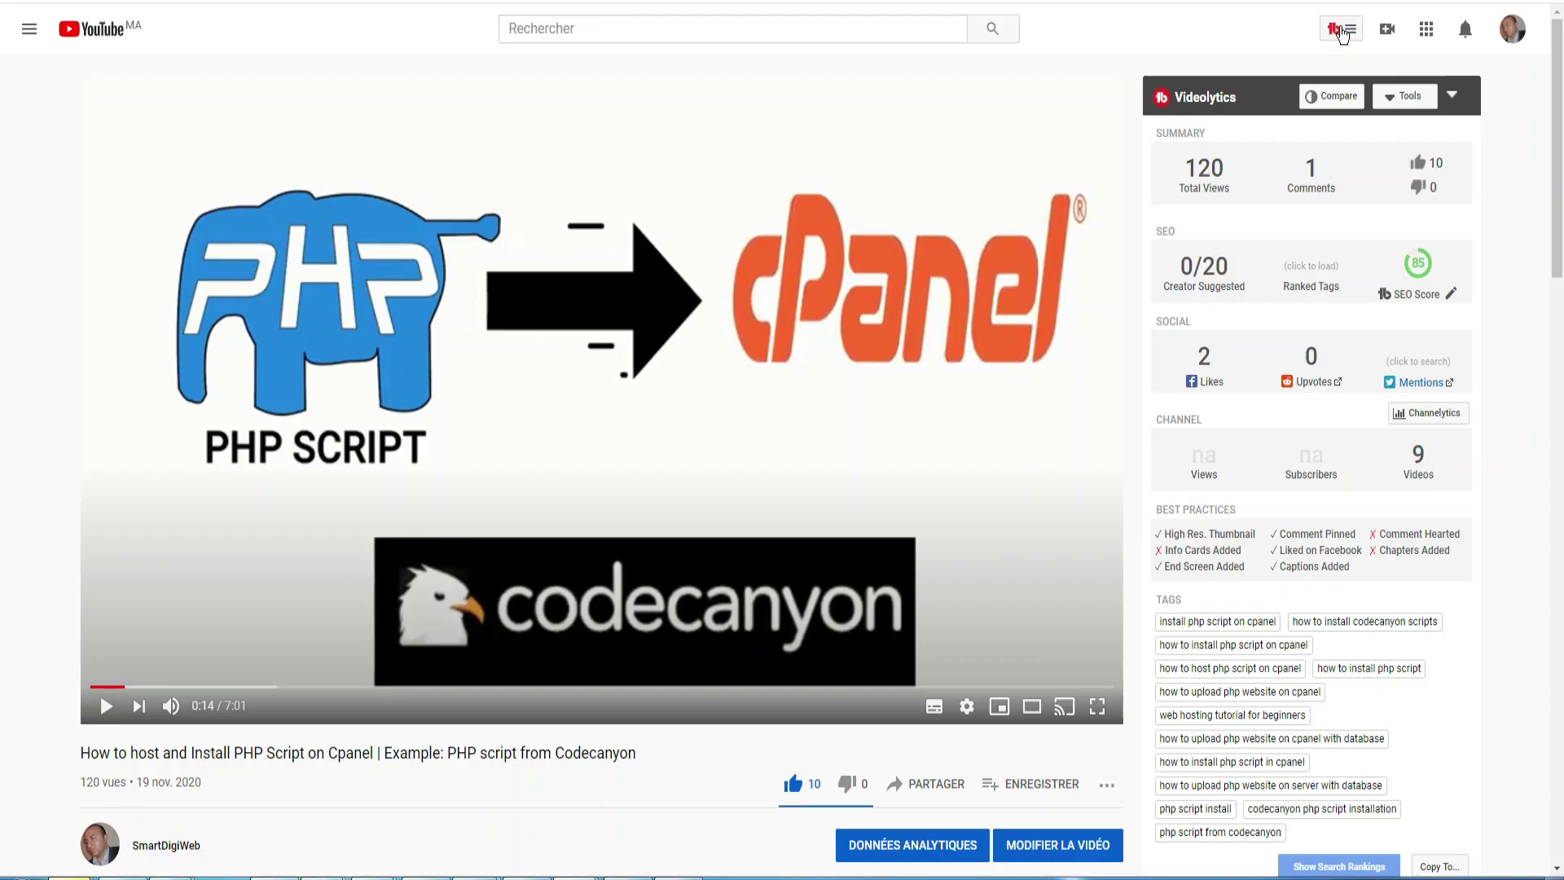
- In Video Topic Planner, select the 'how to create portfolio website in wordpress' topic
left_click(1344, 32)
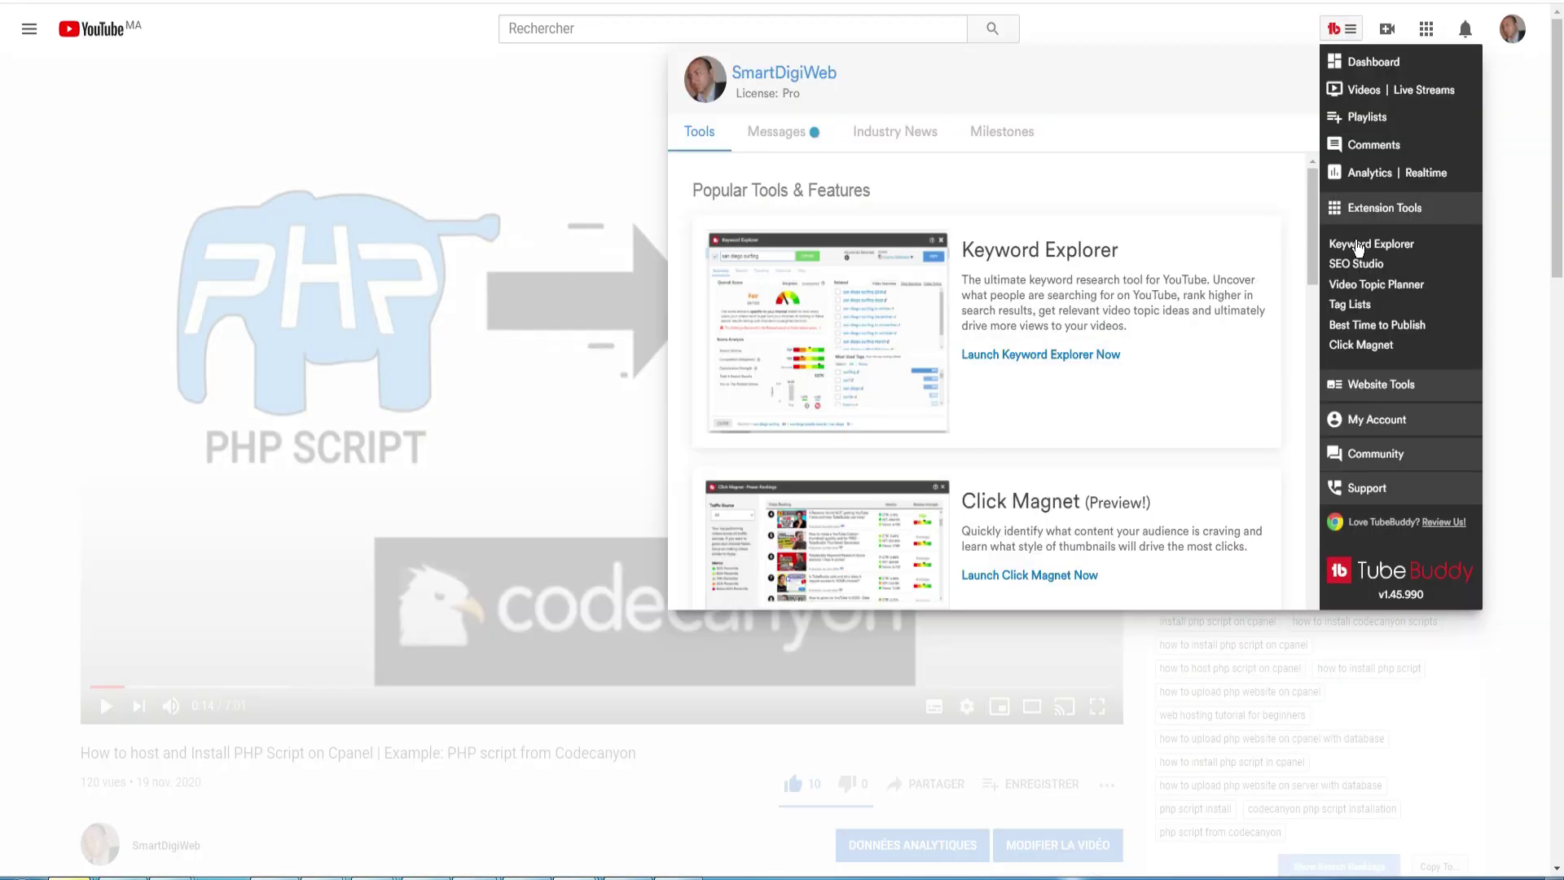
left_click(1392, 285)
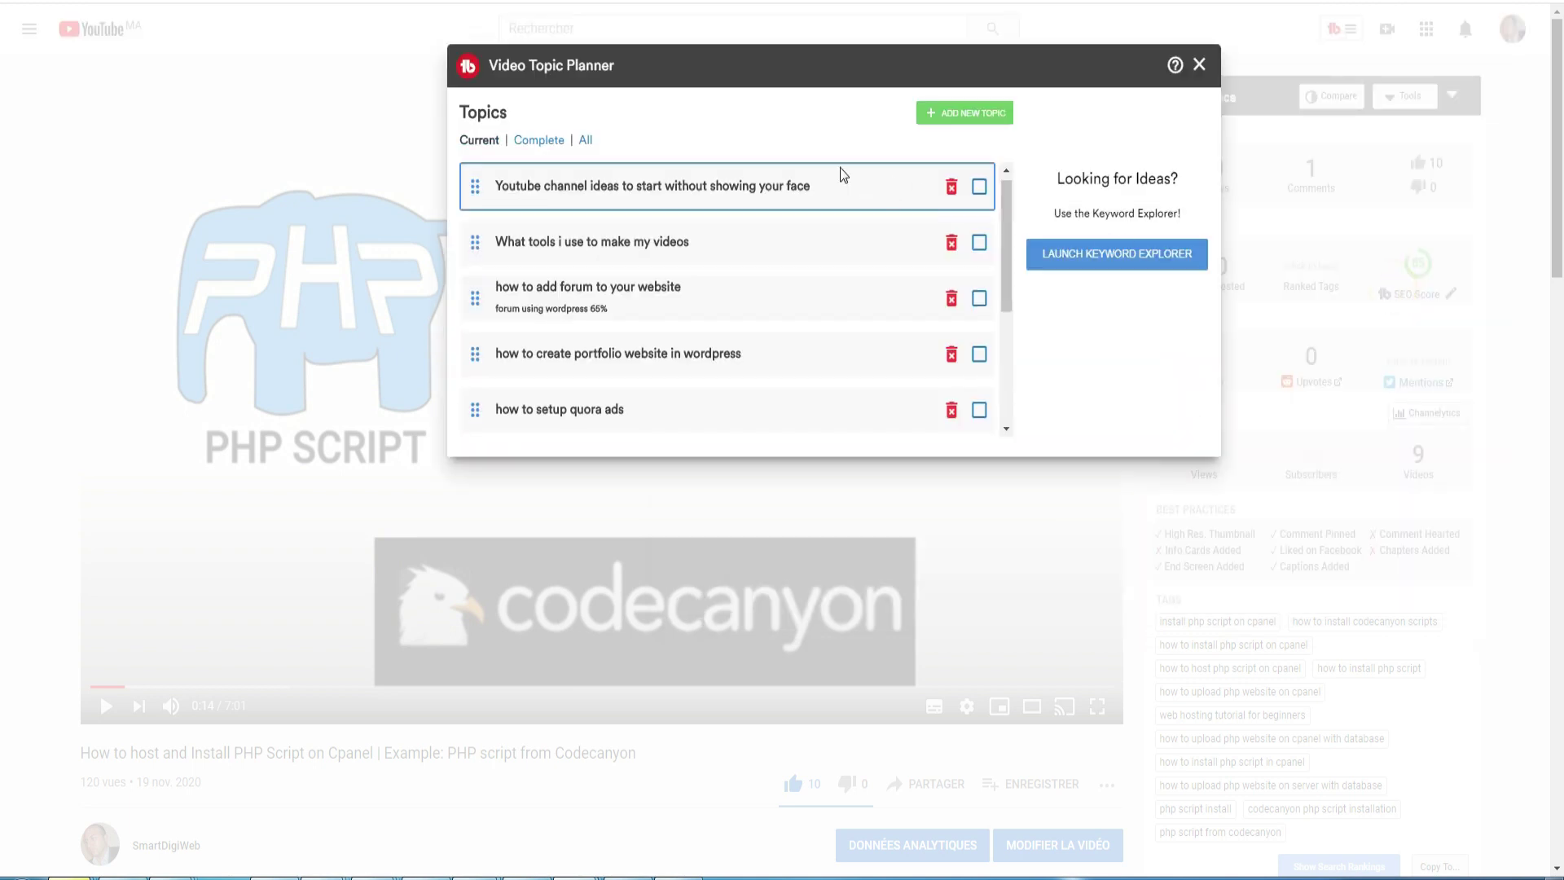
scroll(838, 266, "down", 5)
scroll(736, 334, "up", 4)
scroll(740, 325, "up", 1)
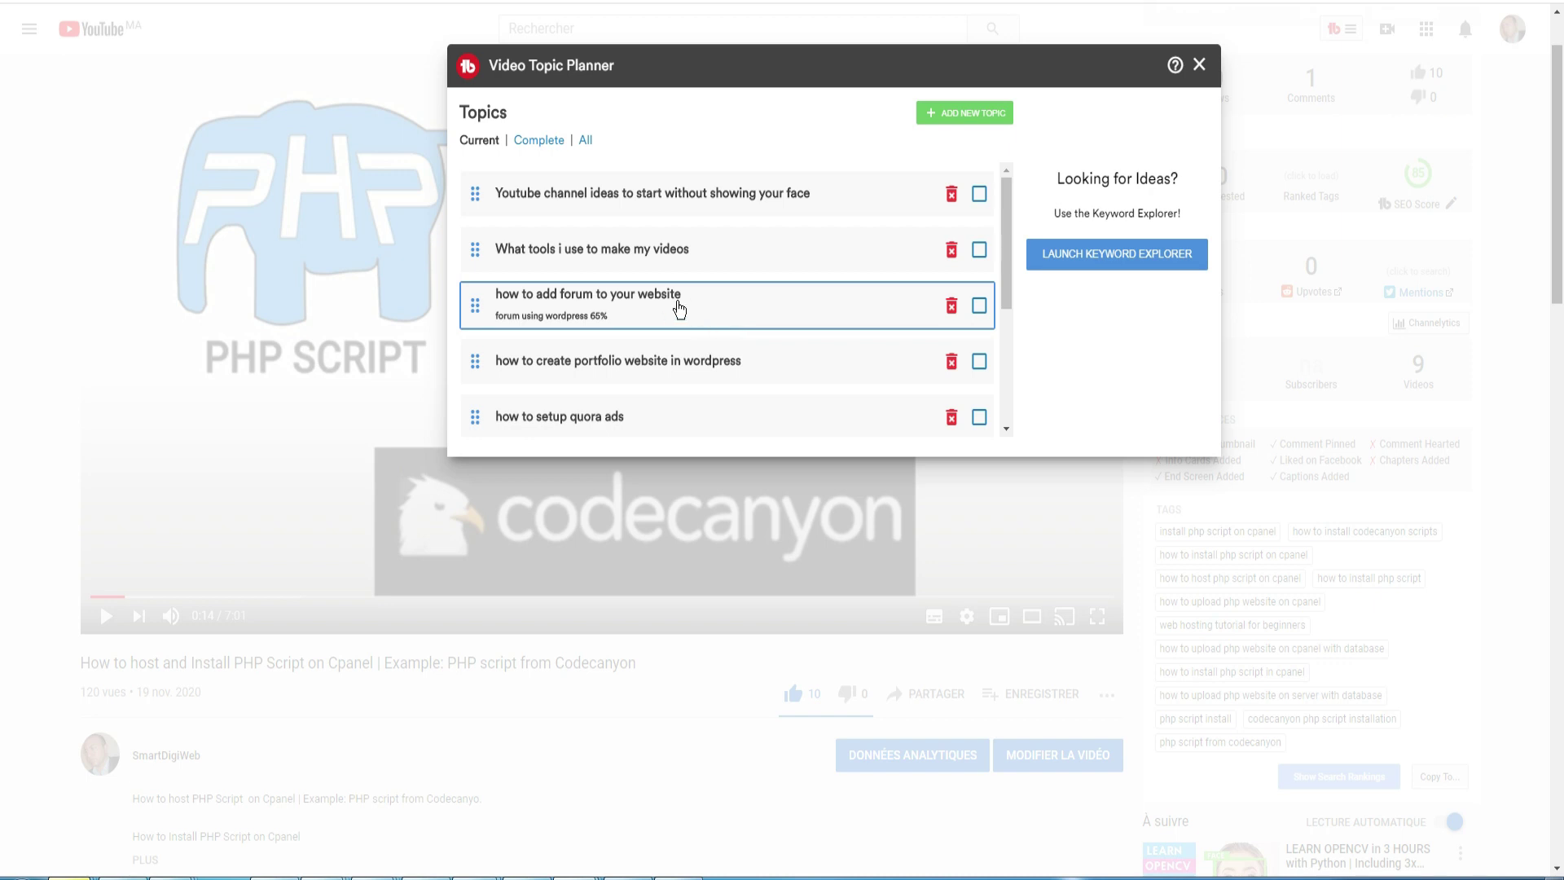
left_click(642, 370)
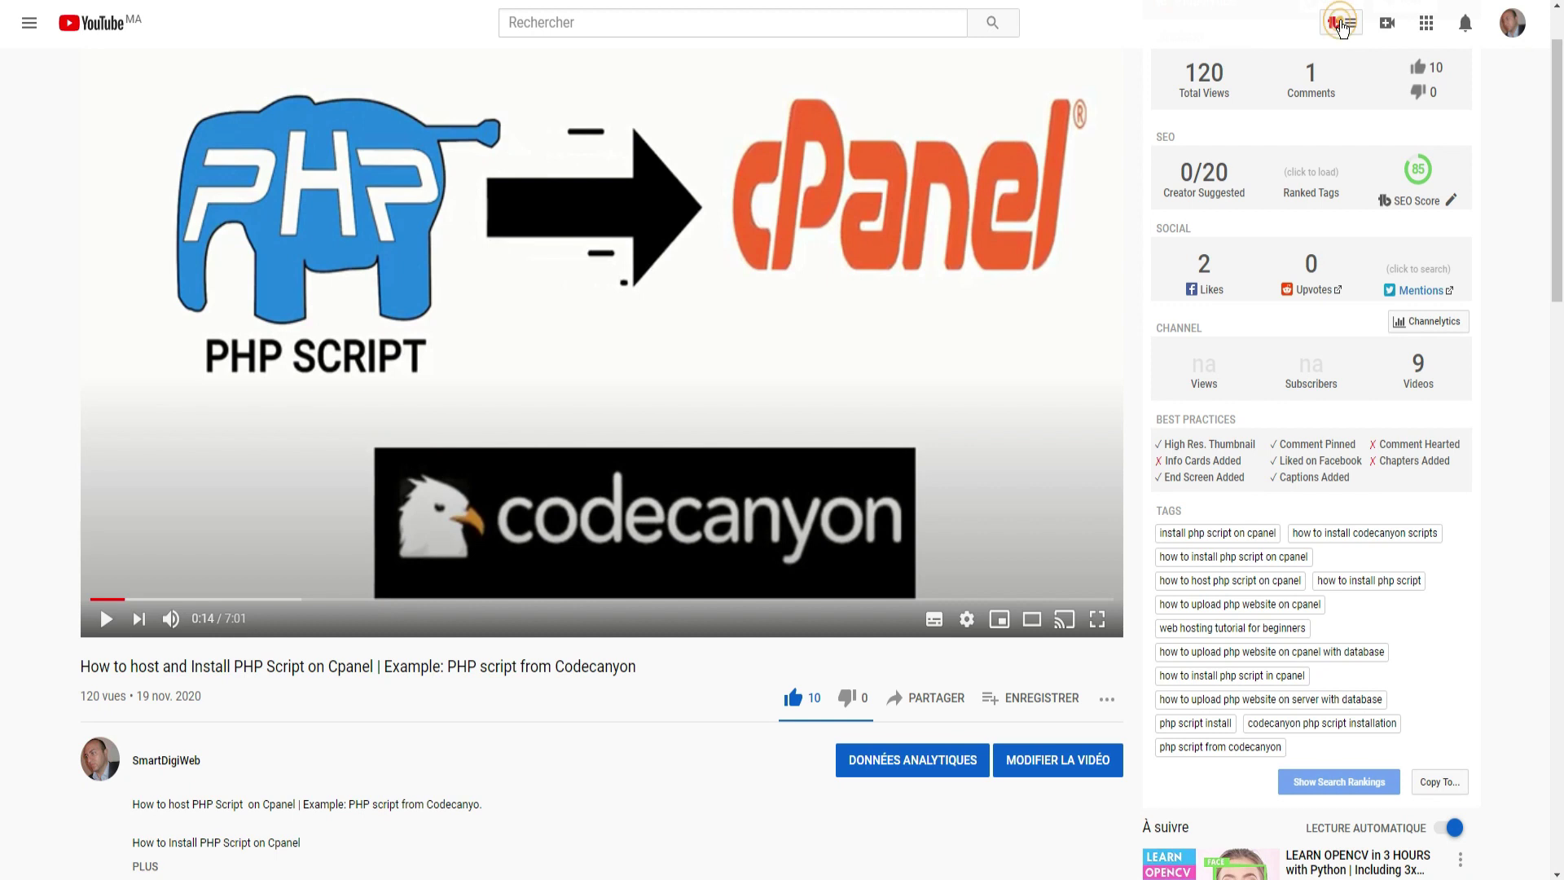
- Open TubeBuddy Milestones and scroll the Recent Milestones list to see achieved and upcoming goals
left_click(1340, 22)
left_click(1007, 131)
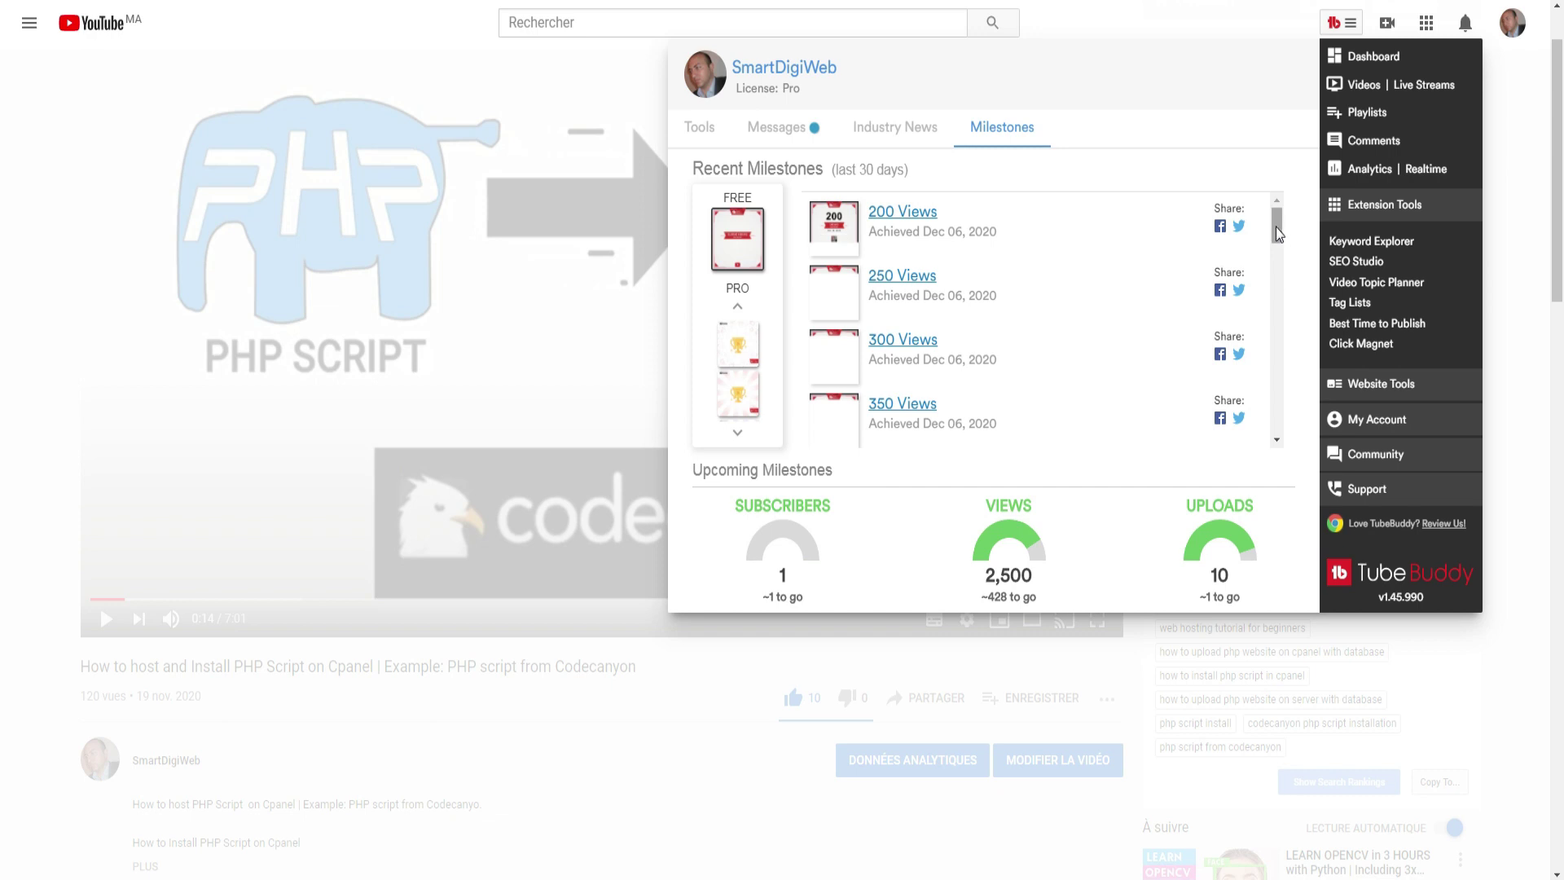
left_click_drag(1275, 226, 1262, 286)
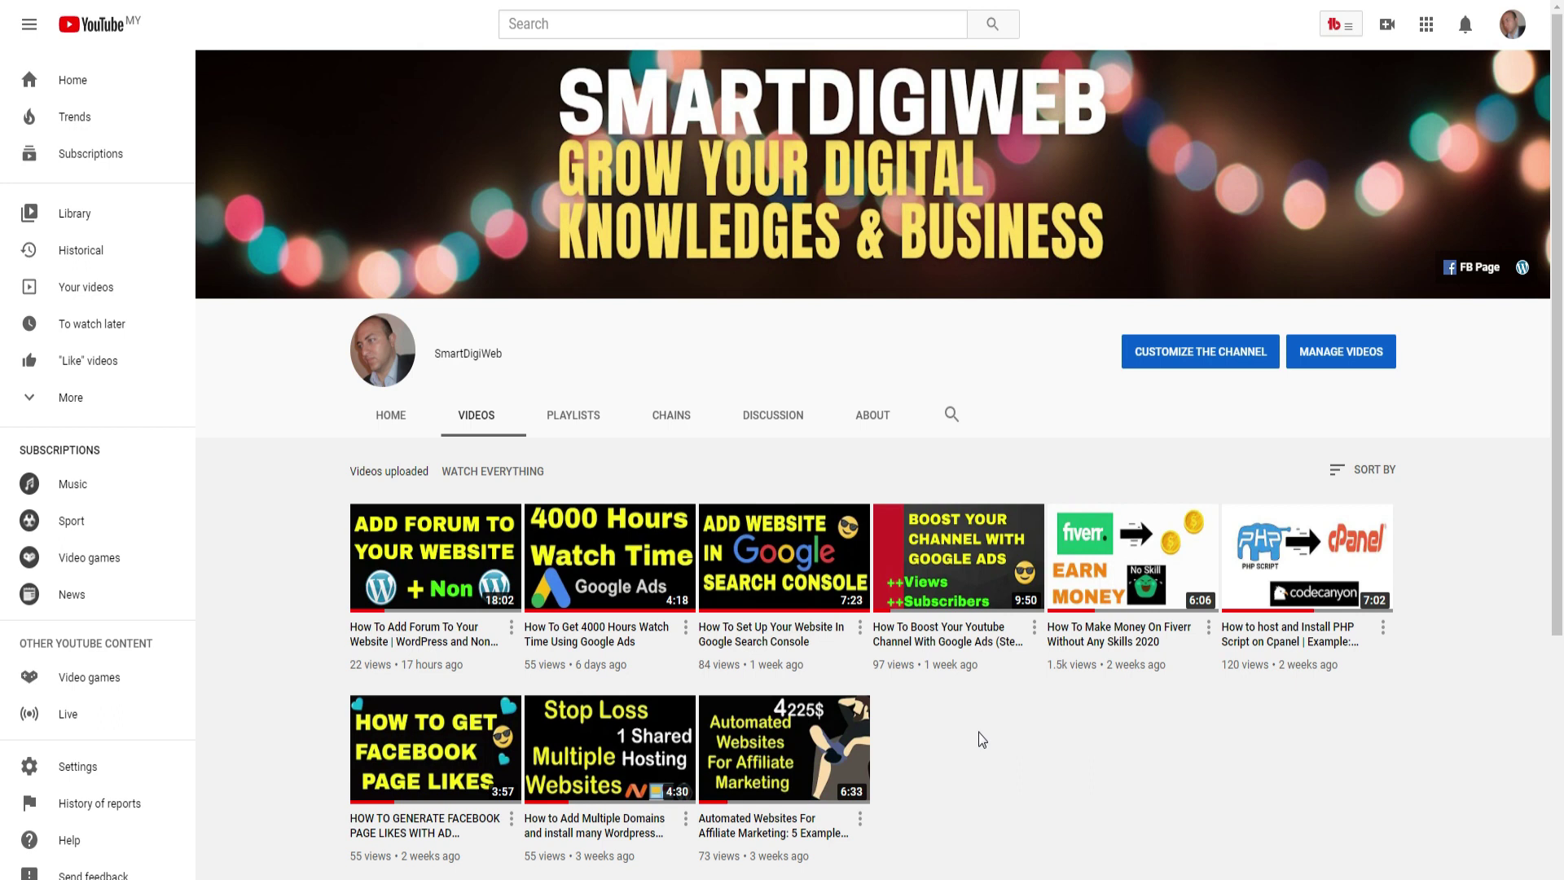
mouse_move(864, 794)
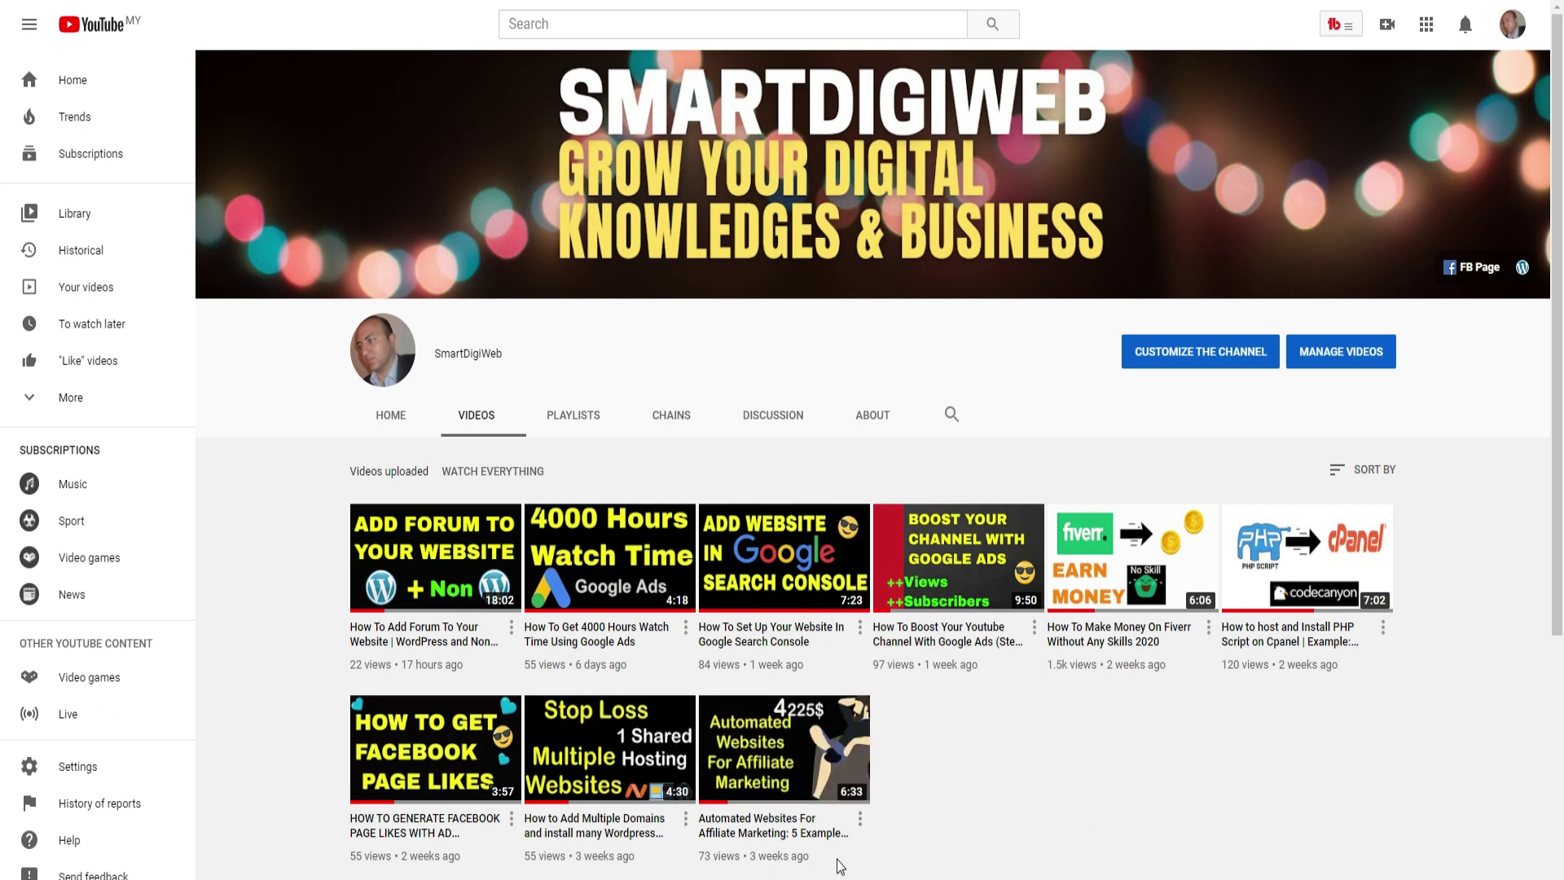